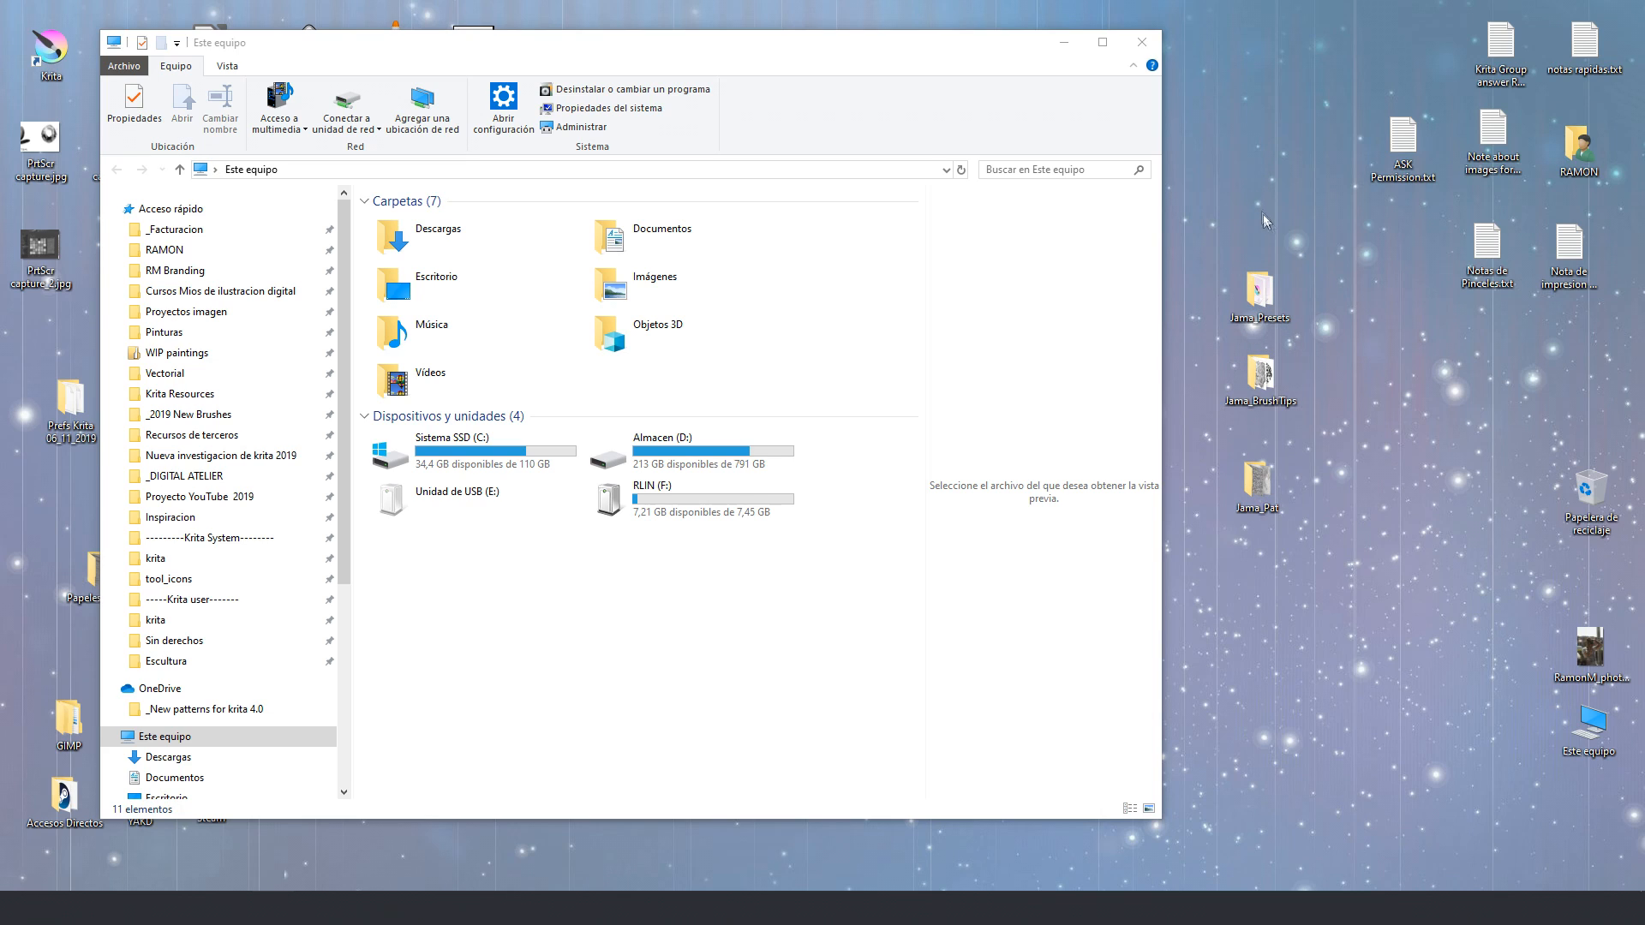
Step: Copy the Jama_BrushTips folder from the desktop into the brushes folder of Krita's user resources and return to the krita folder
click(219, 619)
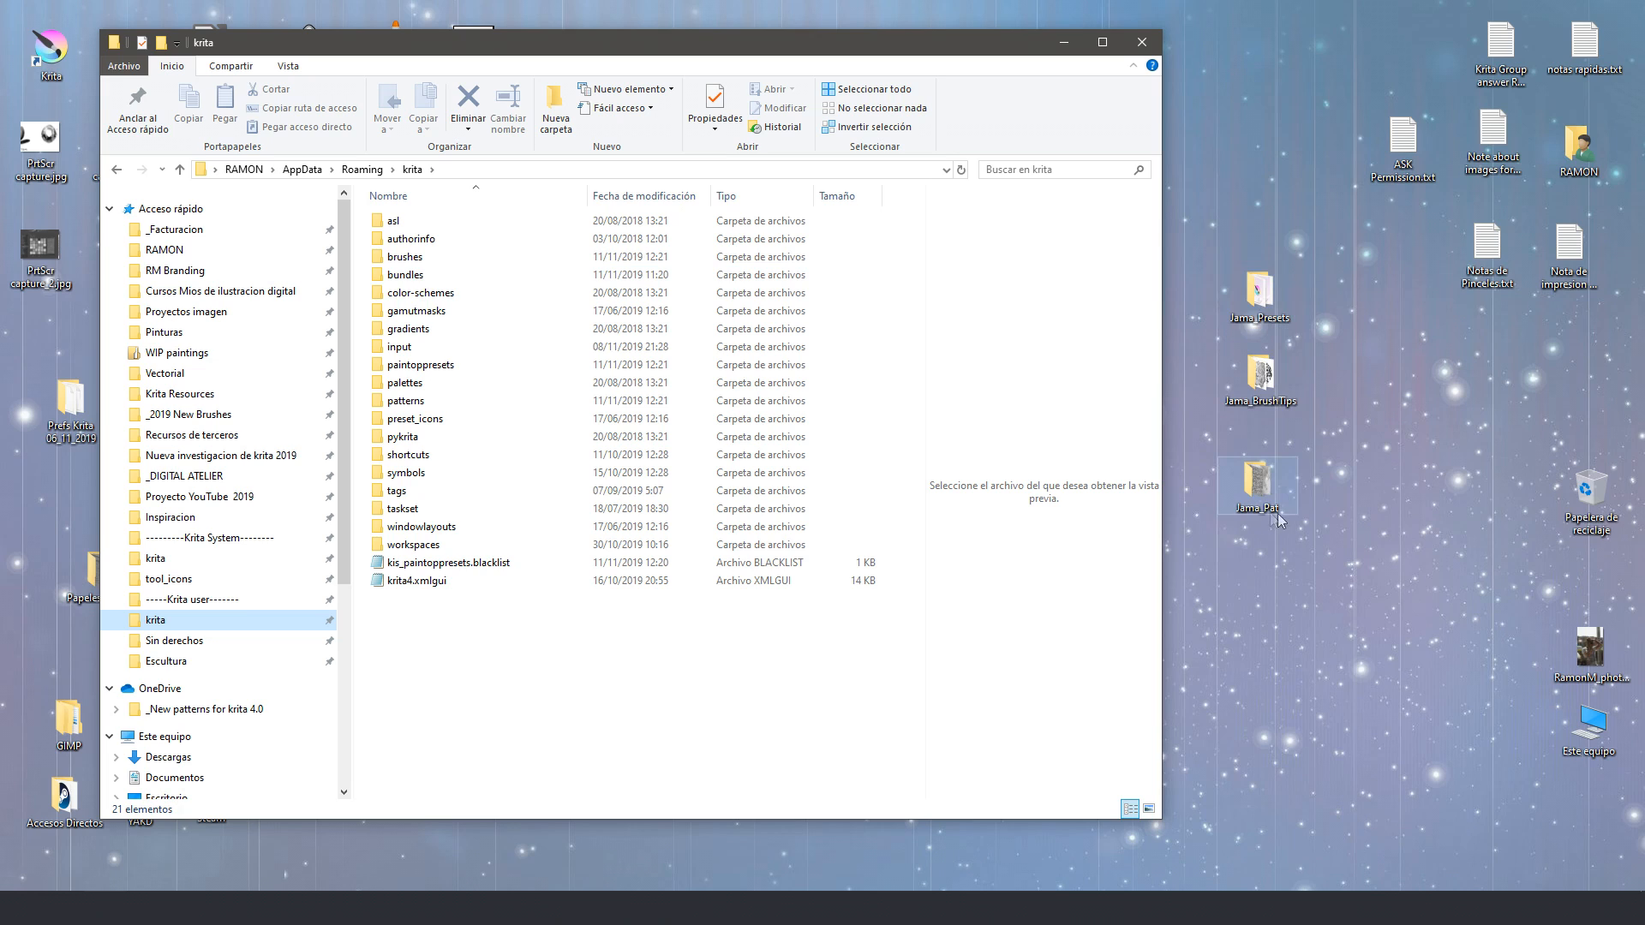
double_click(463, 259)
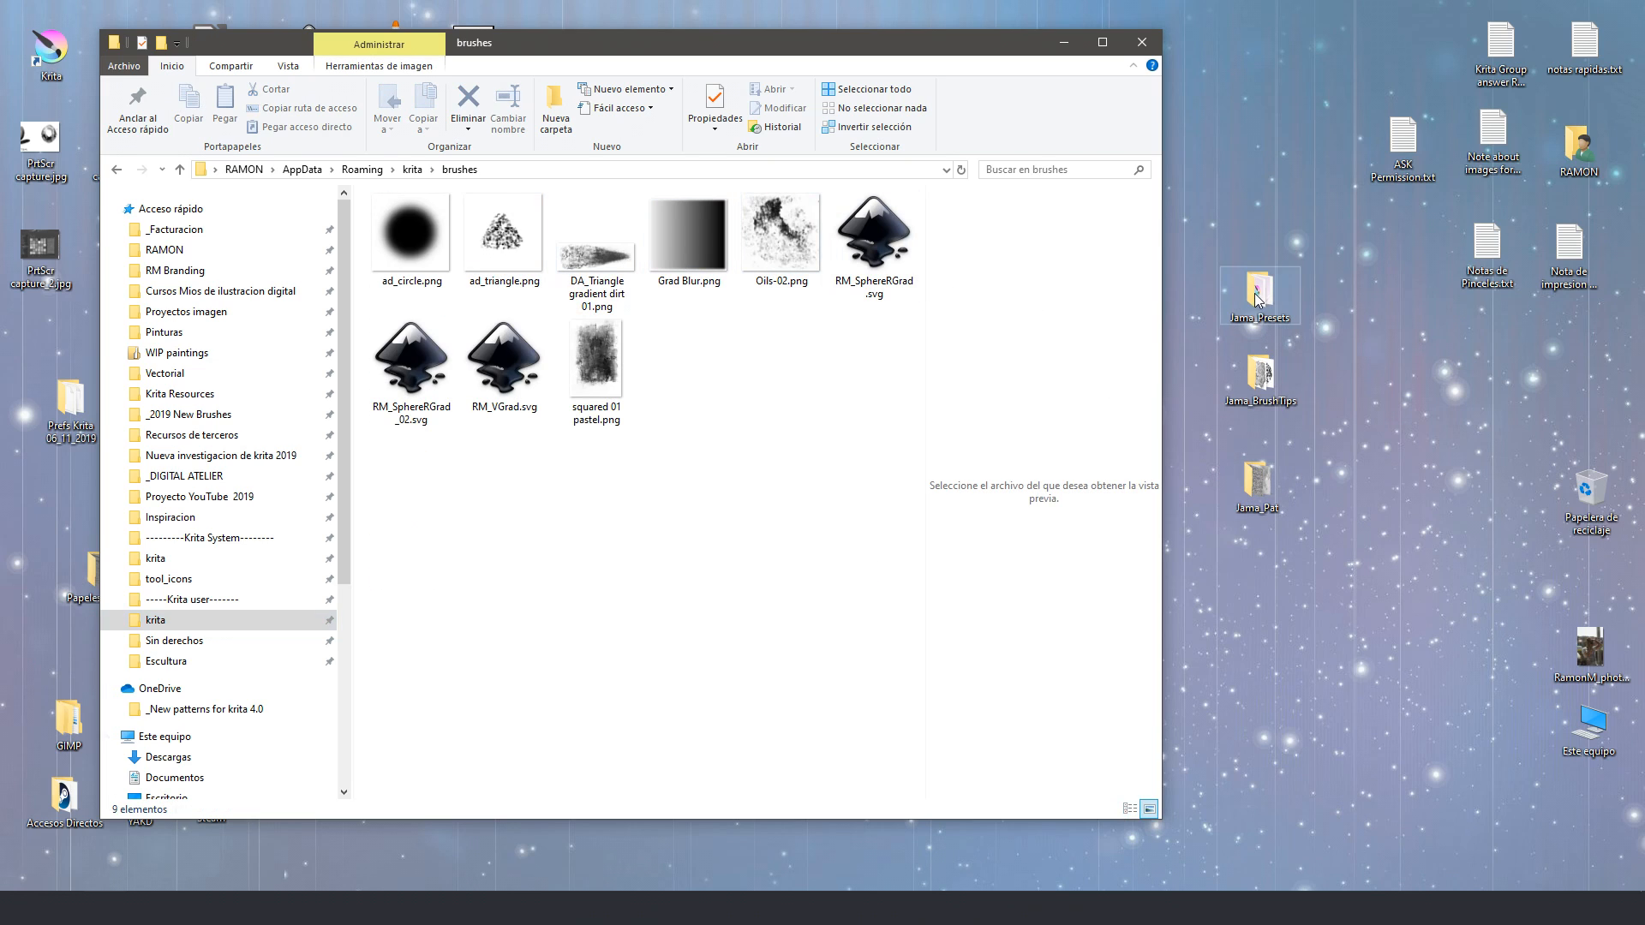
mouse_move(1261, 376)
mouse_down()
mouse_move(1307, 433)
mouse_move(478, 465)
mouse_move(488, 484)
mouse_up()
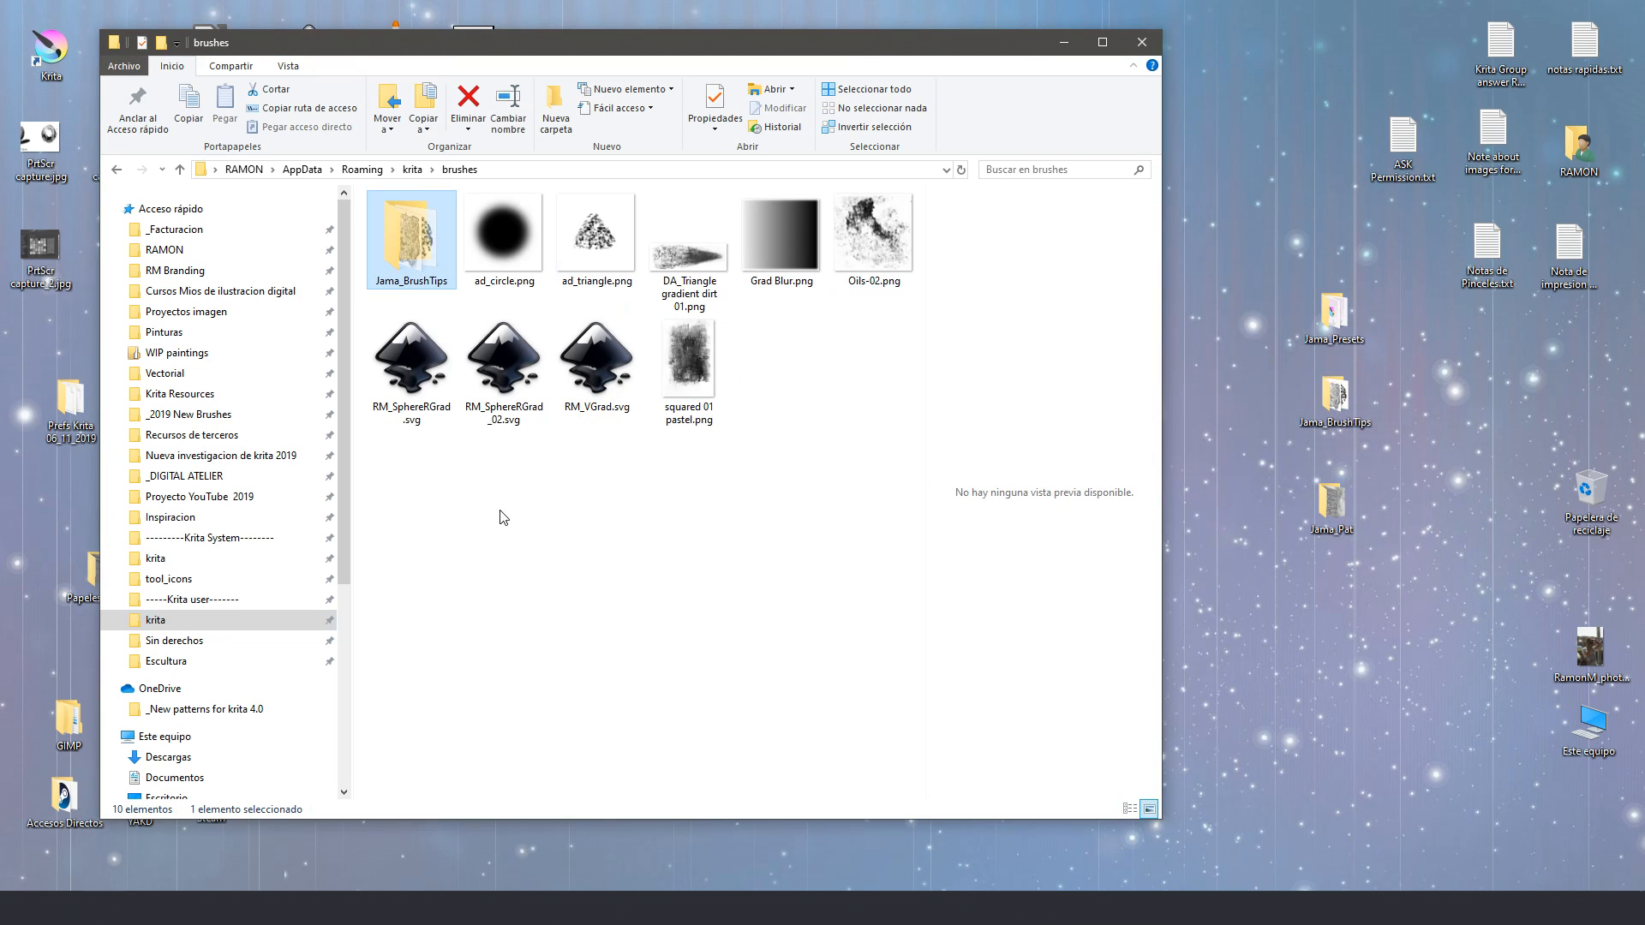
click(412, 169)
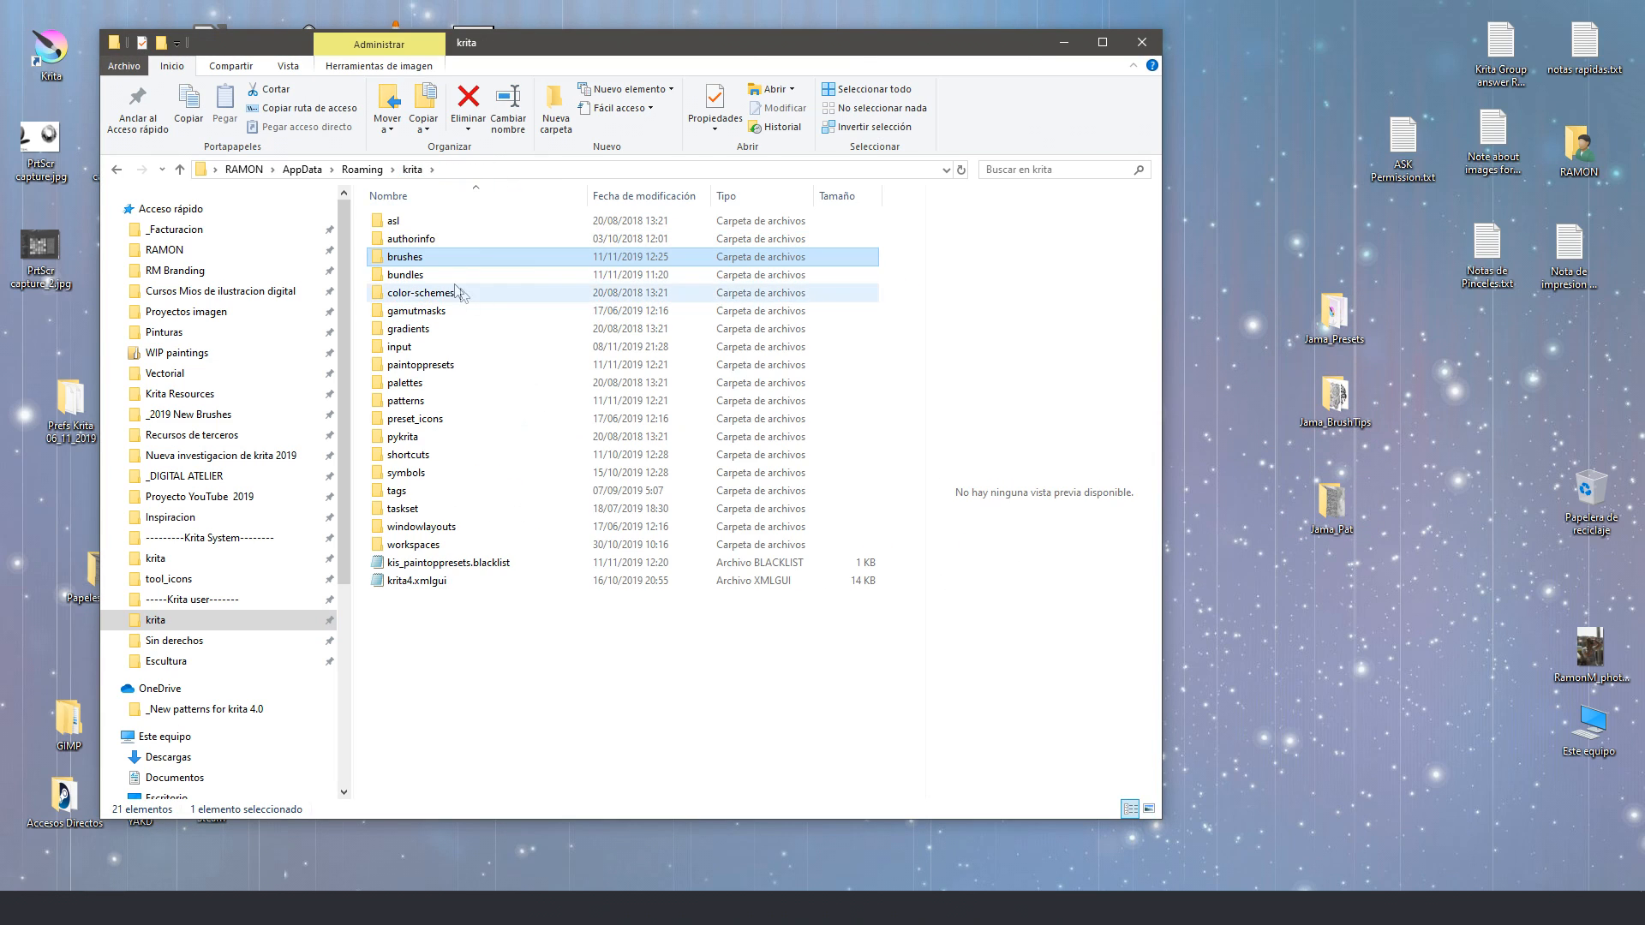
Step: Copy the Jama_Presets folder from the desktop into Krita's paintoppresets folder and return to the krita folder
drag(1332, 319, 782, 349)
double_click(455, 366)
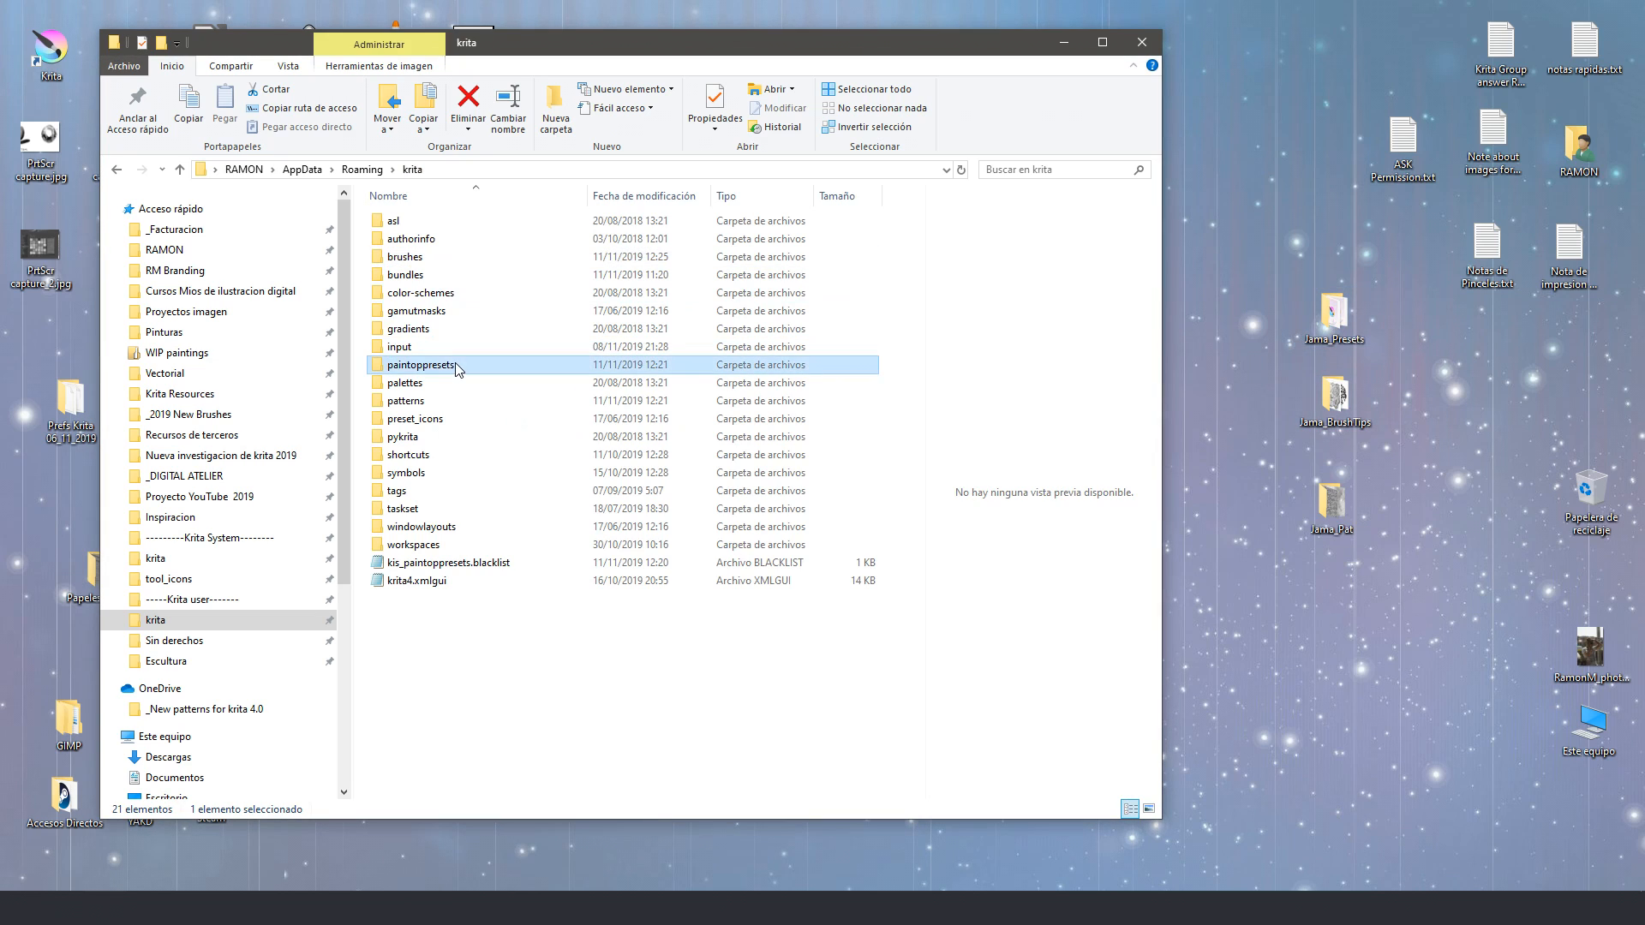
mouse_move(1332, 321)
mouse_down()
mouse_move(1285, 360)
mouse_move(454, 337)
mouse_up()
click(412, 170)
Step: Copy the Jama_Pat folder from the desktop into Krita's patterns folder and check it there
click(1334, 510)
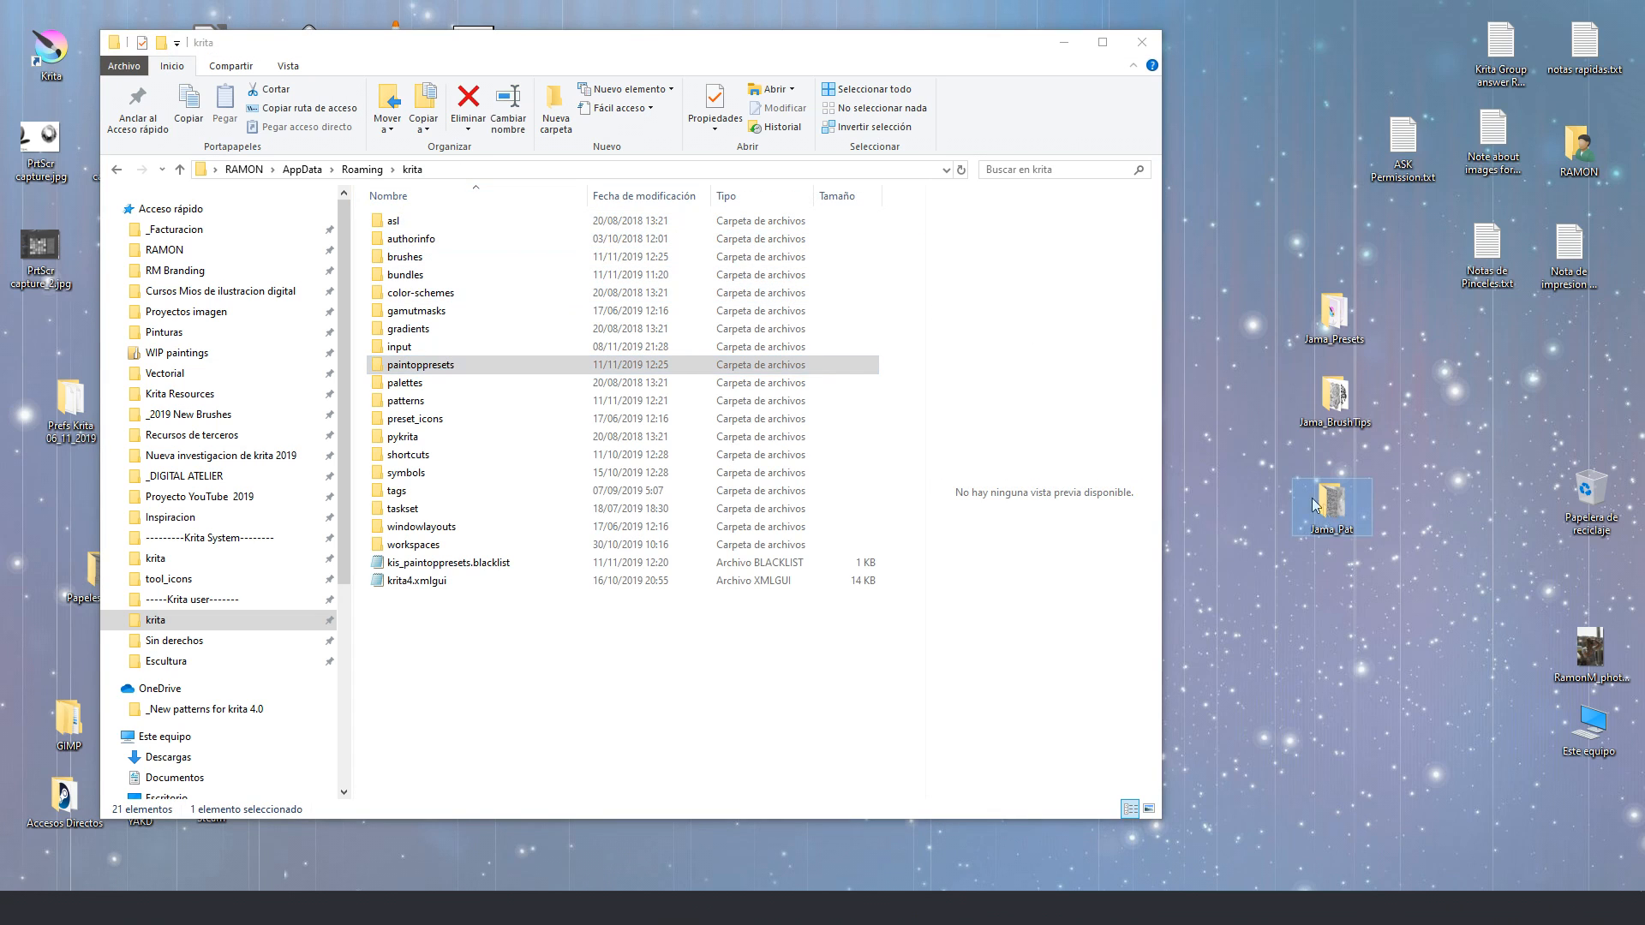
click(437, 402)
drag(1332, 506, 459, 401)
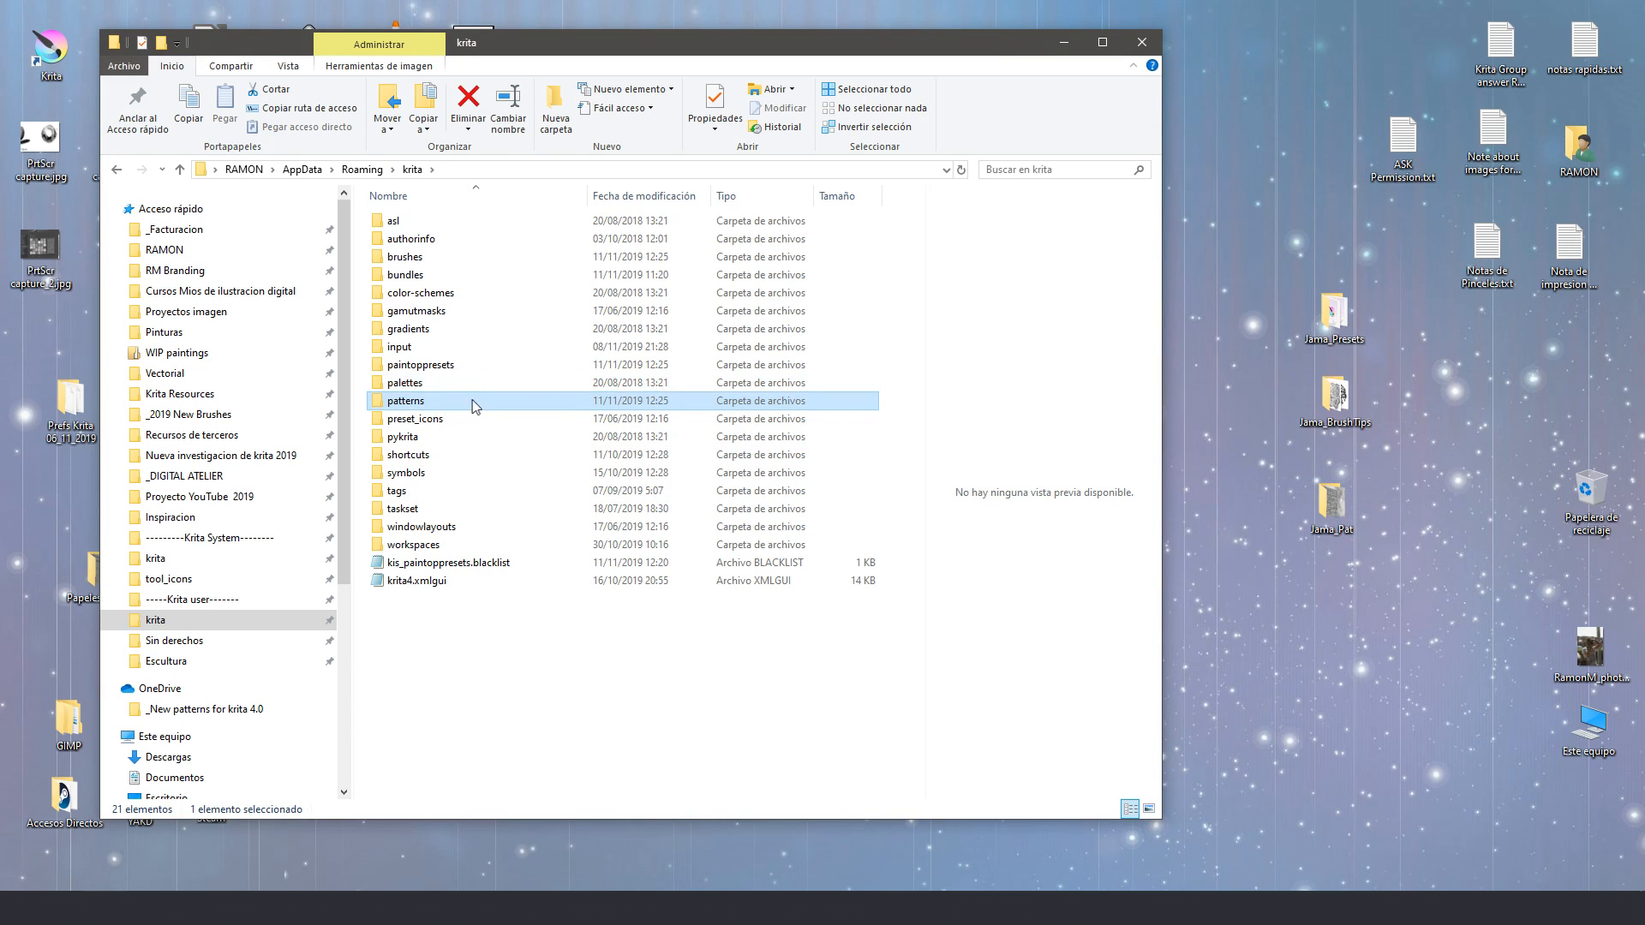
double_click(459, 402)
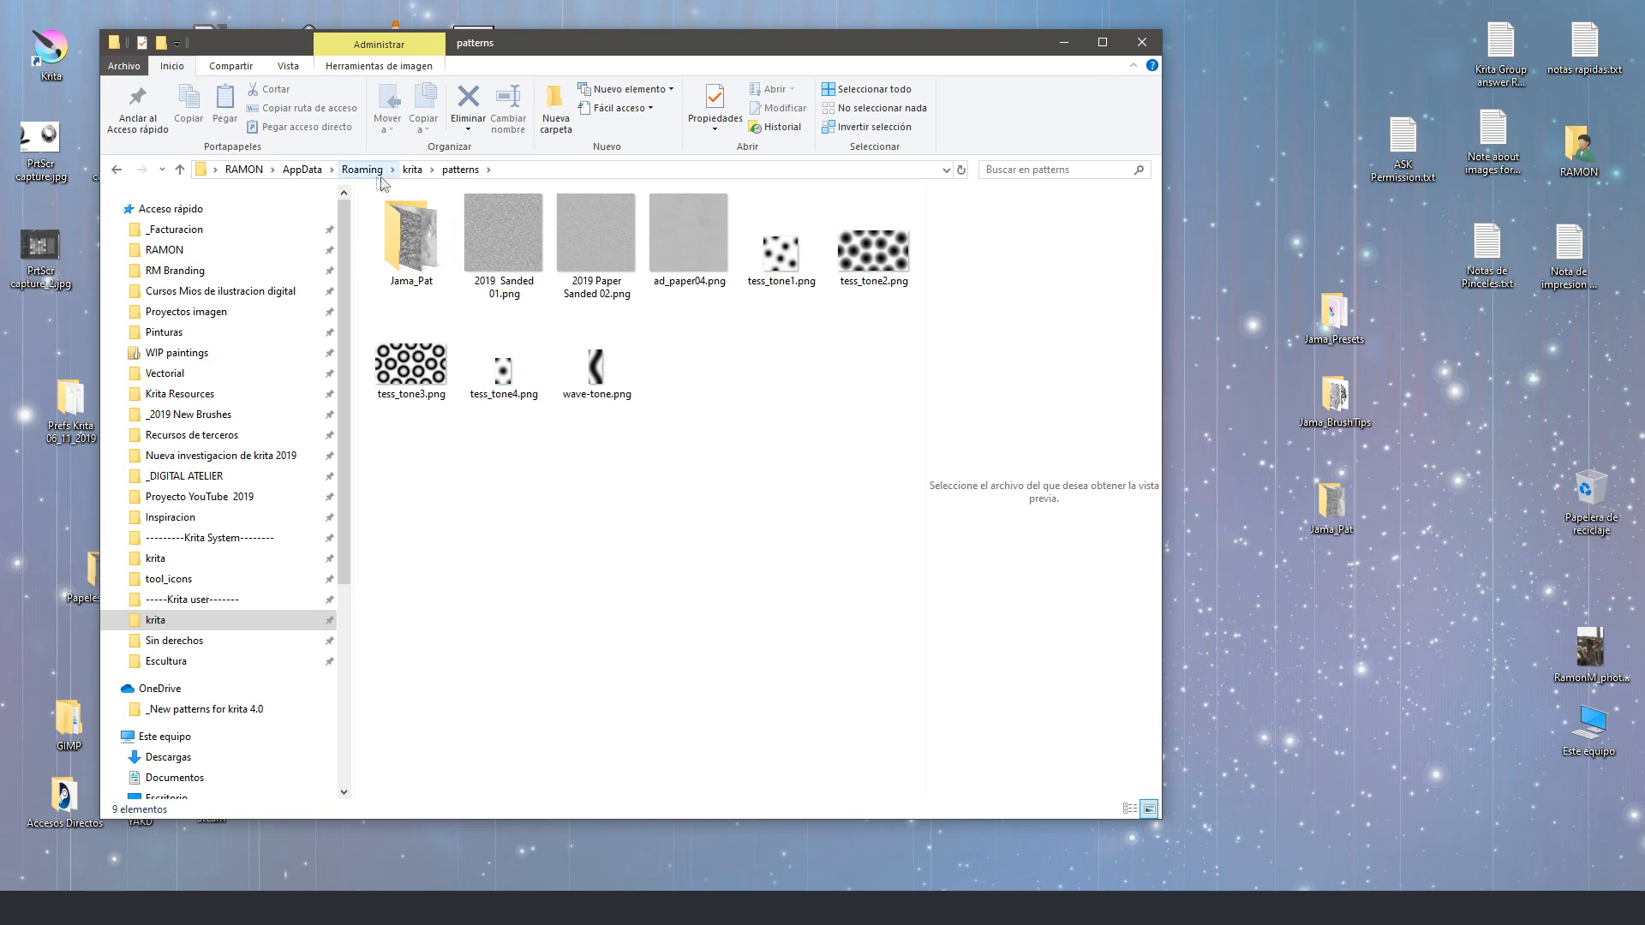
click(412, 169)
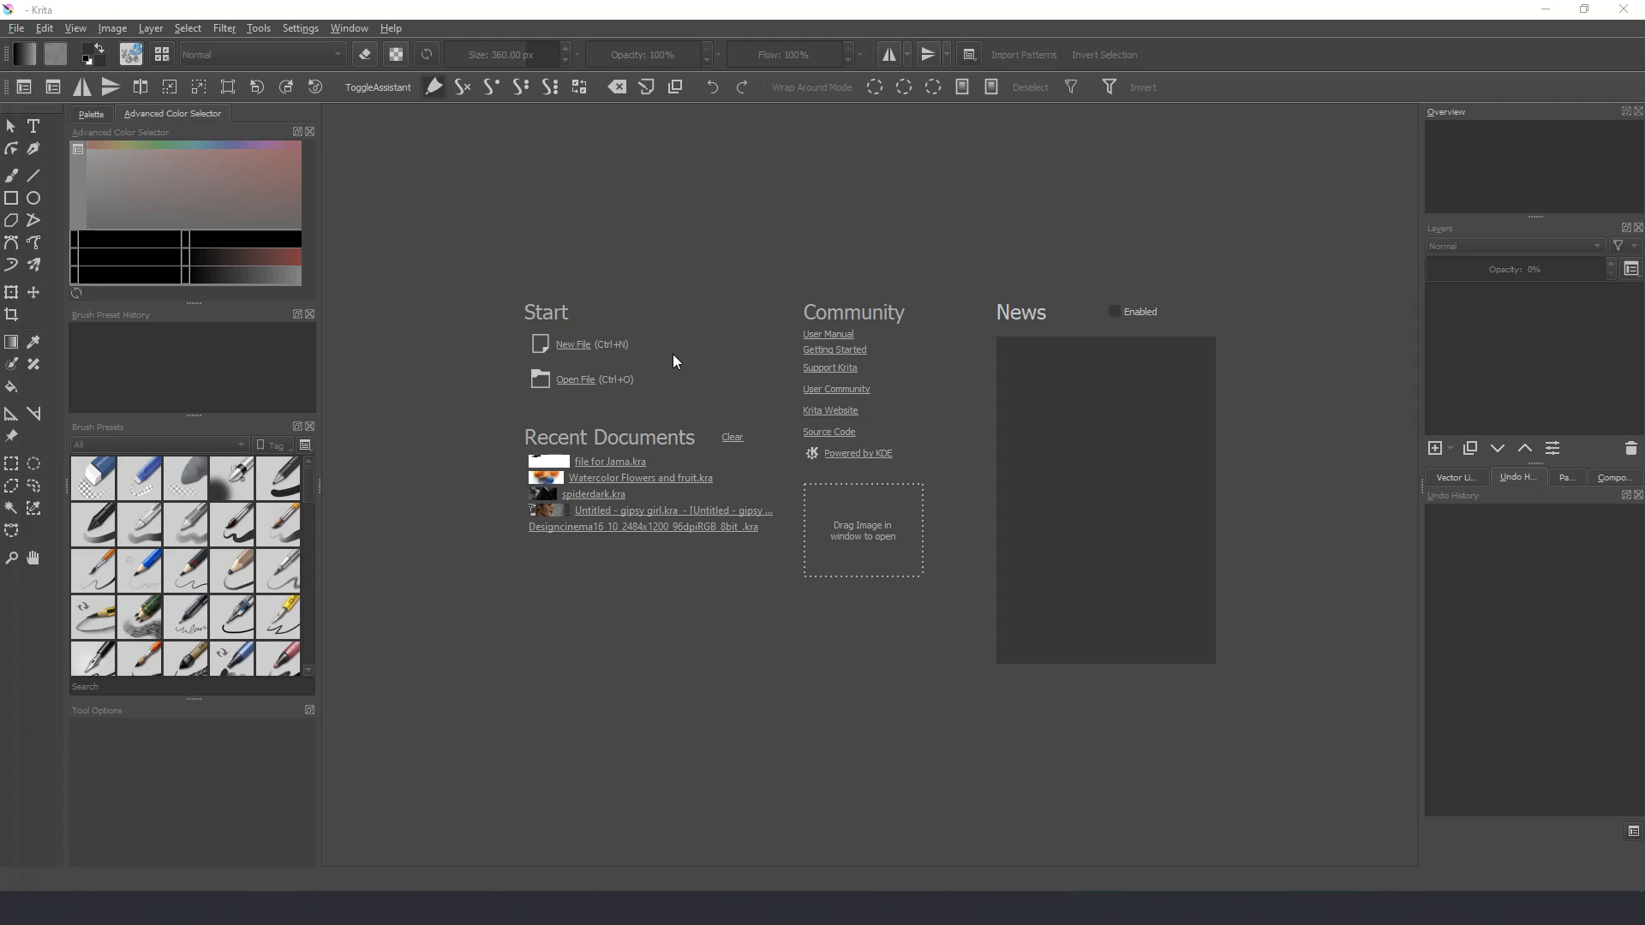
Step: In Krita, create a 1920 x 1080 document and paint a black zigzag stroke with the RM Jama 04 MixerPaint brush
click(574, 344)
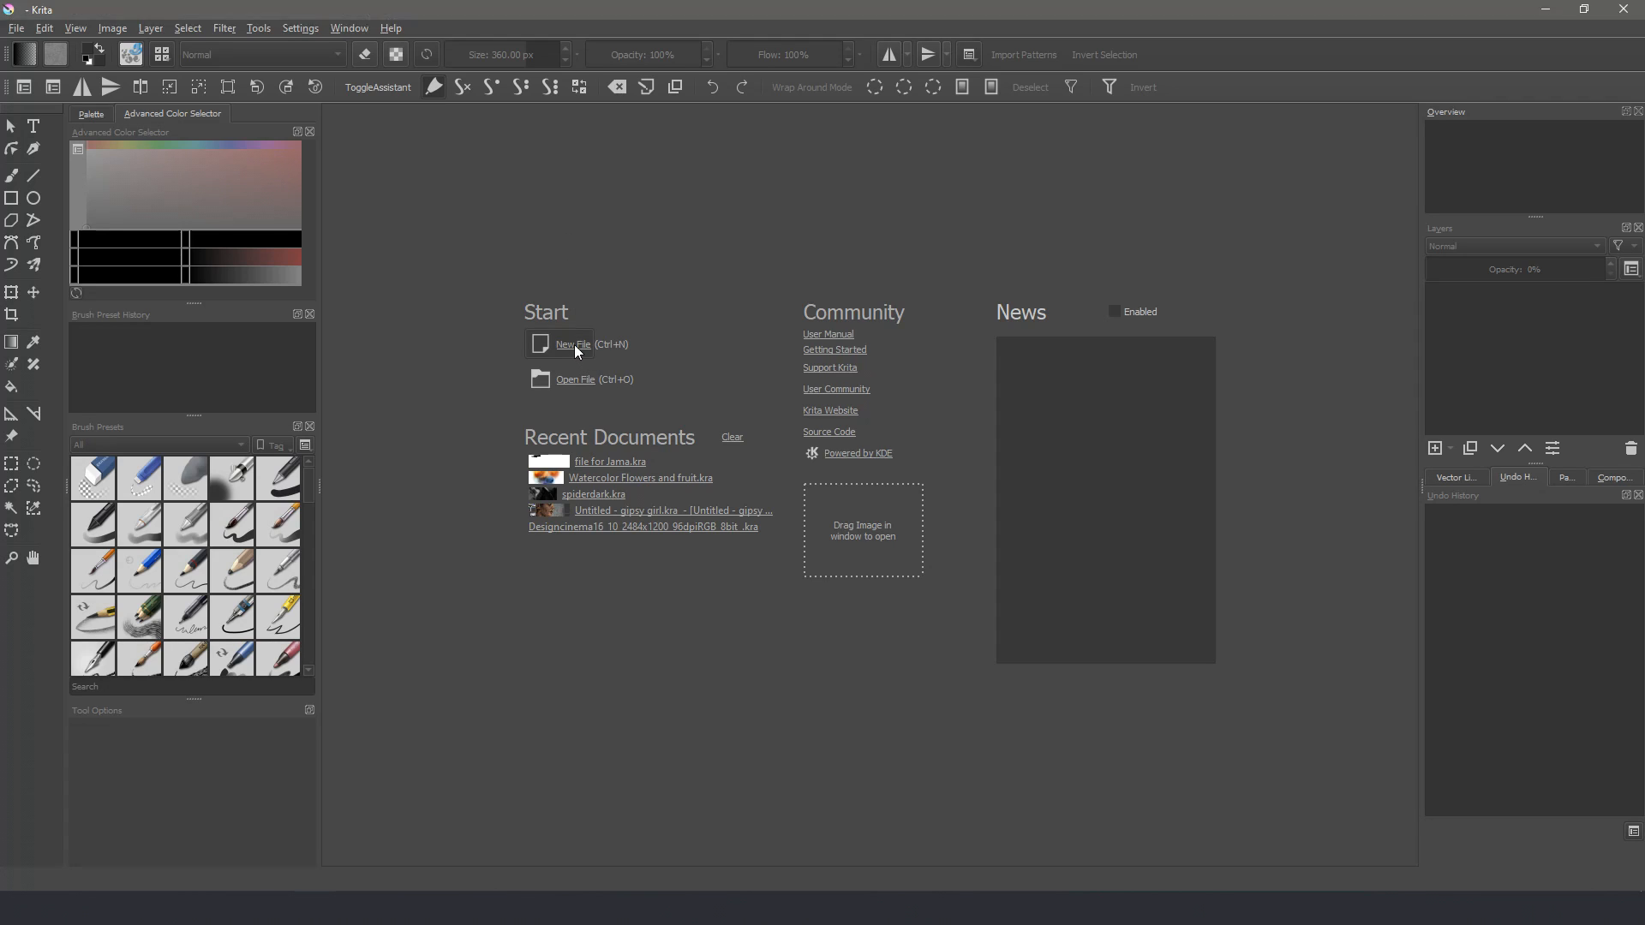
click(953, 654)
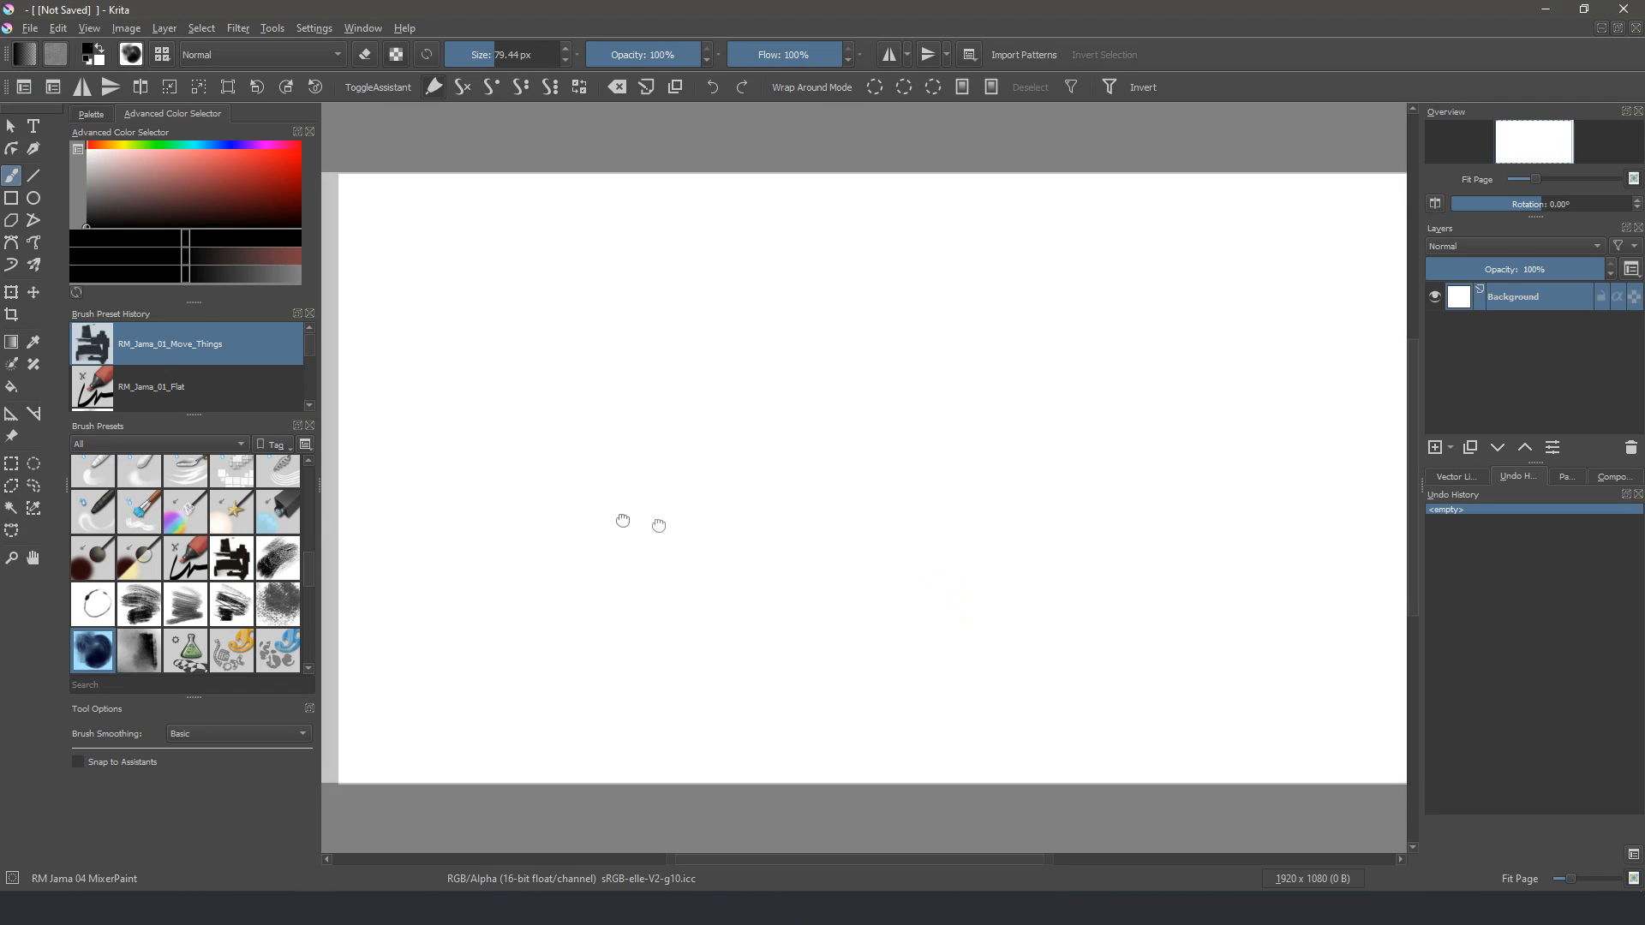
mouse_move(641, 327)
mouse_down()
mouse_move(654, 386)
mouse_move(610, 561)
mouse_up()
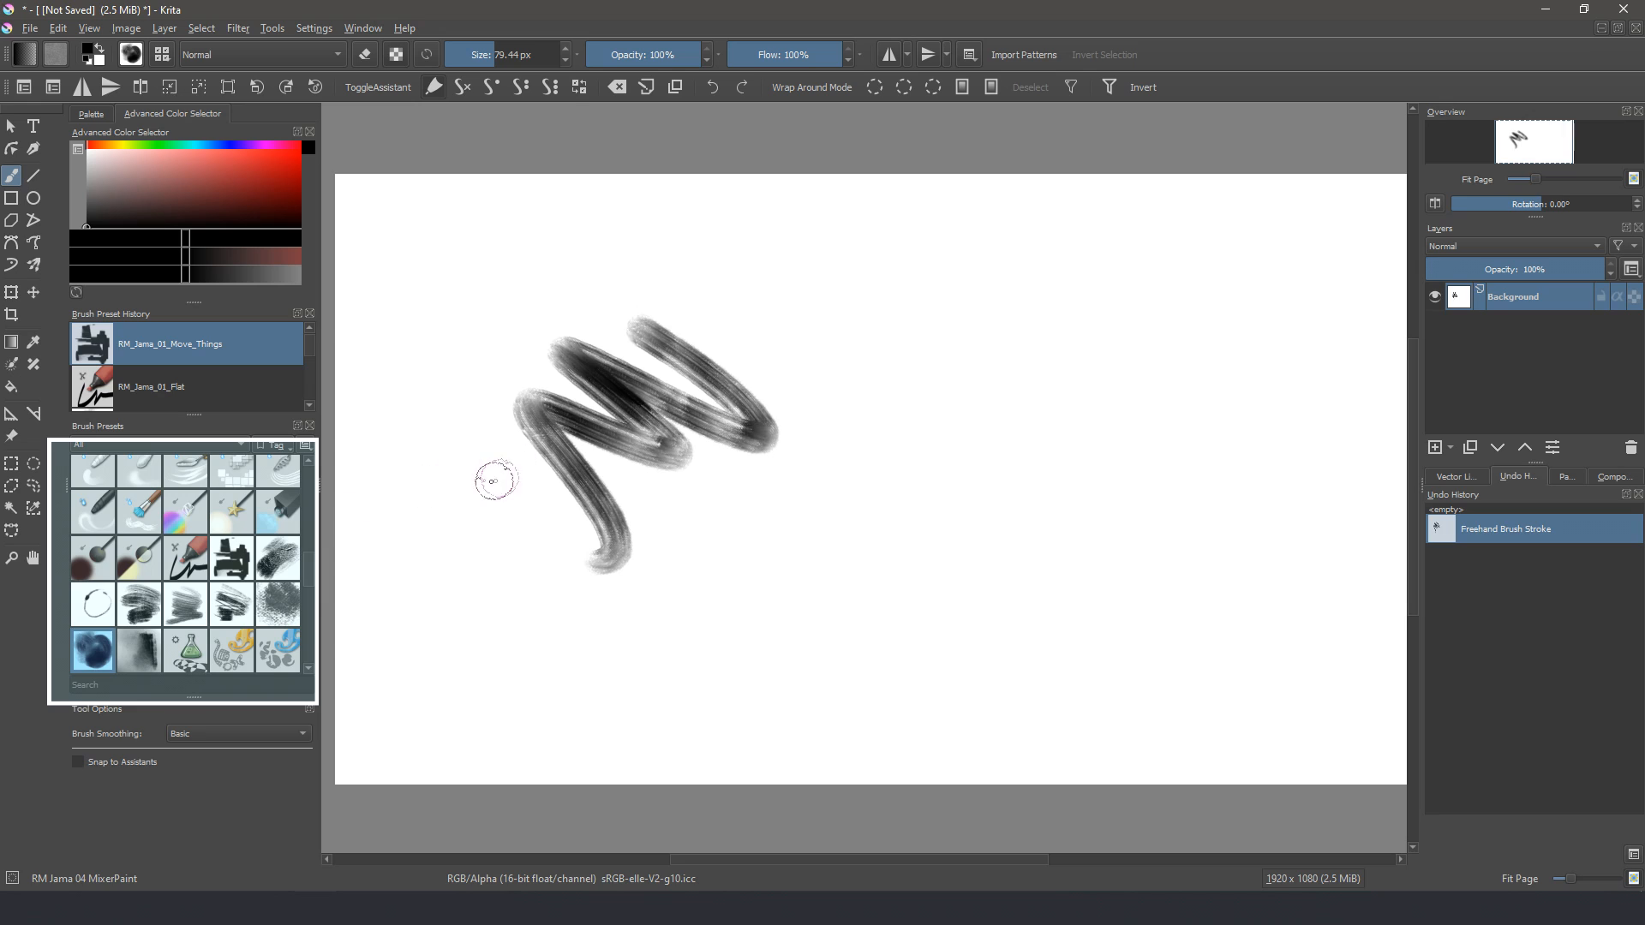
Step: Filter the brush presets by "rm_"
click(154, 687)
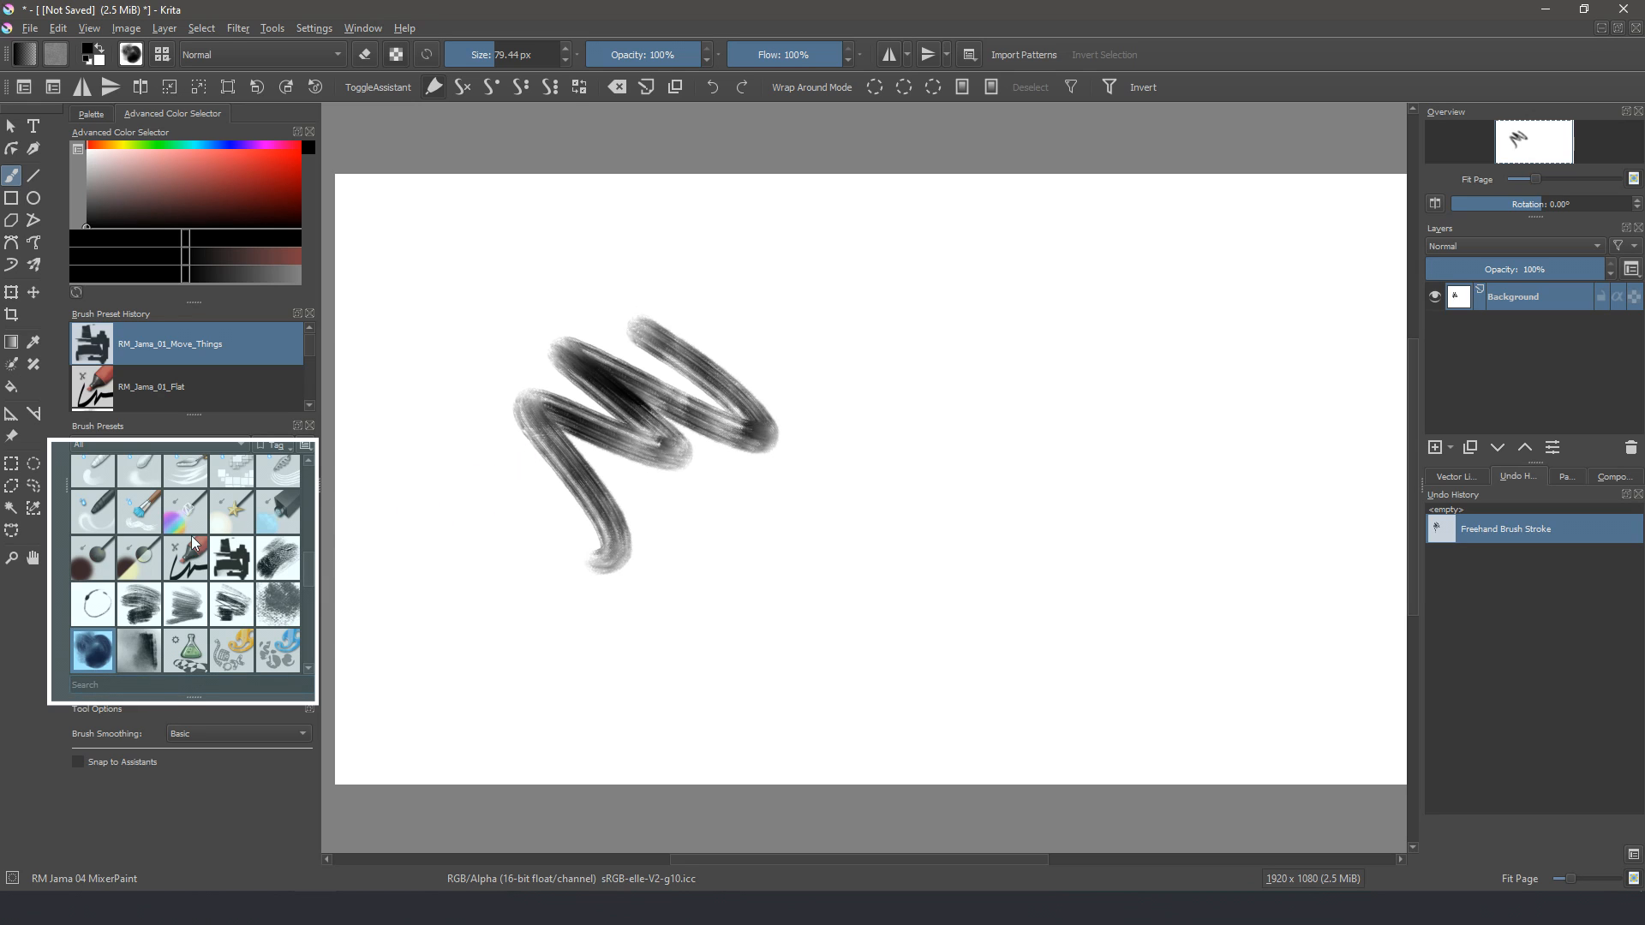
text(rm)
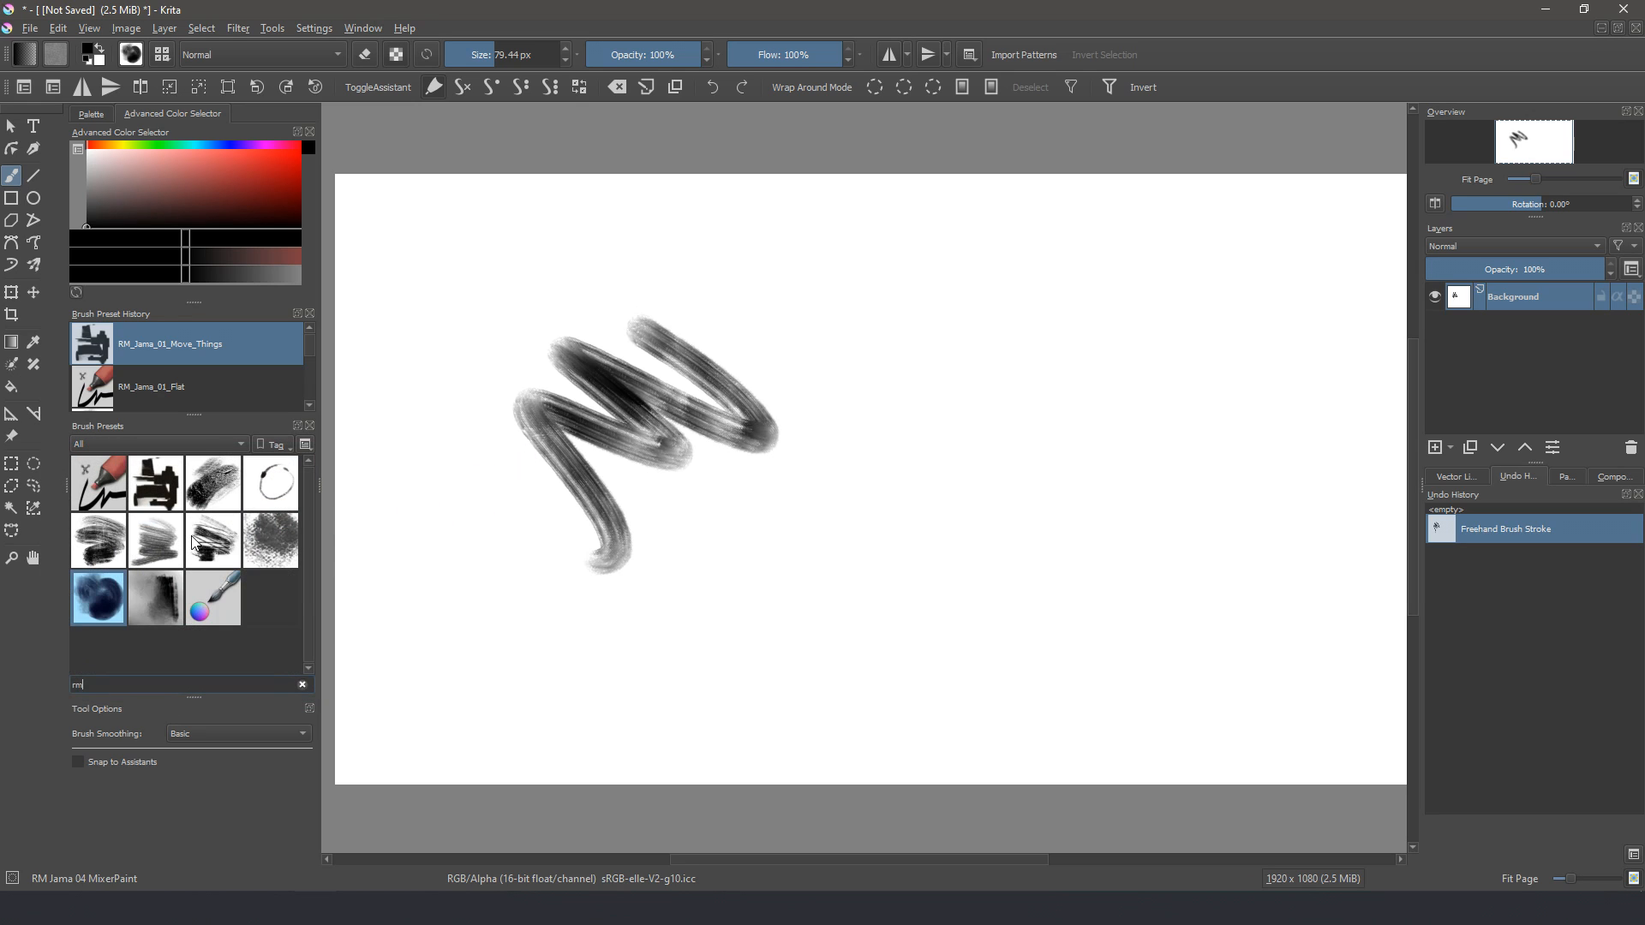
text(_)
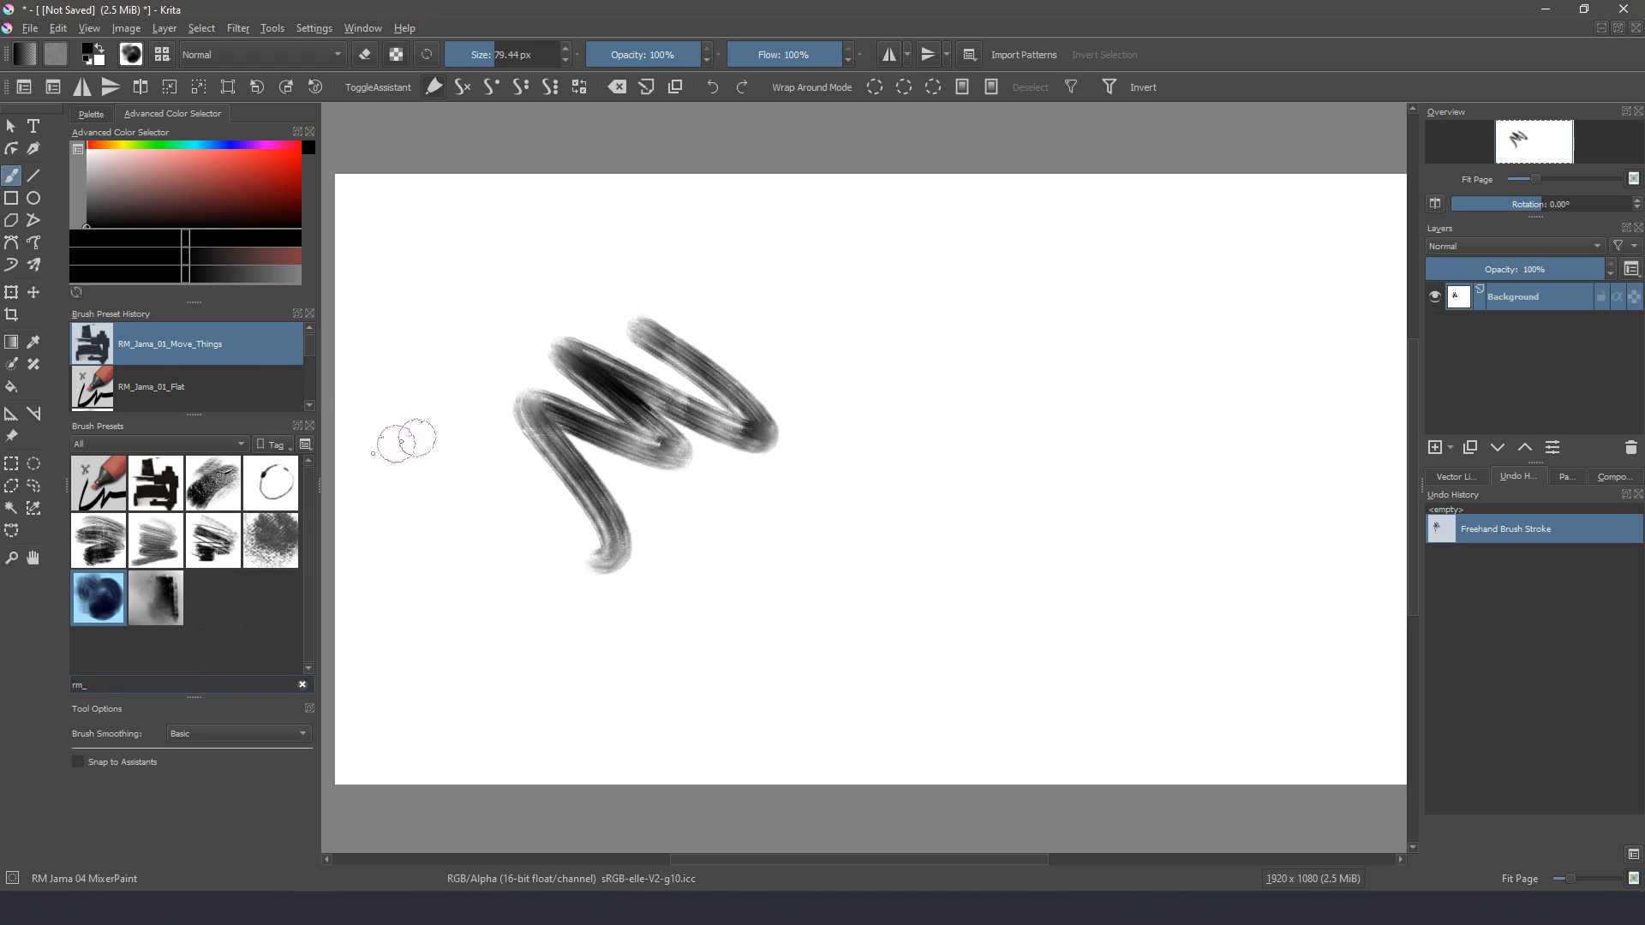
Step: Paint thick overlapping horizontal strokes beside the zigzag with the RM Jama 01 Flat preset
click(101, 490)
mouse_move(777, 363)
mouse_down()
mouse_move(1004, 361)
mouse_move(821, 370)
mouse_move(1042, 381)
mouse_move(785, 381)
mouse_move(1014, 377)
mouse_move(971, 365)
mouse_move(1041, 361)
mouse_move(909, 376)
mouse_move(1034, 354)
mouse_move(728, 358)
mouse_up()
mouse_move(712, 347)
mouse_down()
mouse_move(896, 341)
mouse_move(771, 335)
mouse_move(840, 319)
mouse_move(711, 301)
mouse_up()
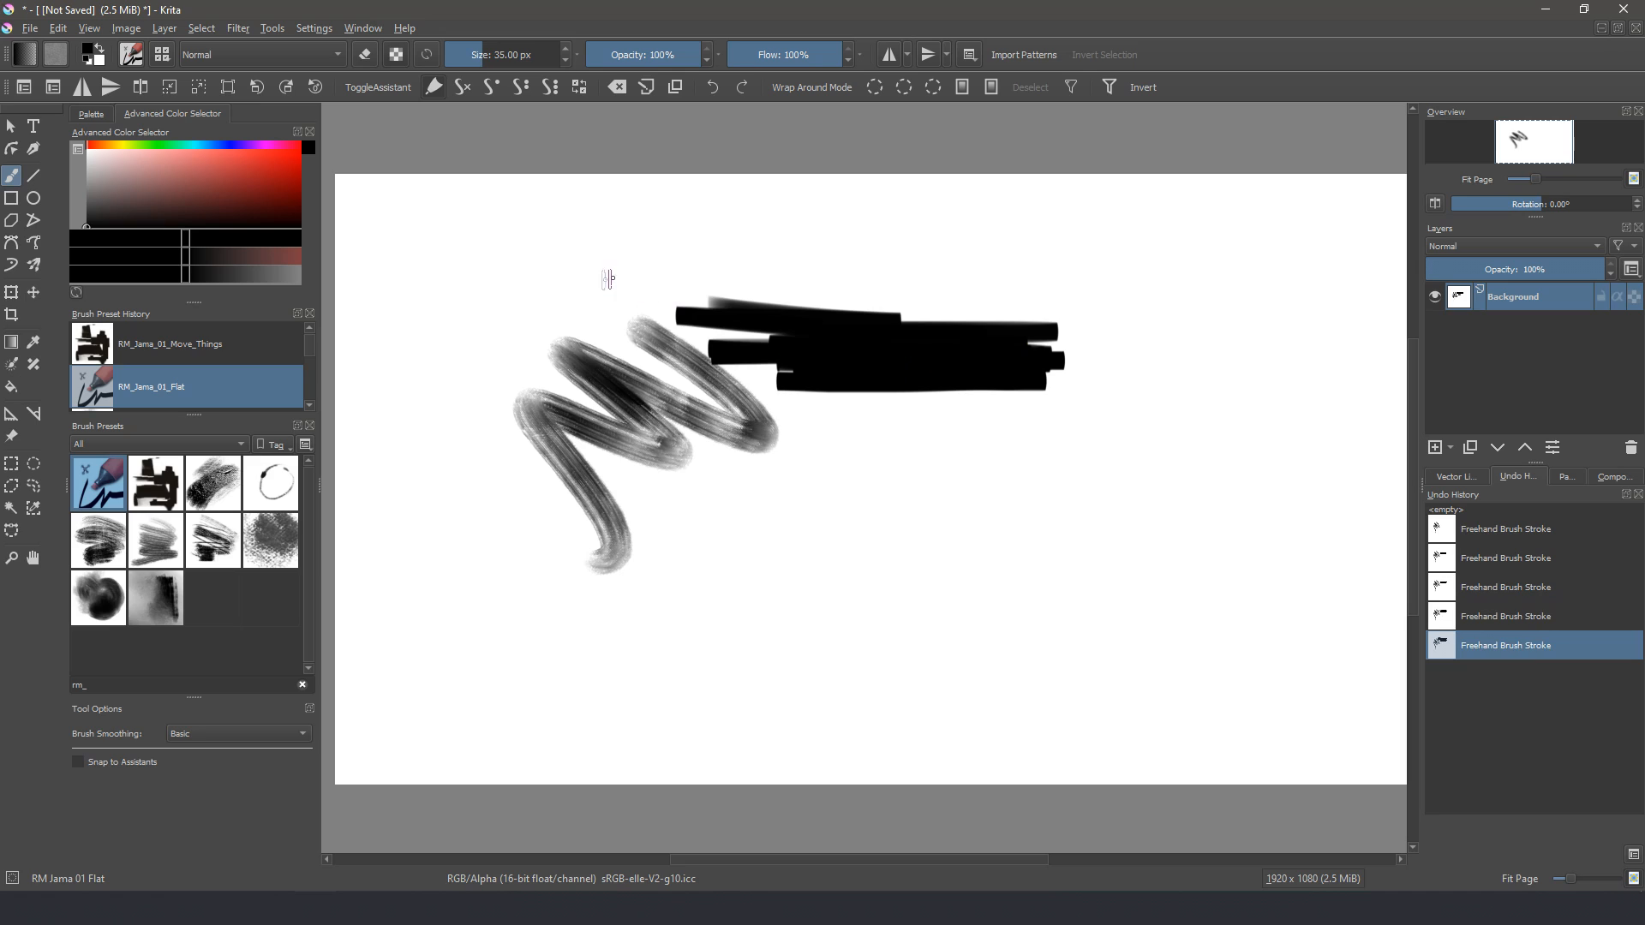
Step: Vary the brush size and paint a thick black block plus thick and thin horizontal strokes along the canvas's upper part
mouse_move(603, 275)
shift+mouse_down()
mouse_move(715, 275)
mouse_move(567, 267)
shift+mouse_up()
drag(598, 322, 750, 328)
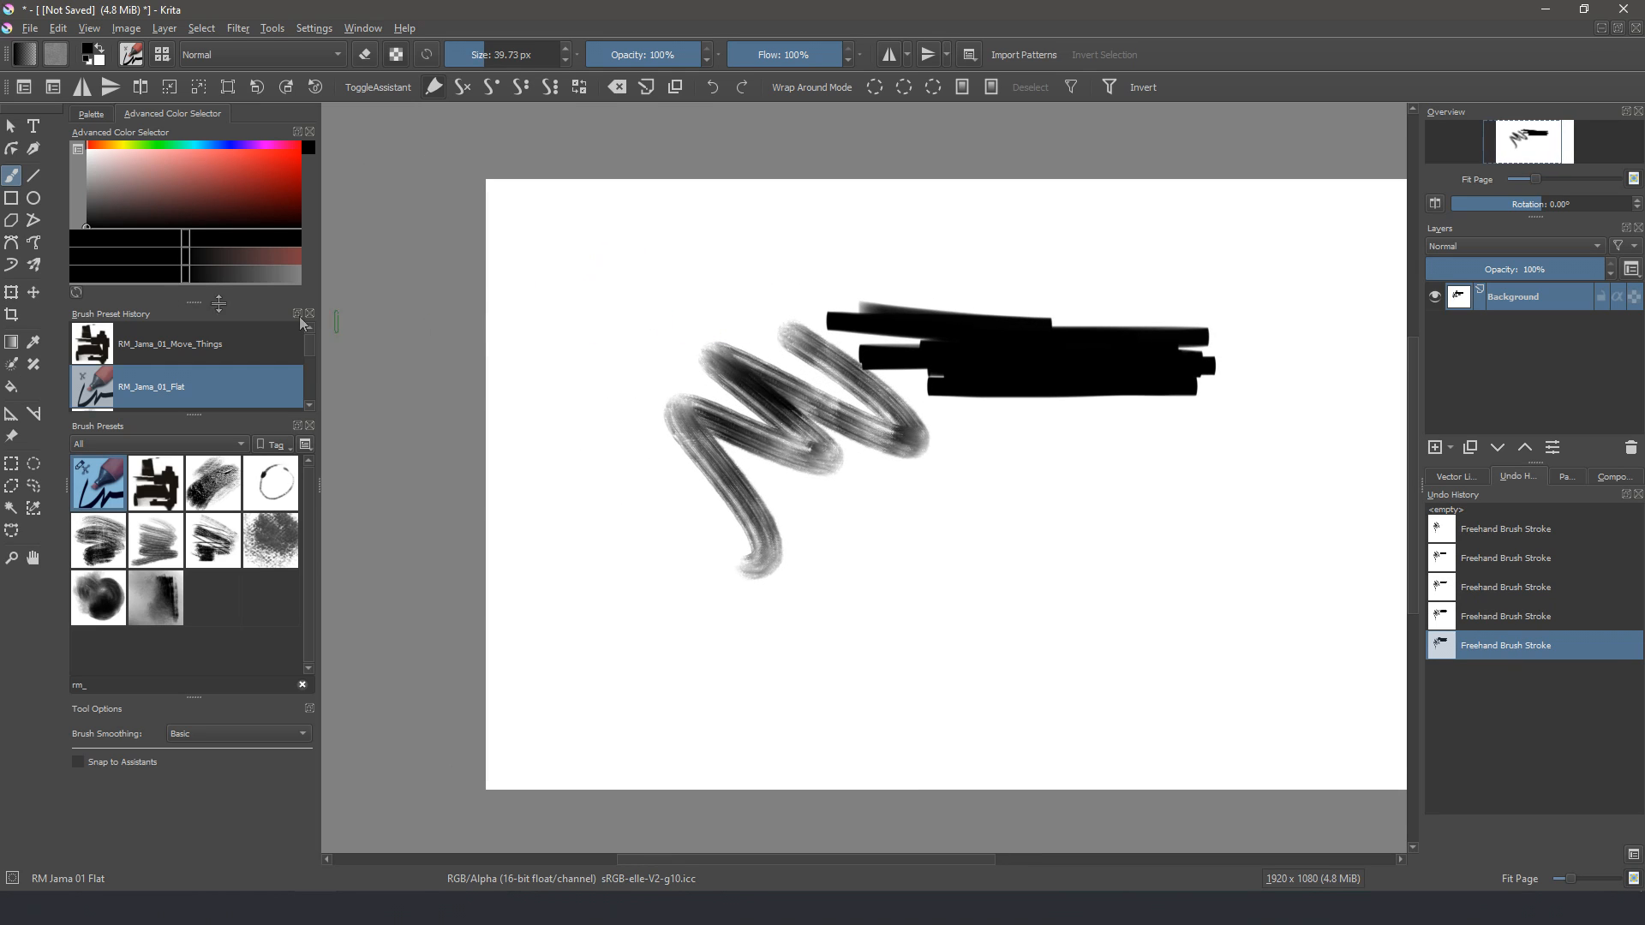
mouse_move(641, 306)
shift+mouse_down()
mouse_move(654, 275)
mouse_move(730, 275)
mouse_move(545, 272)
shift+mouse_up()
shift+drag(896, 249, 861, 249)
drag(1147, 270, 799, 270)
drag(1262, 259, 985, 255)
mouse_move(1090, 235)
shift+mouse_down()
mouse_move(1160, 228)
mouse_move(926, 219)
shift+mouse_up()
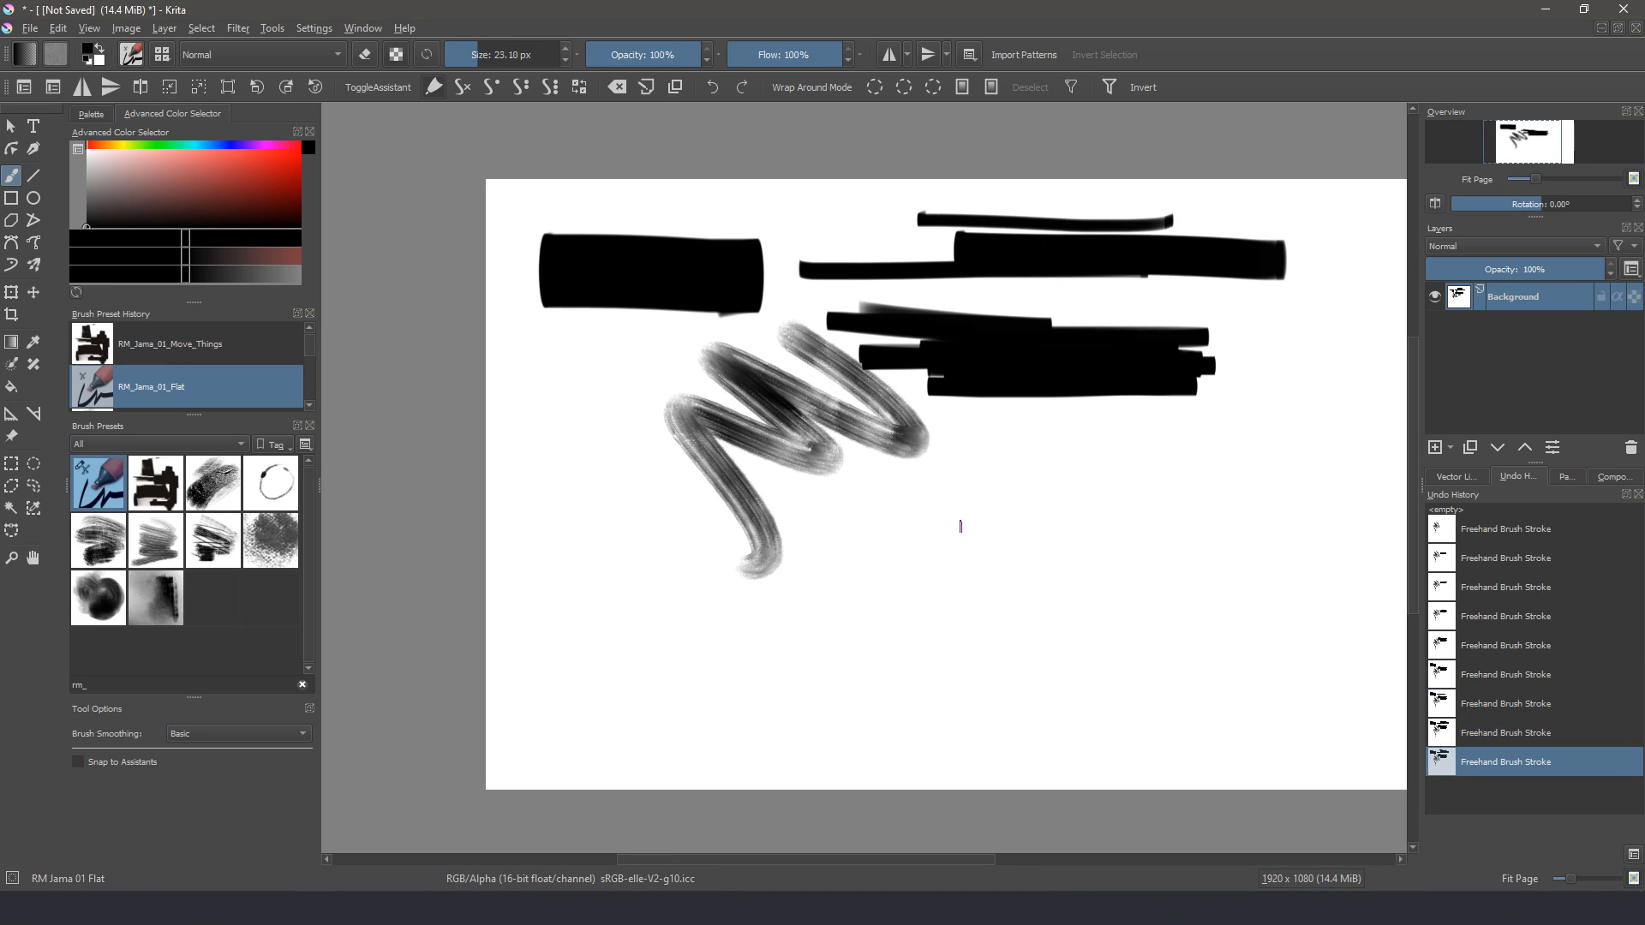
Step: Paint a thin horizontal line with a few short strokes and a dab at its end, to the lower right of the zigzag
mouse_move(833, 508)
mouse_down()
mouse_move(1091, 503)
mouse_move(985, 522)
mouse_move(1112, 520)
mouse_up()
mouse_move(1119, 519)
mouse_down()
mouse_move(1011, 516)
mouse_move(1015, 531)
mouse_up()
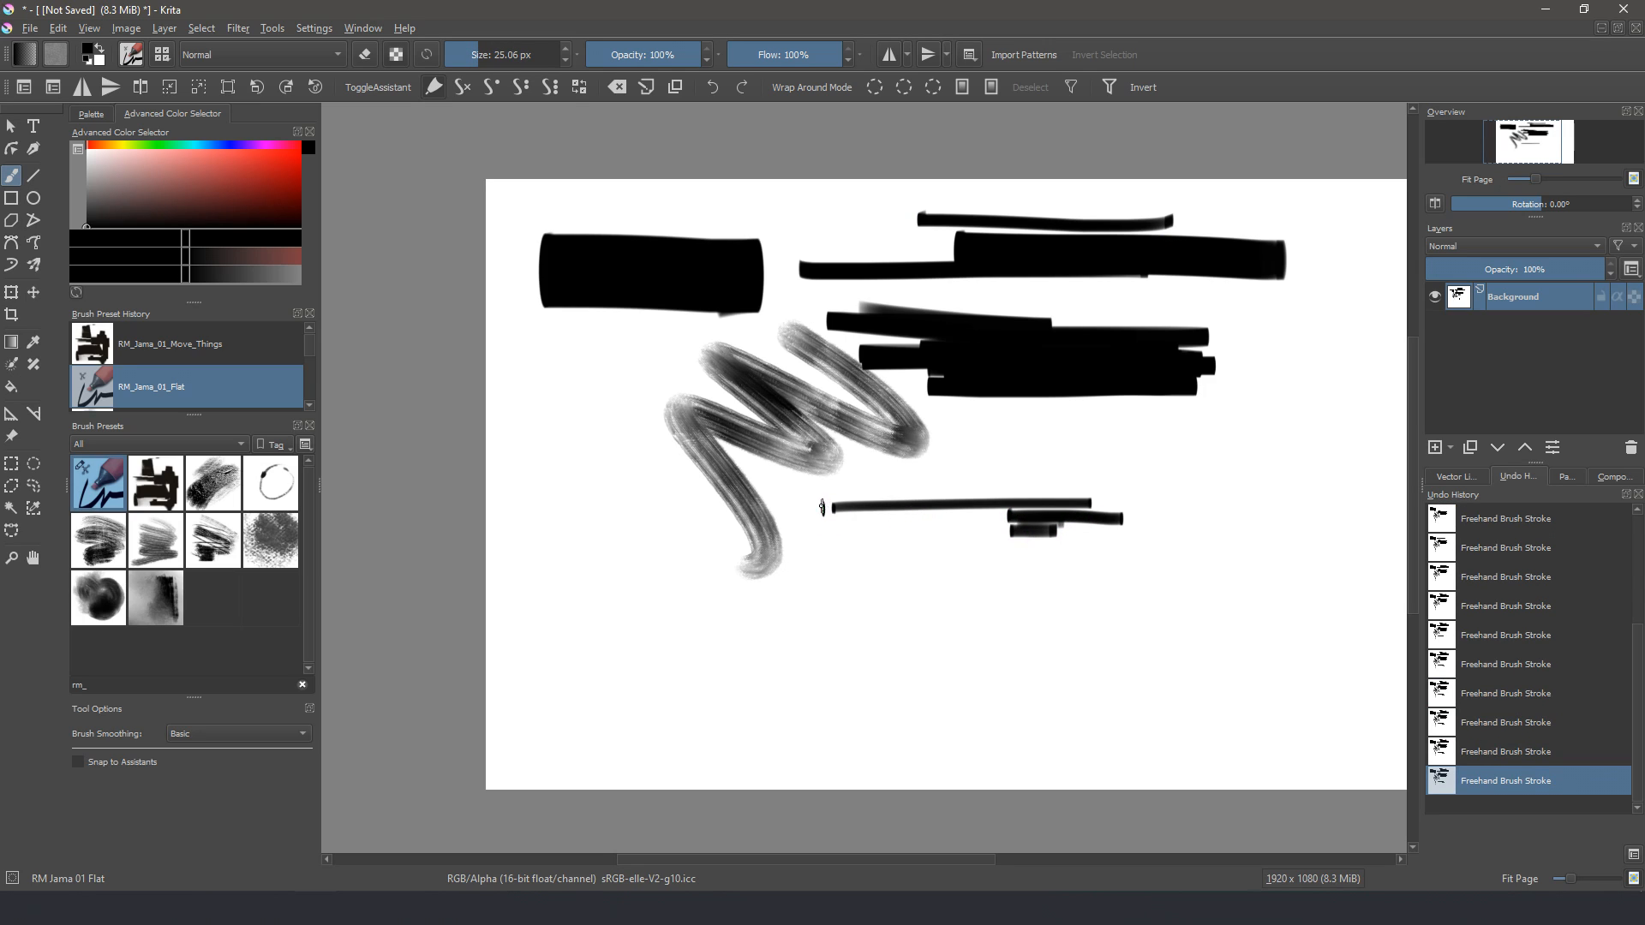
click(1104, 507)
Step: Add a short horizontal Parallel Ruler assistant outside the canvas's left edge
click(11, 414)
click(139, 740)
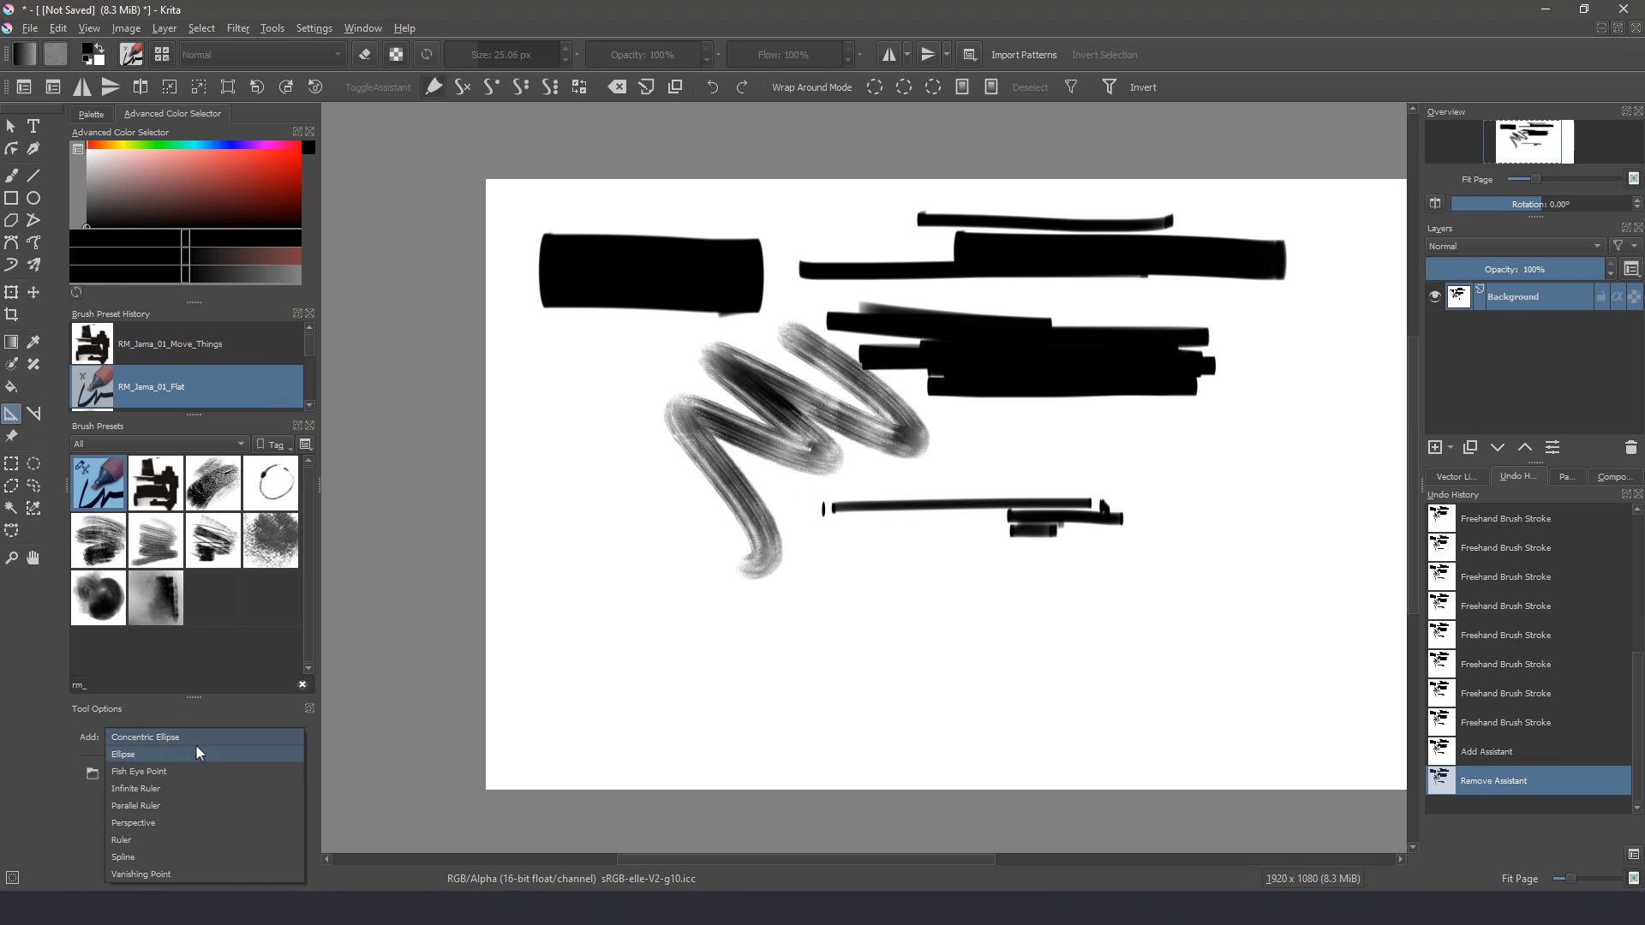
click(197, 805)
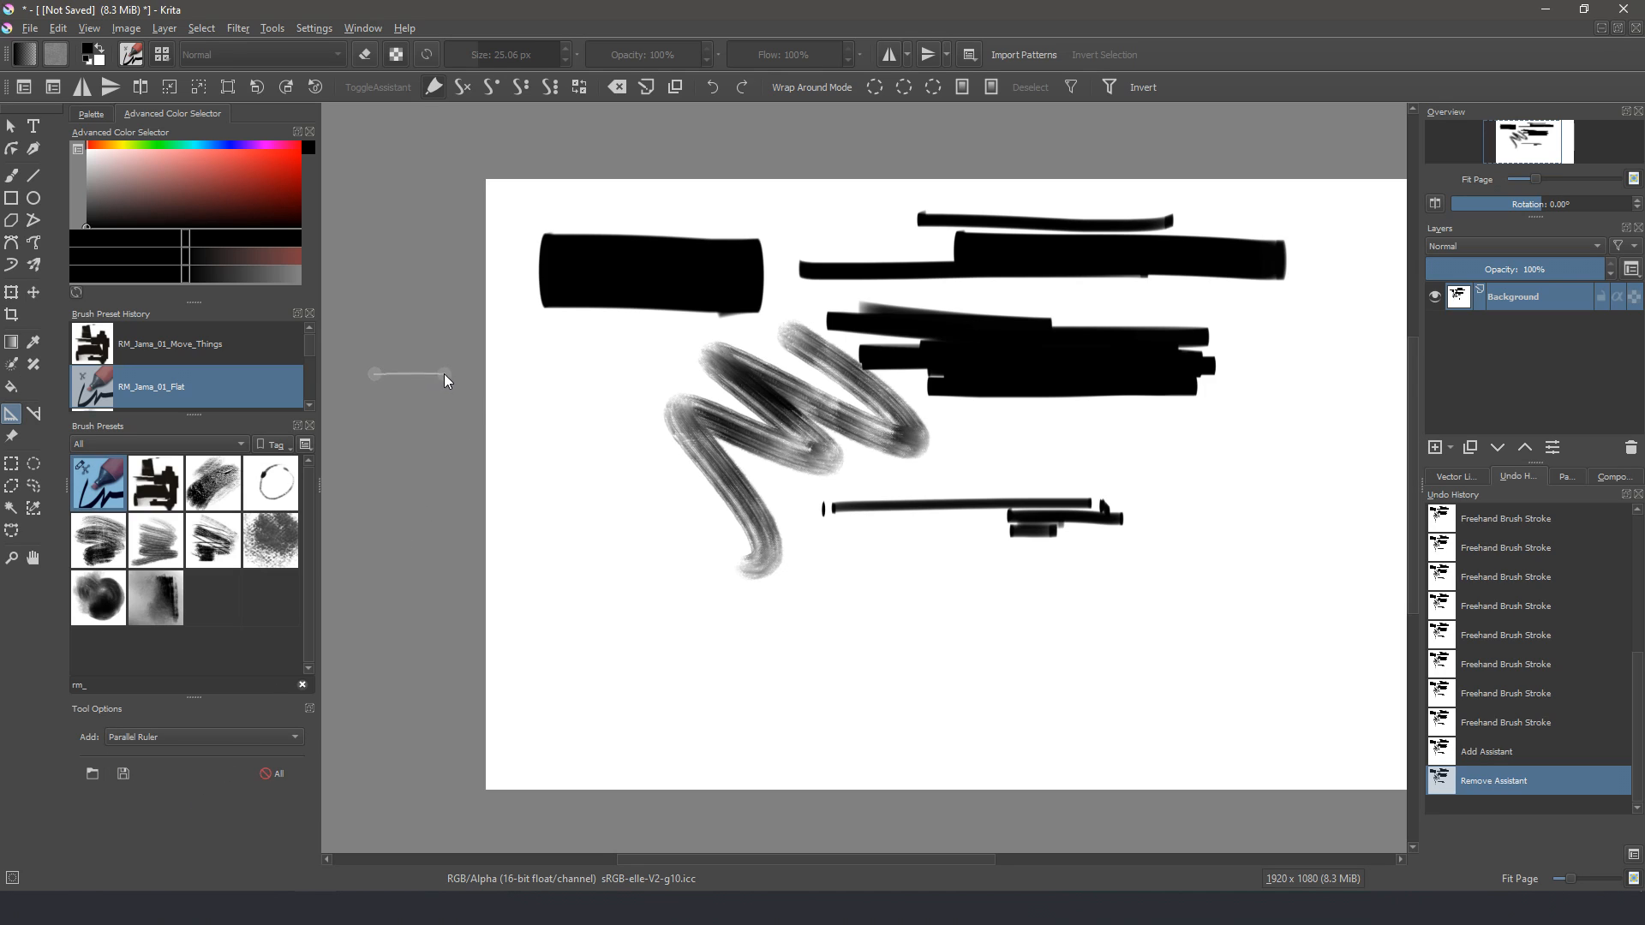
click(444, 374)
drag(435, 400, 437, 402)
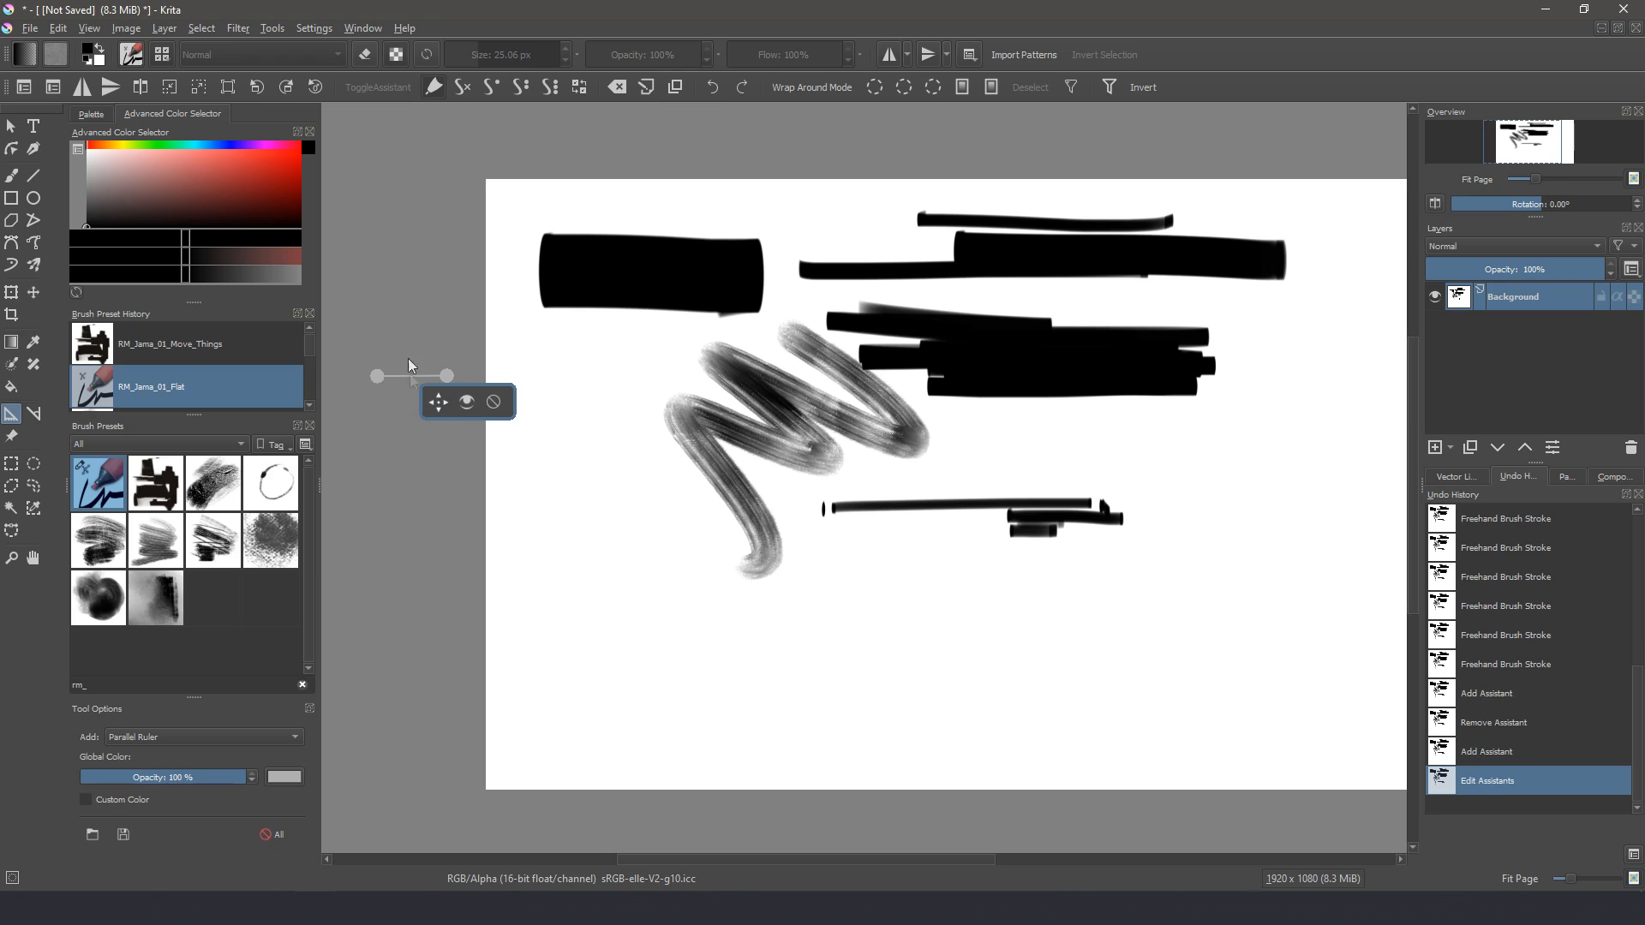
Step: Add a vertical Parallel Ruler above the horizontal one, straighten it, and slightly lengthen the horizontal ruler
click(418, 338)
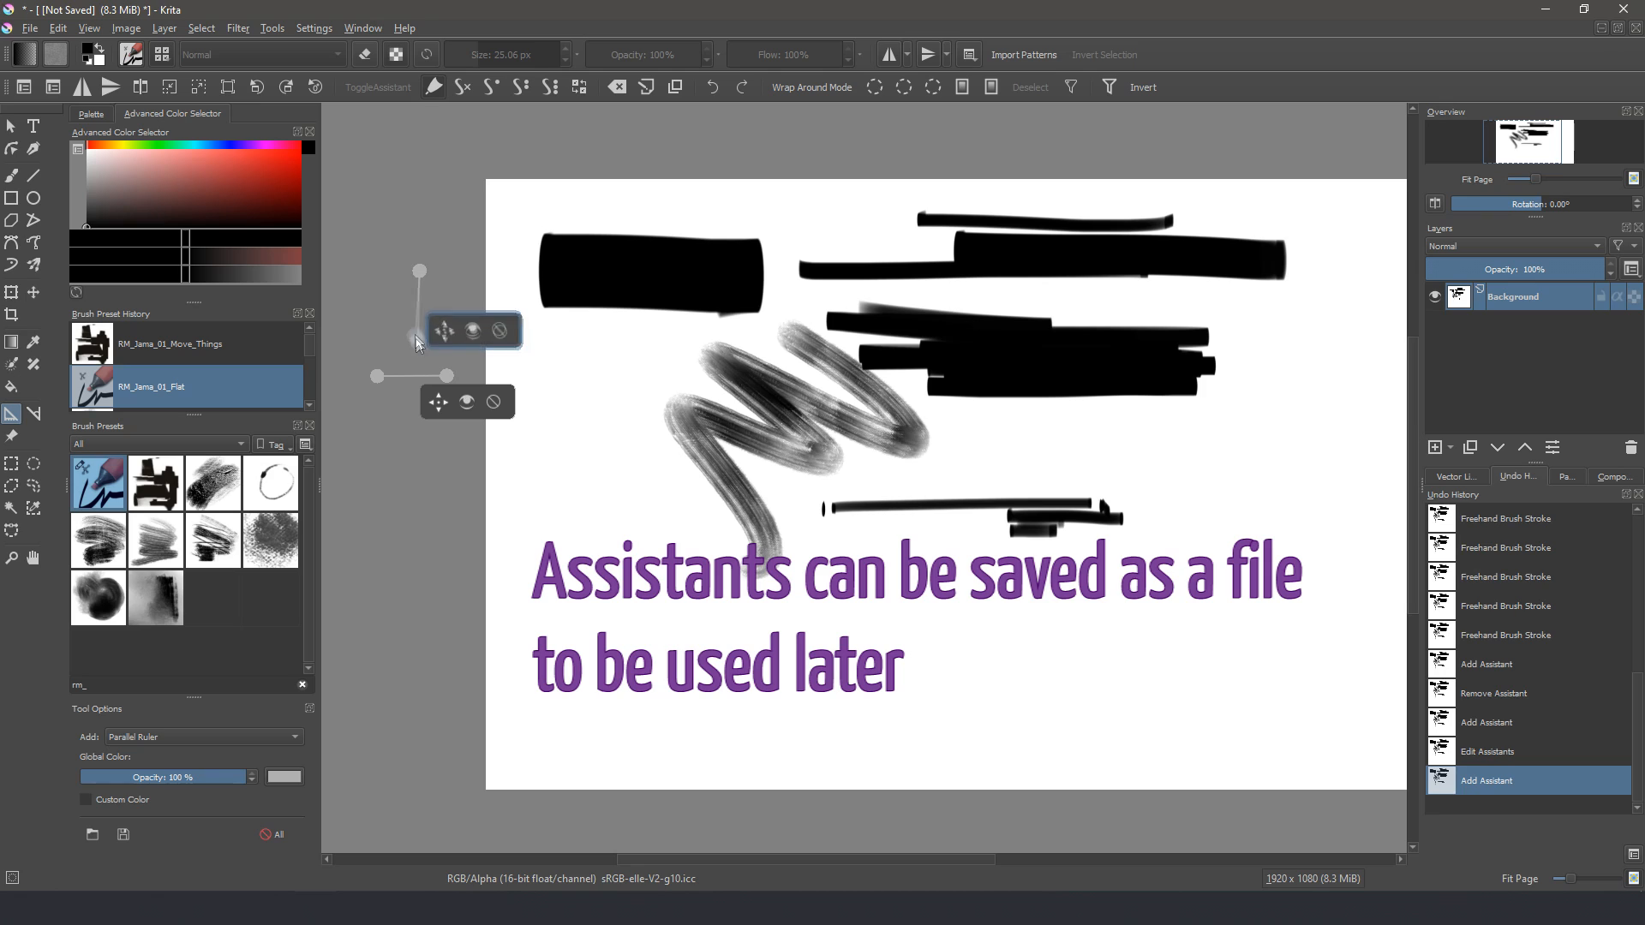
mouse_move(416, 339)
mouse_down()
mouse_move(393, 326)
mouse_move(419, 332)
mouse_up()
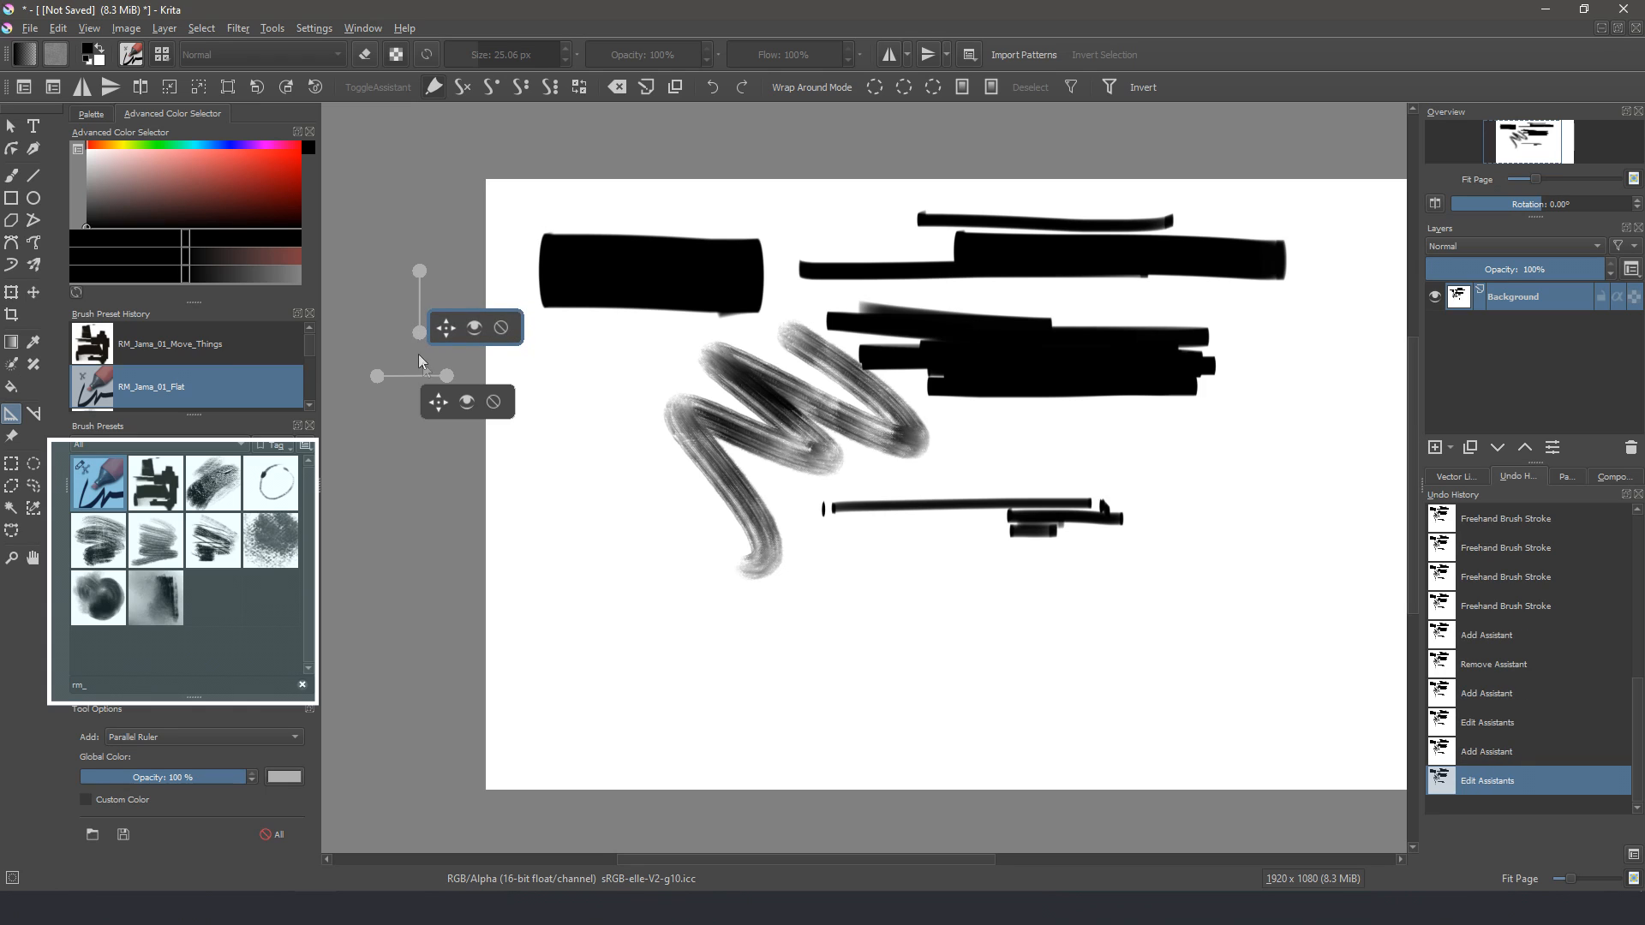
drag(446, 382, 465, 375)
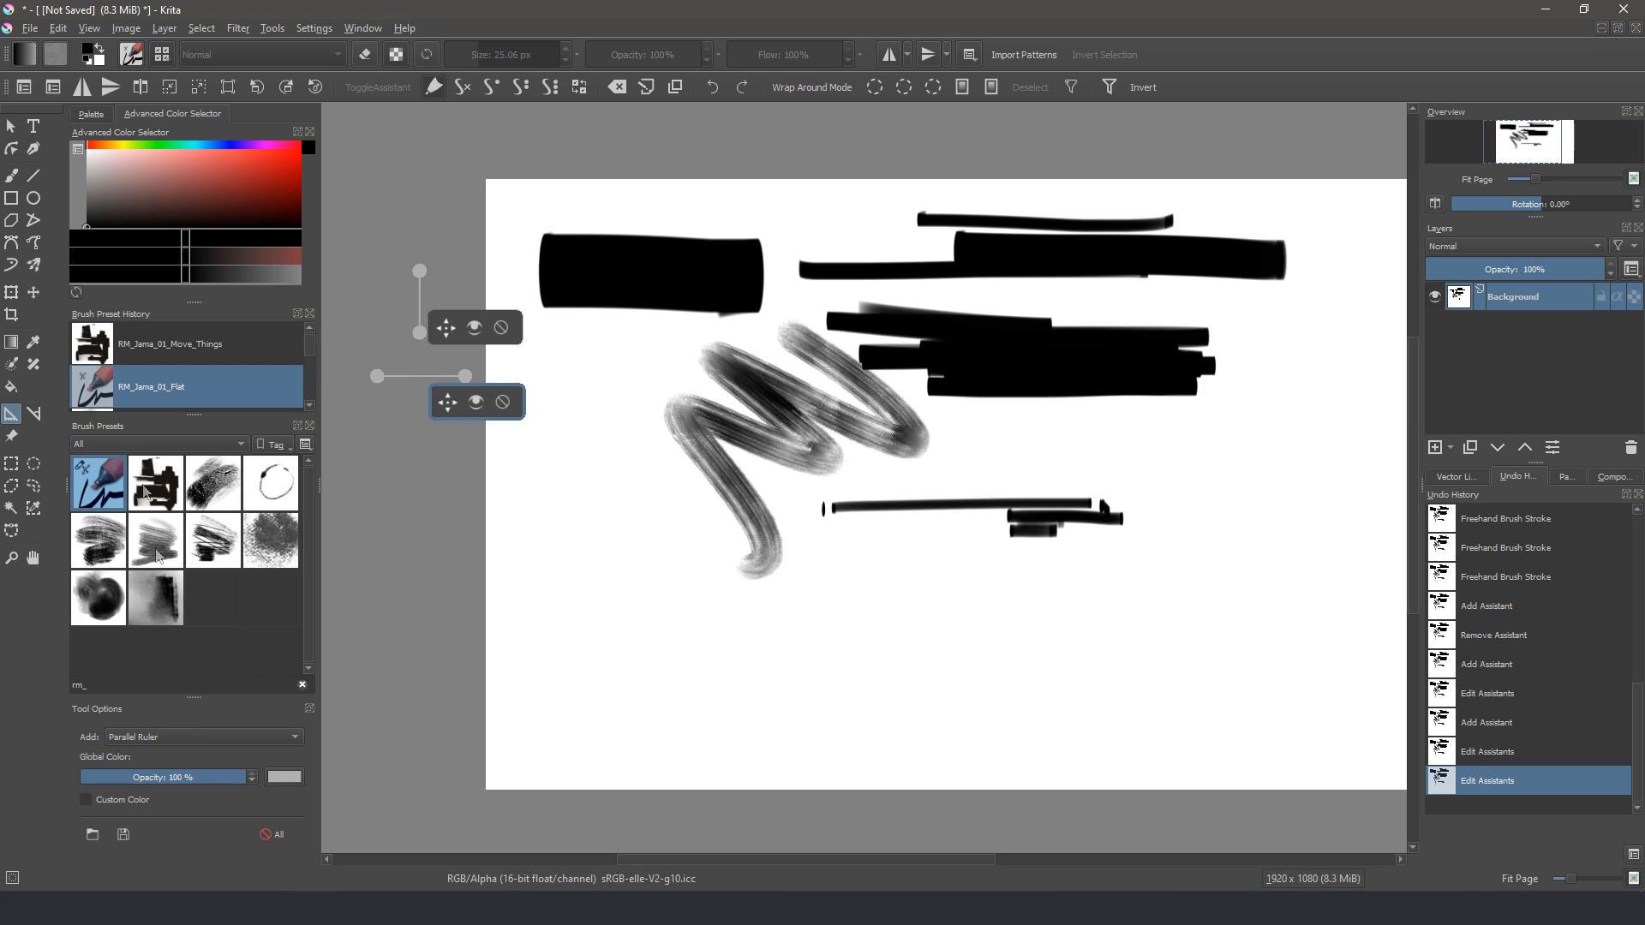
Step: Switch to the Freehand Brush, undo a test stroke, and enable Snap to Assistants
click(11, 175)
mouse_move(610, 501)
mouse_down()
mouse_move(651, 548)
mouse_move(635, 553)
mouse_move(671, 549)
mouse_move(593, 585)
mouse_move(702, 601)
mouse_up()
key(ctrl+z)
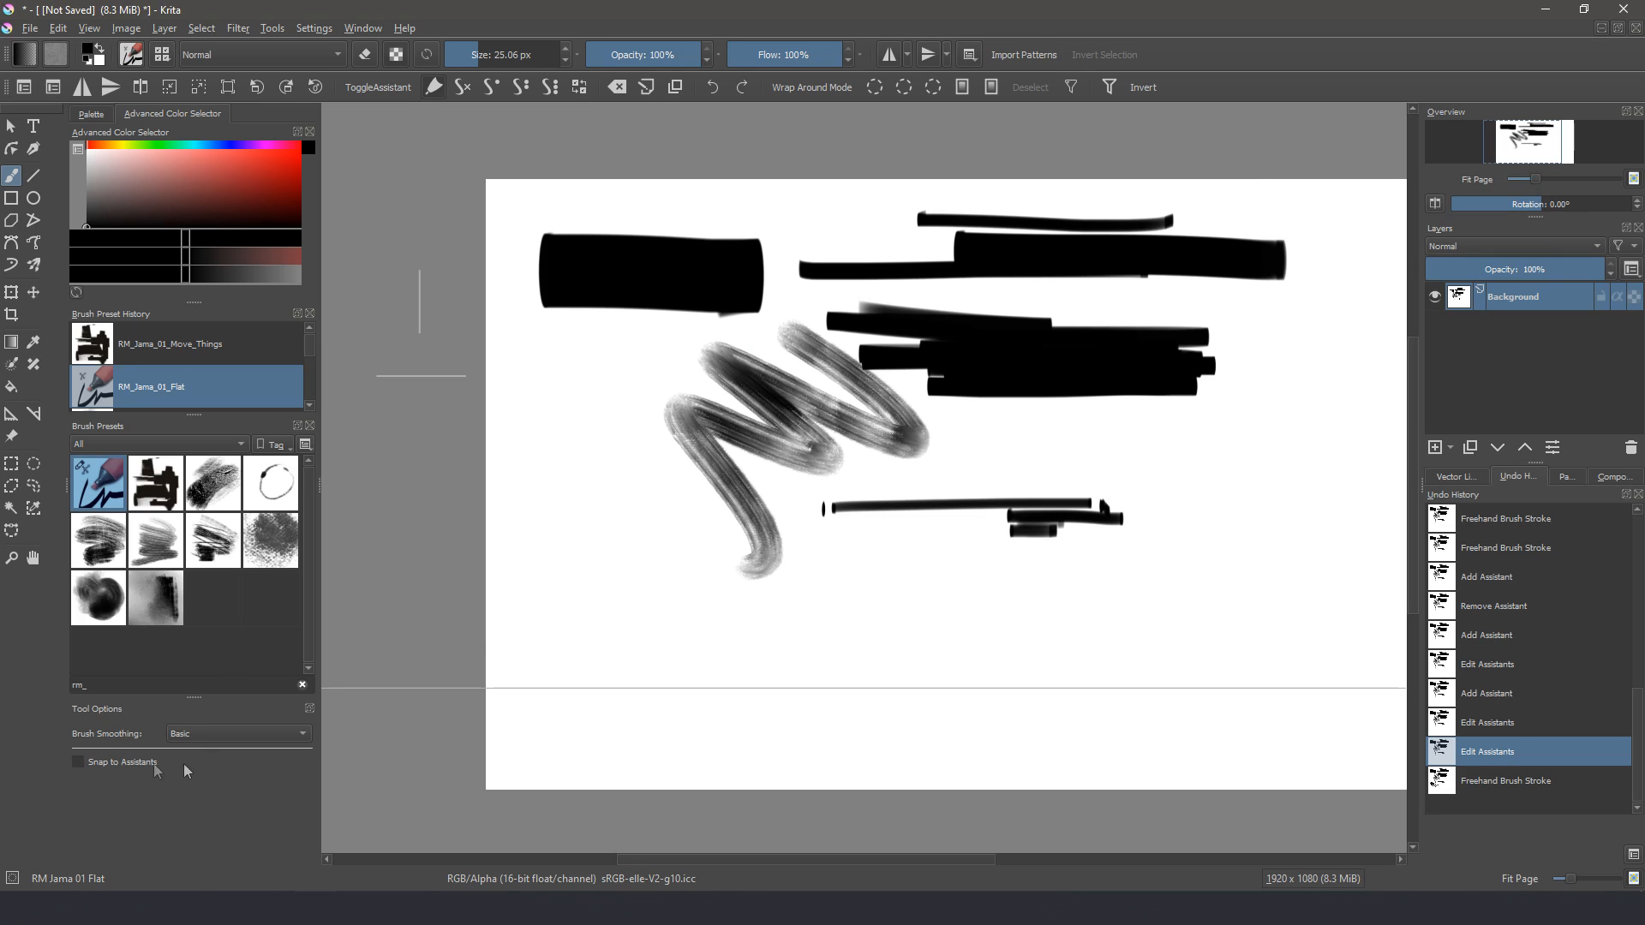
click(96, 762)
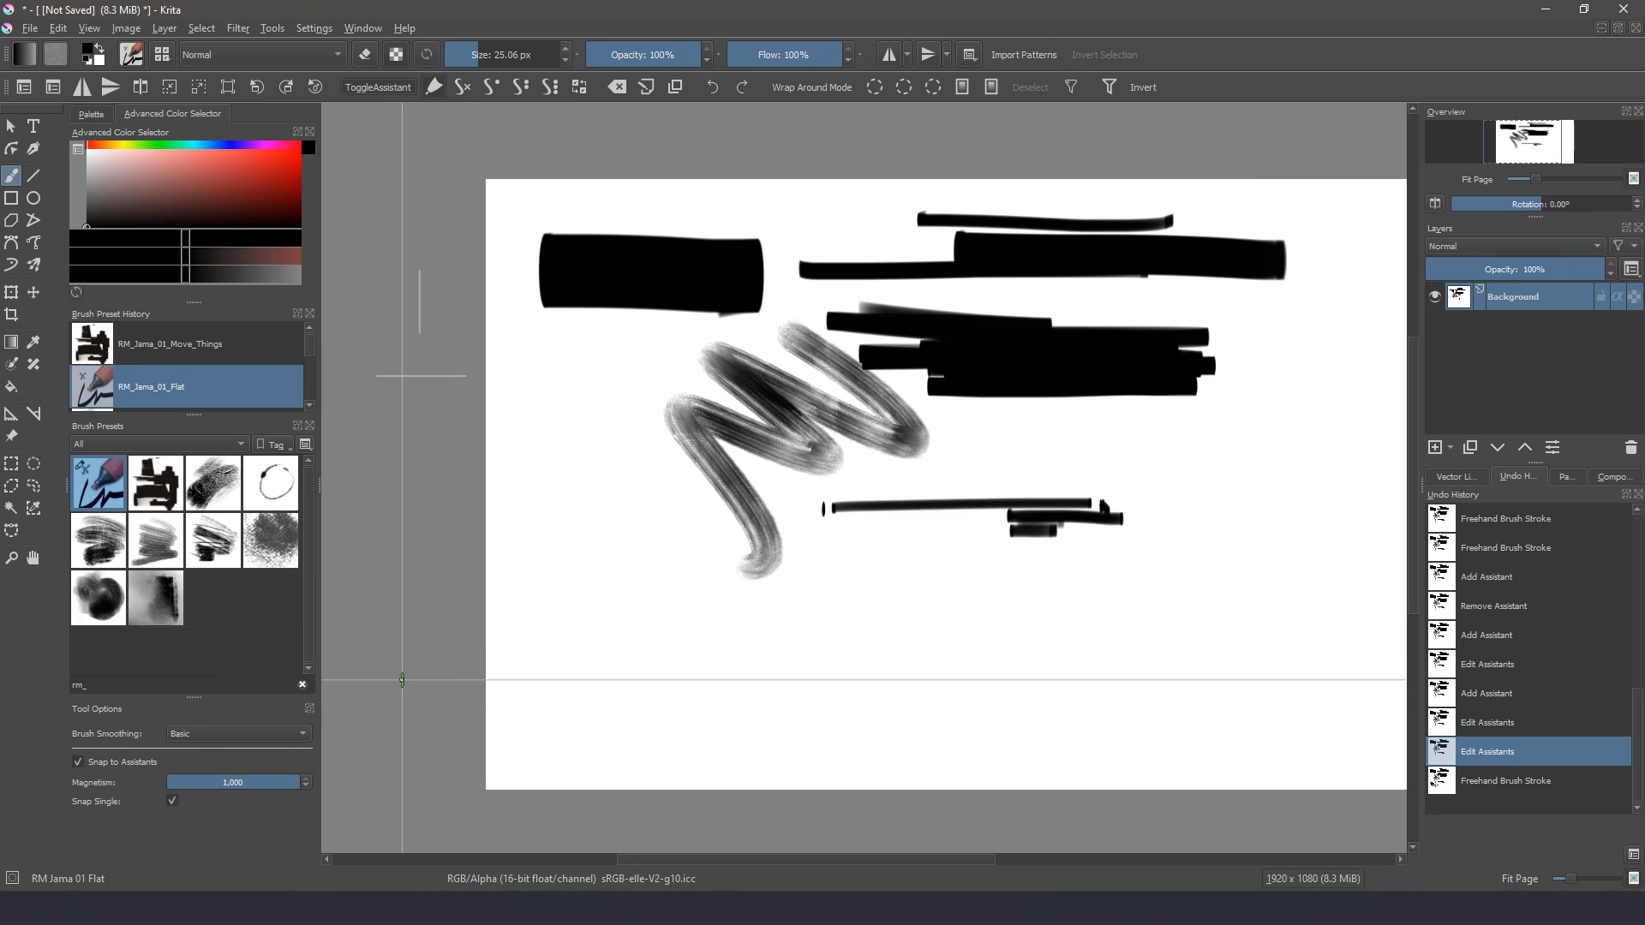
click(79, 762)
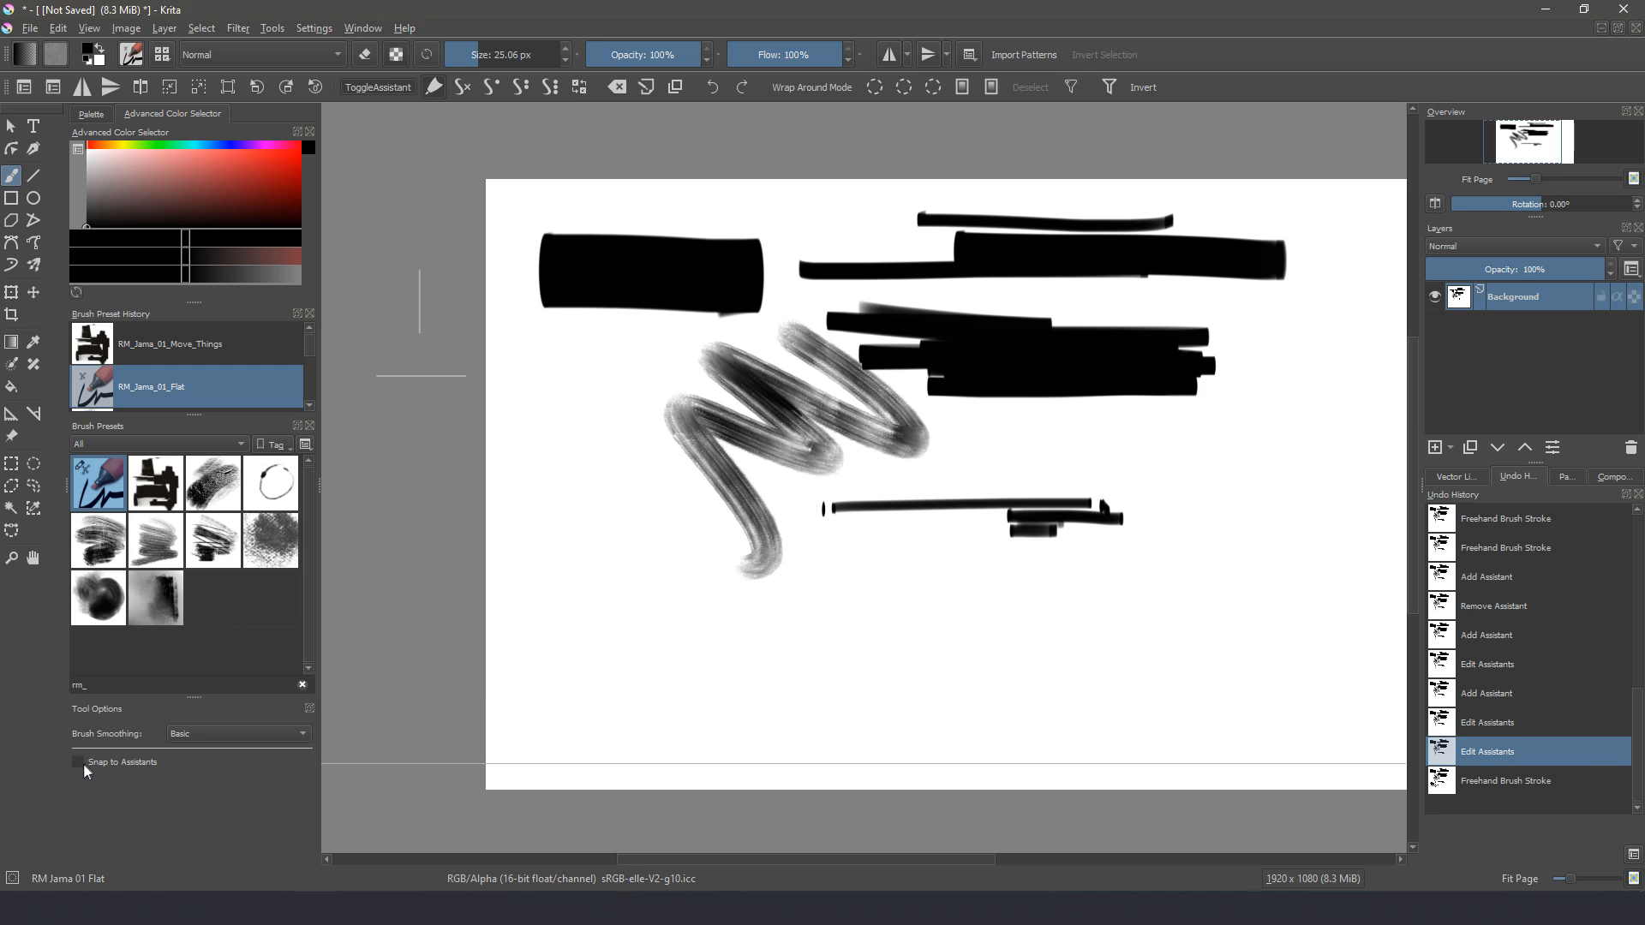
click(79, 763)
Step: Paint several horizontal and short vertical strokes snapped to the assistants on the lower part of the canvas
mouse_move(606, 631)
mouse_down()
mouse_move(1044, 641)
mouse_move(832, 652)
mouse_up()
drag(963, 662, 814, 662)
drag(948, 641, 718, 642)
drag(951, 620, 697, 621)
drag(864, 600, 873, 664)
drag(665, 636, 666, 674)
drag(672, 636, 672, 665)
Step: Toggle assistant snapping while painting free curves over the lower lines and a snapped vertical line at their right end
key(ctrl+shift+l)
mouse_move(1062, 619)
mouse_down()
mouse_move(934, 611)
mouse_move(1065, 628)
mouse_move(875, 640)
mouse_up()
mouse_move(1003, 614)
mouse_down()
mouse_move(889, 624)
mouse_move(1030, 609)
mouse_move(843, 639)
mouse_move(1048, 608)
mouse_move(875, 641)
mouse_up()
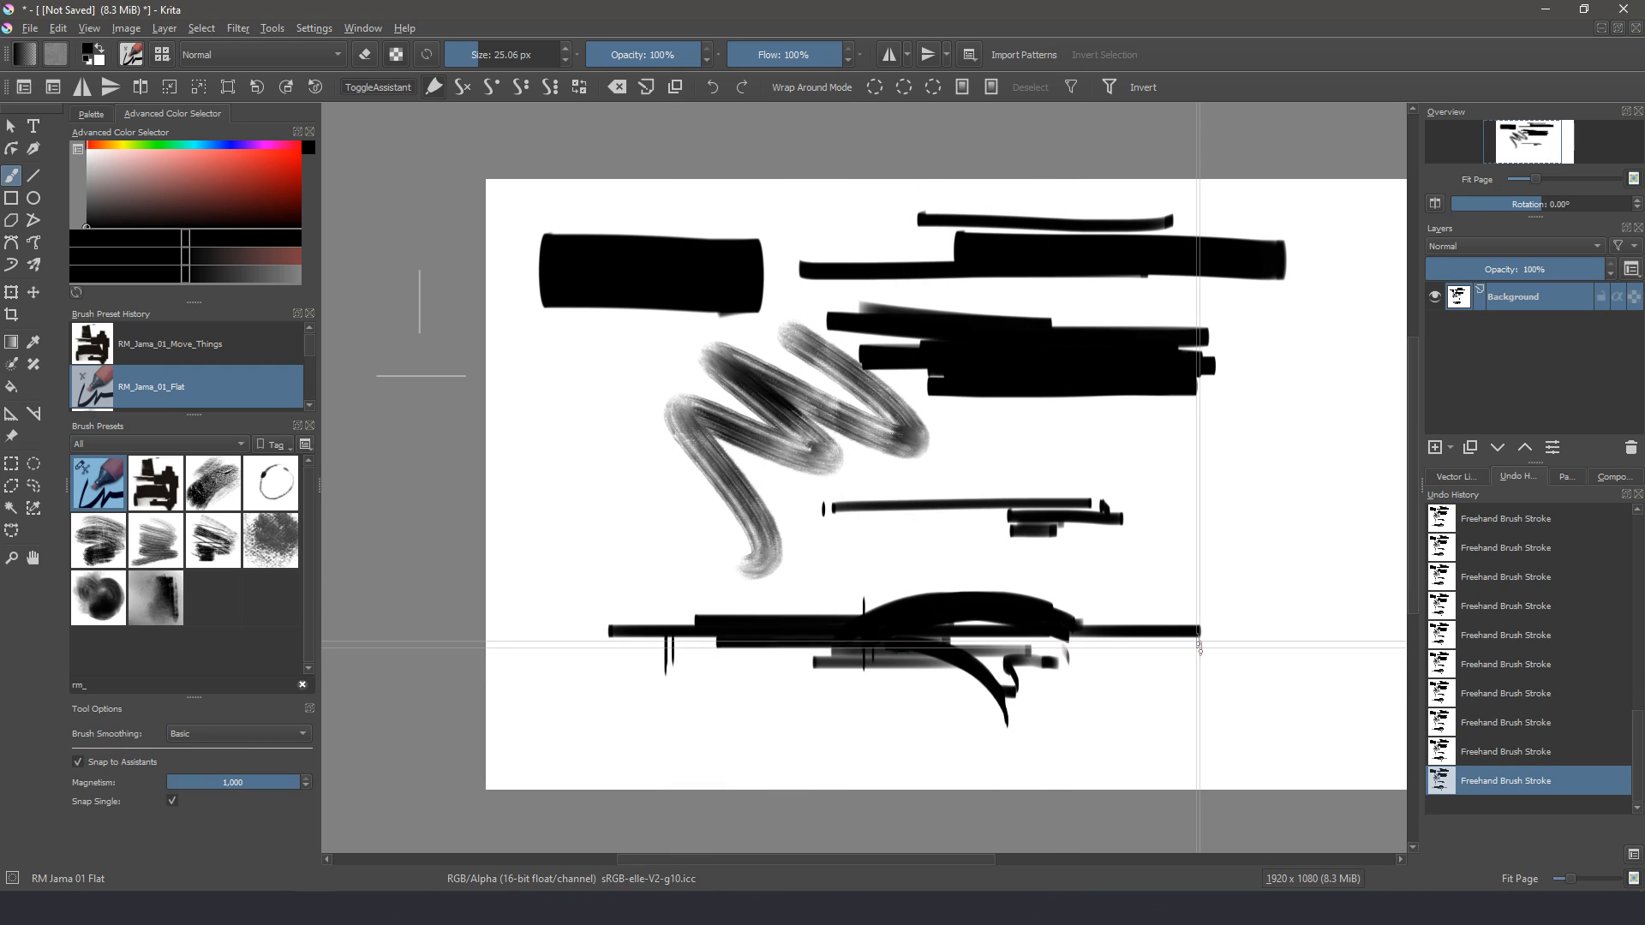
mouse_move(1198, 644)
mouse_down()
mouse_move(1194, 708)
mouse_move(948, 709)
mouse_up()
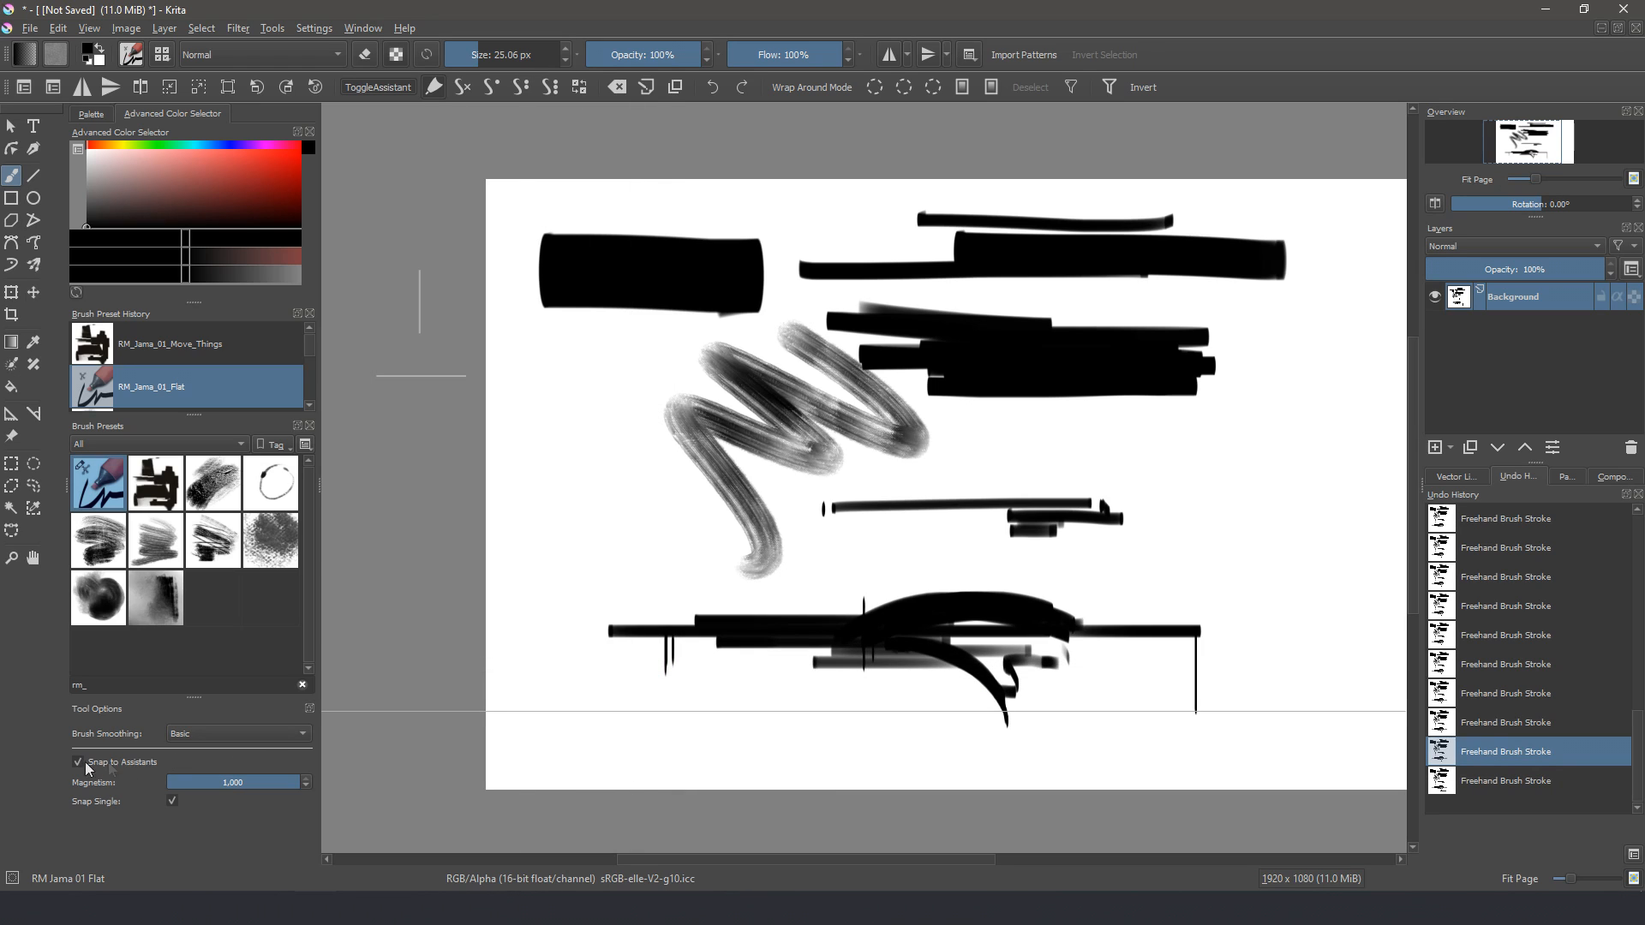
Step: Search the keyboard shortcut settings for "ass" and show the details of the Toggle Assistant shortcut
click(314, 28)
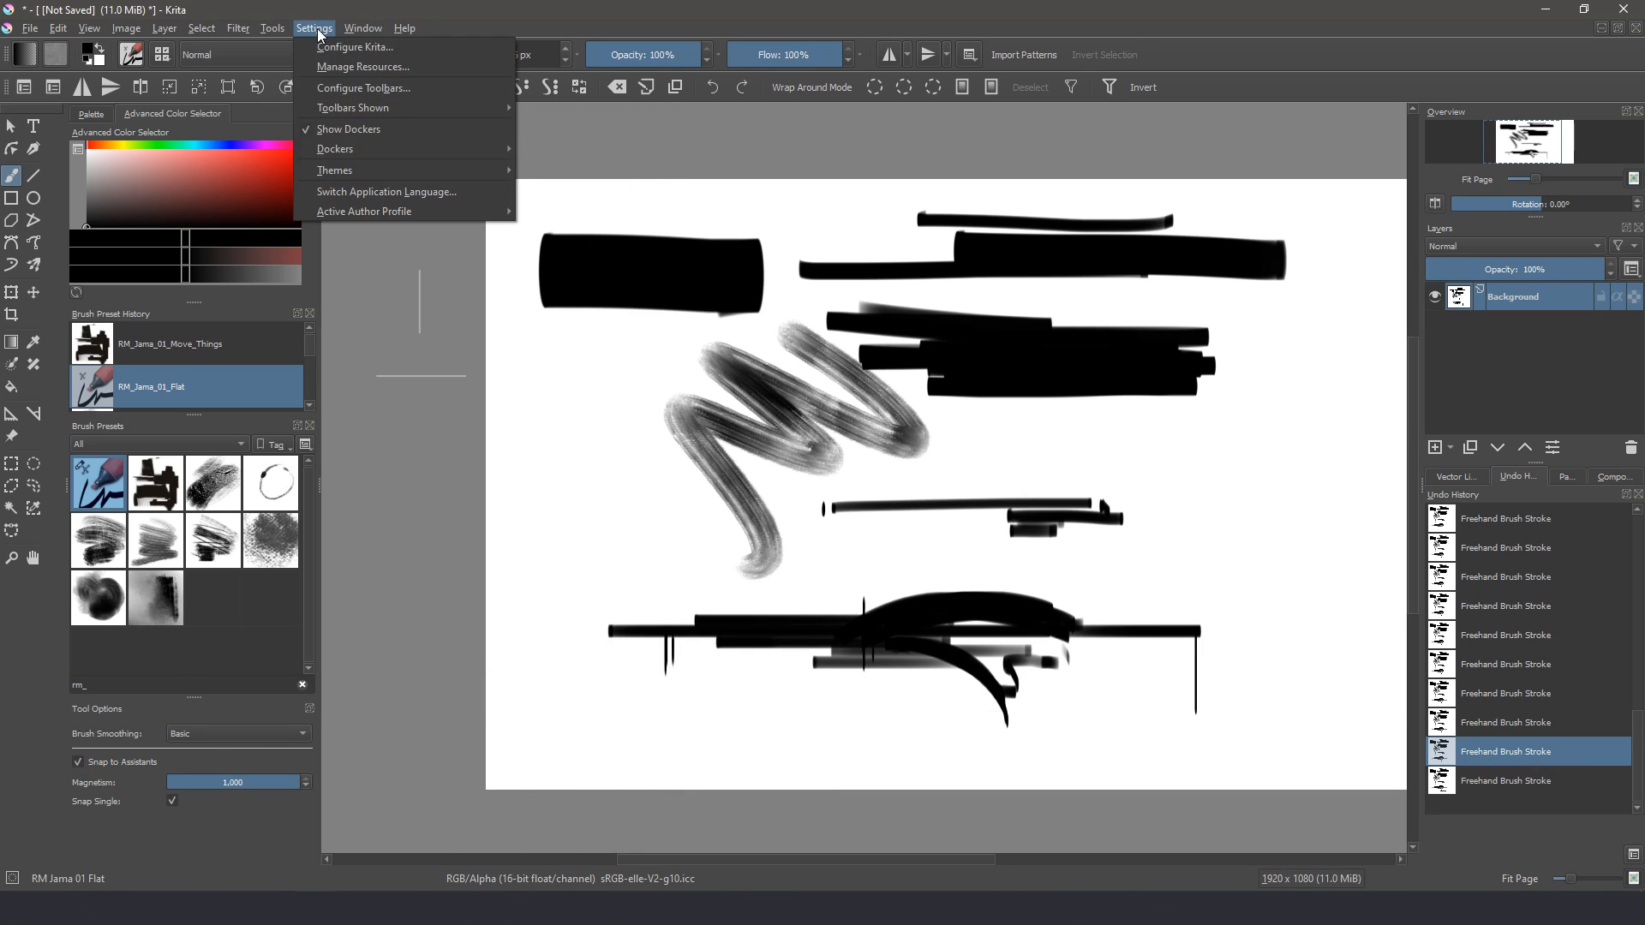
click(324, 48)
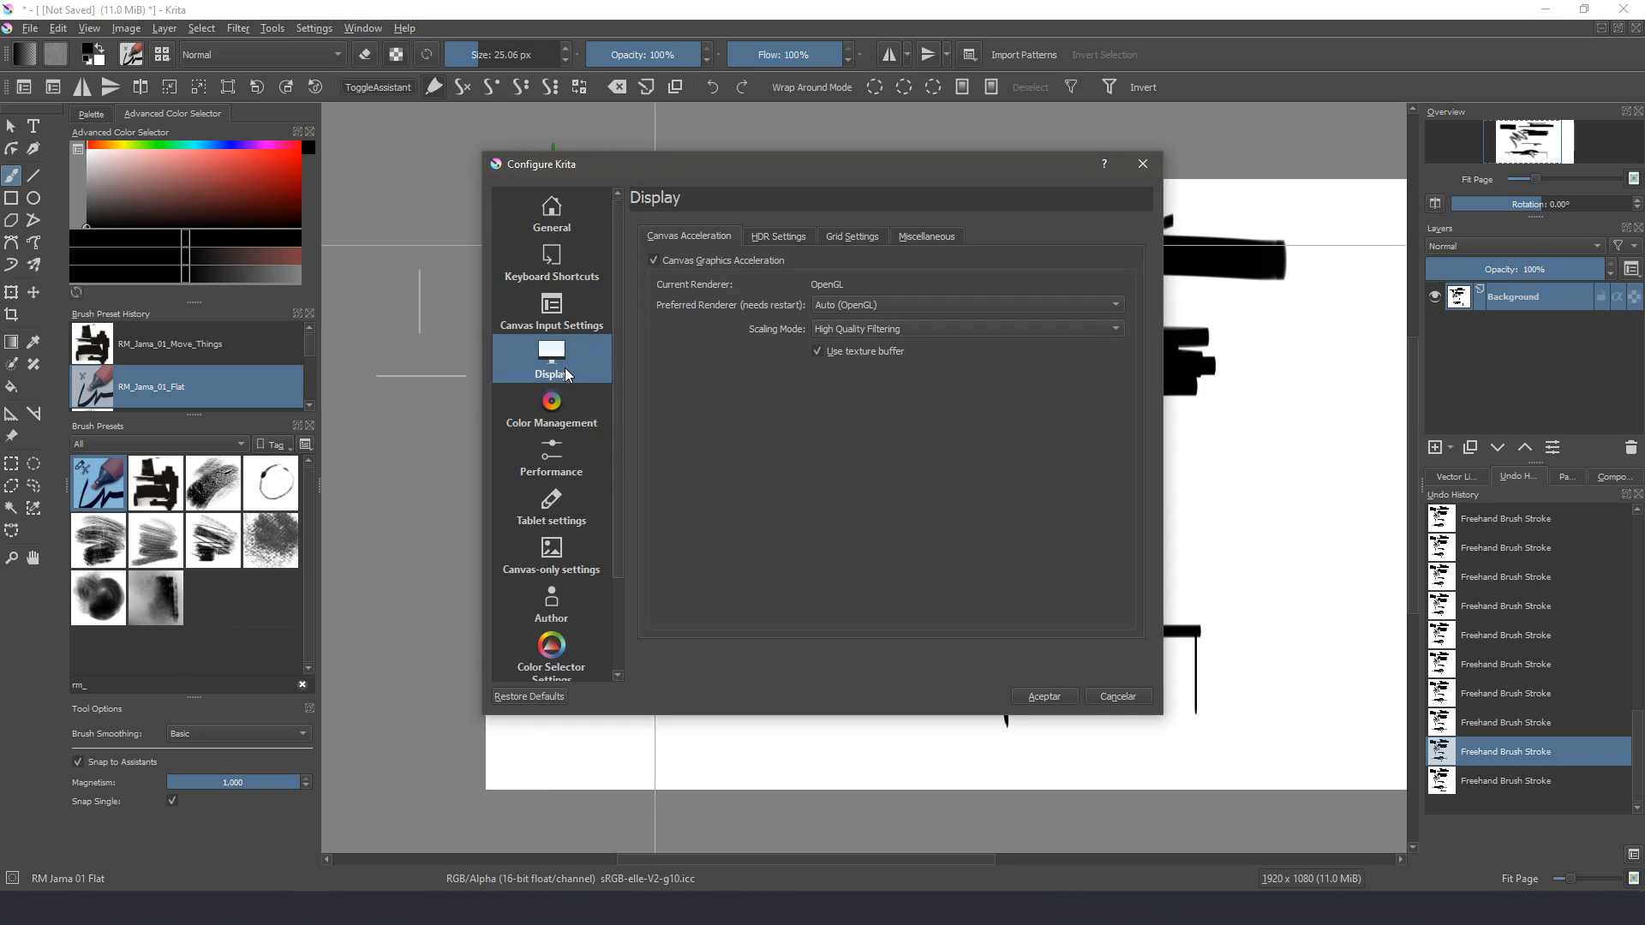
click(564, 281)
click(688, 237)
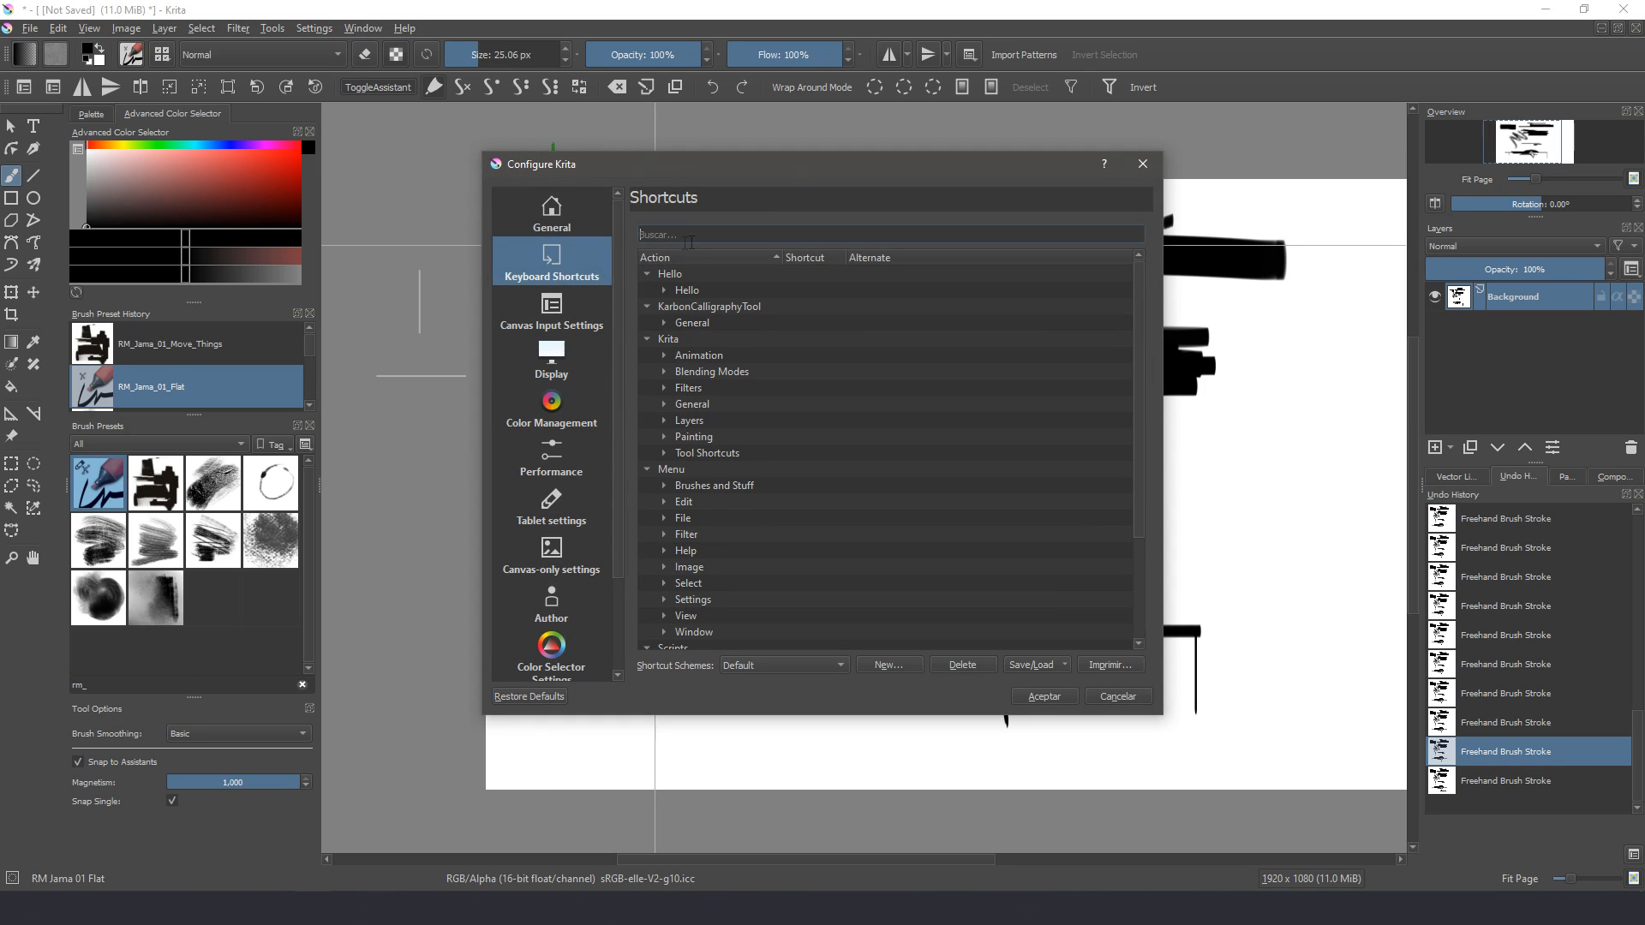
text(ass)
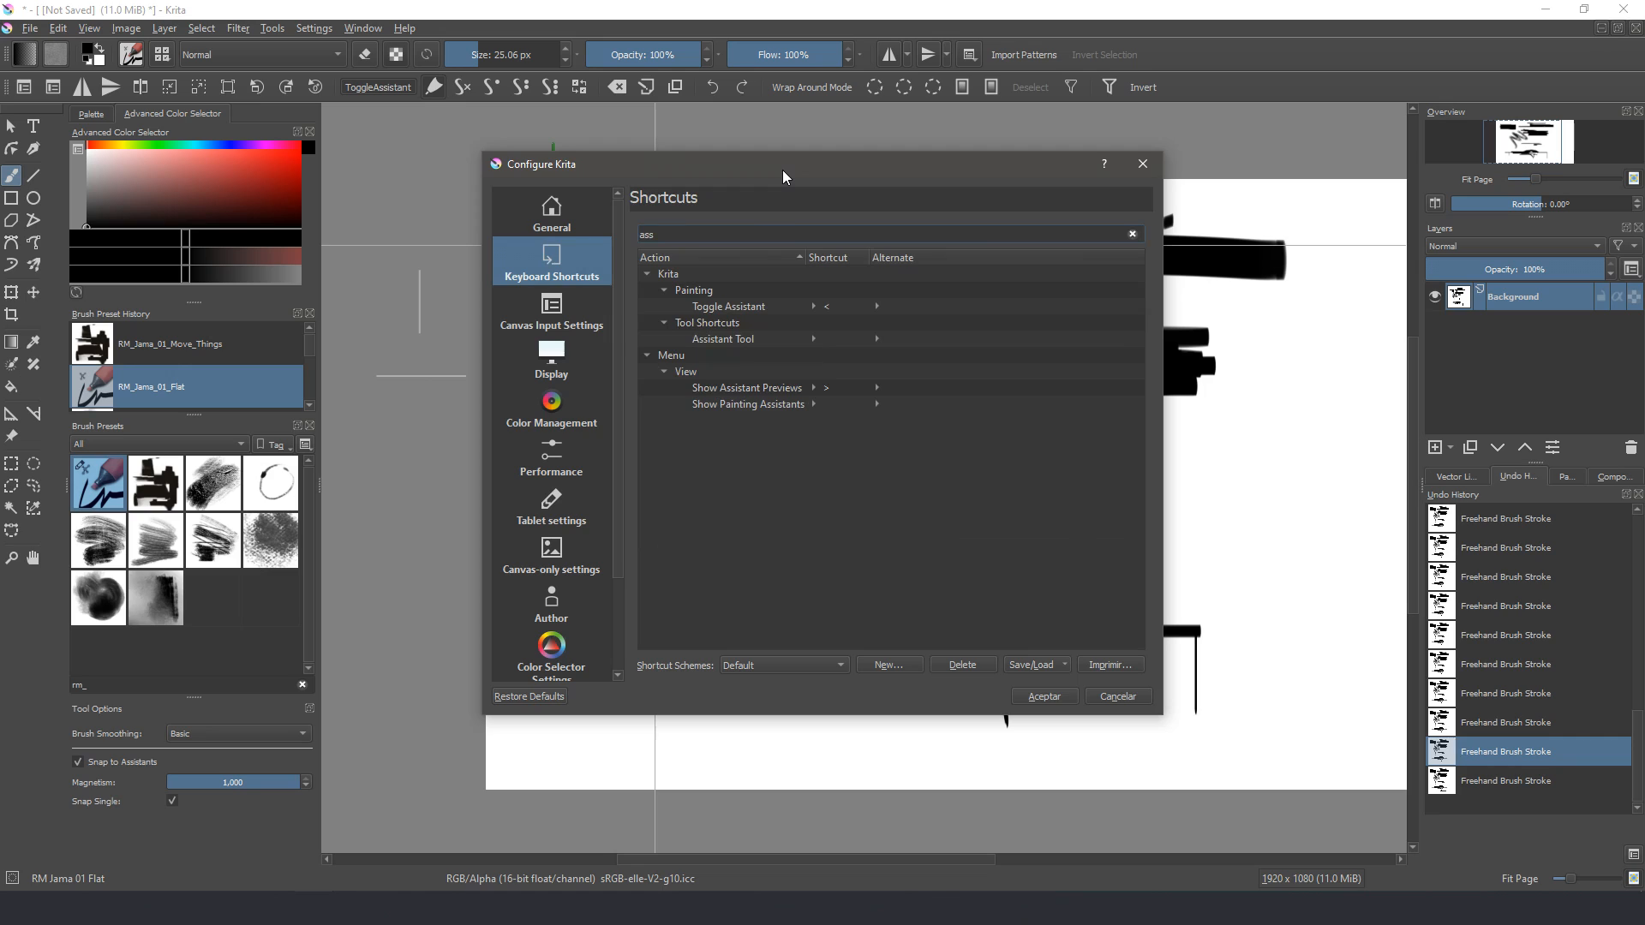
click(728, 306)
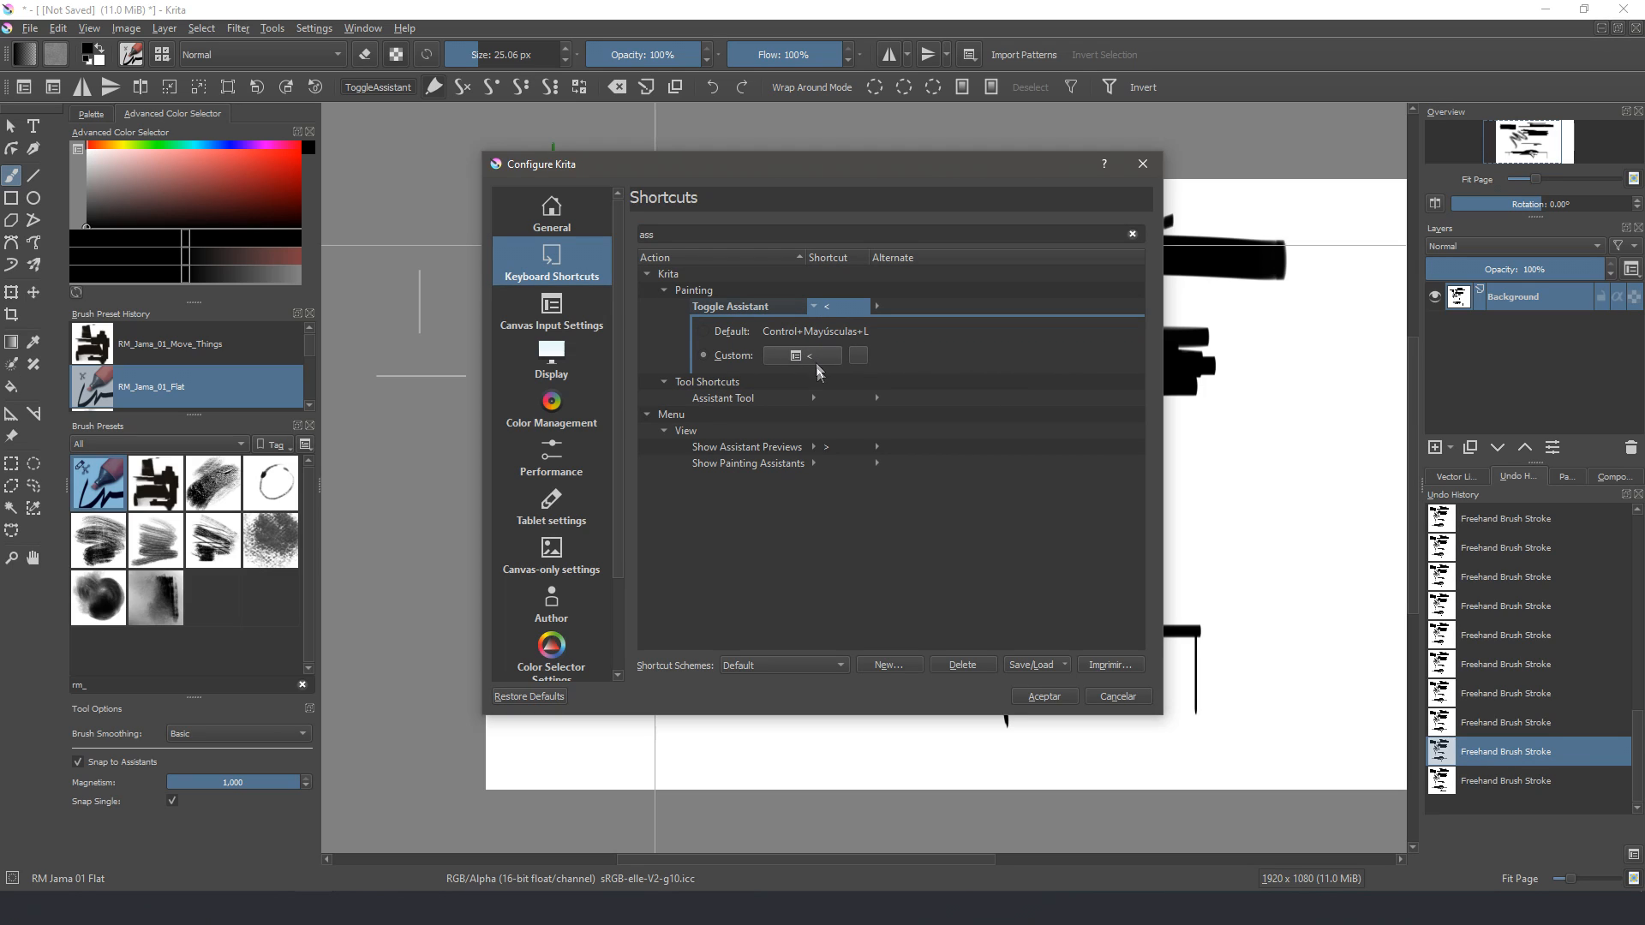
Step: Show the details of the Show Assistant Previews shortcut and close the settings
click(764, 447)
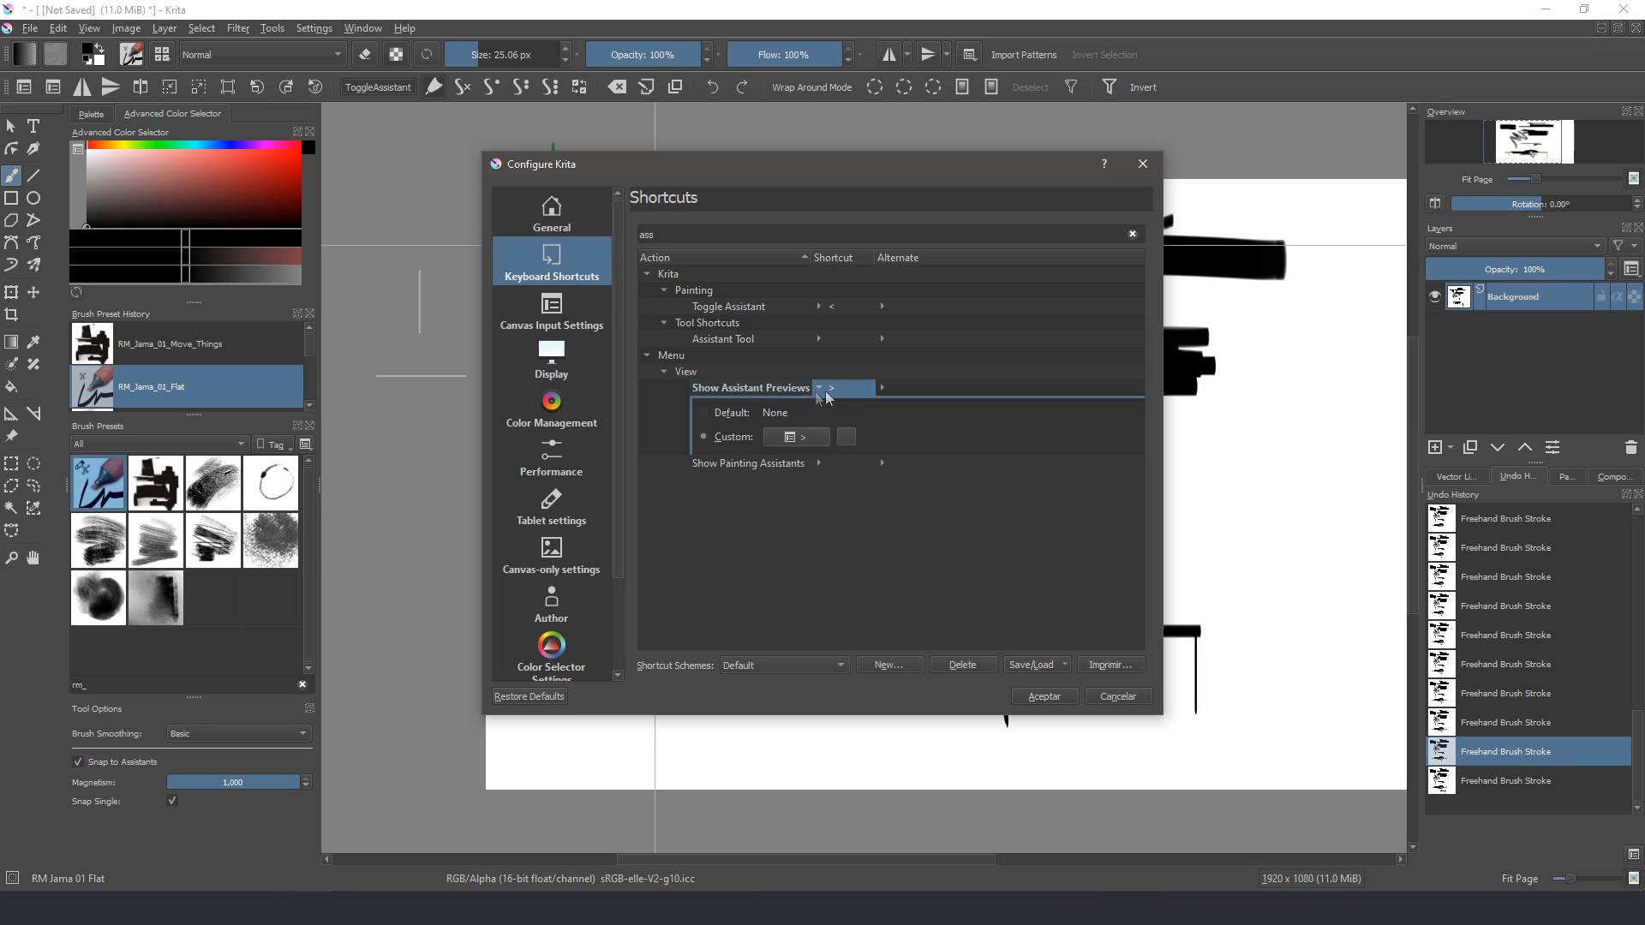
key(Return)
Step: Undo a short vertical test stroke and paint a cluster of snapped horizontal and vertical strokes left of the gray zigzag
drag(603, 573, 602, 518)
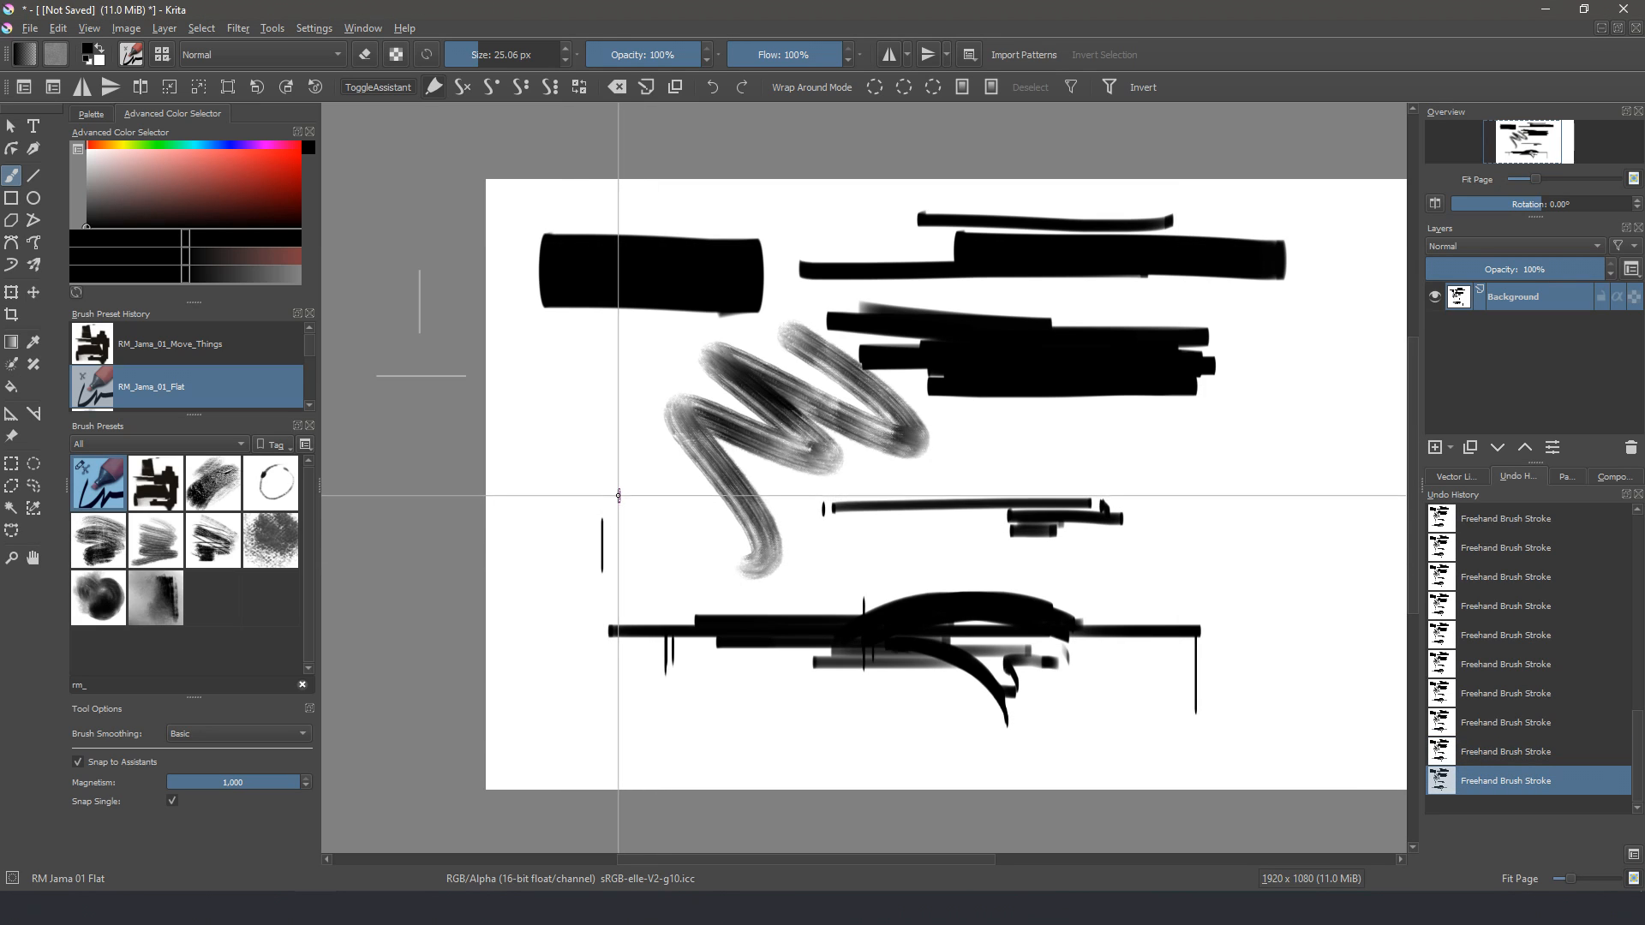
key(ctrl+z)
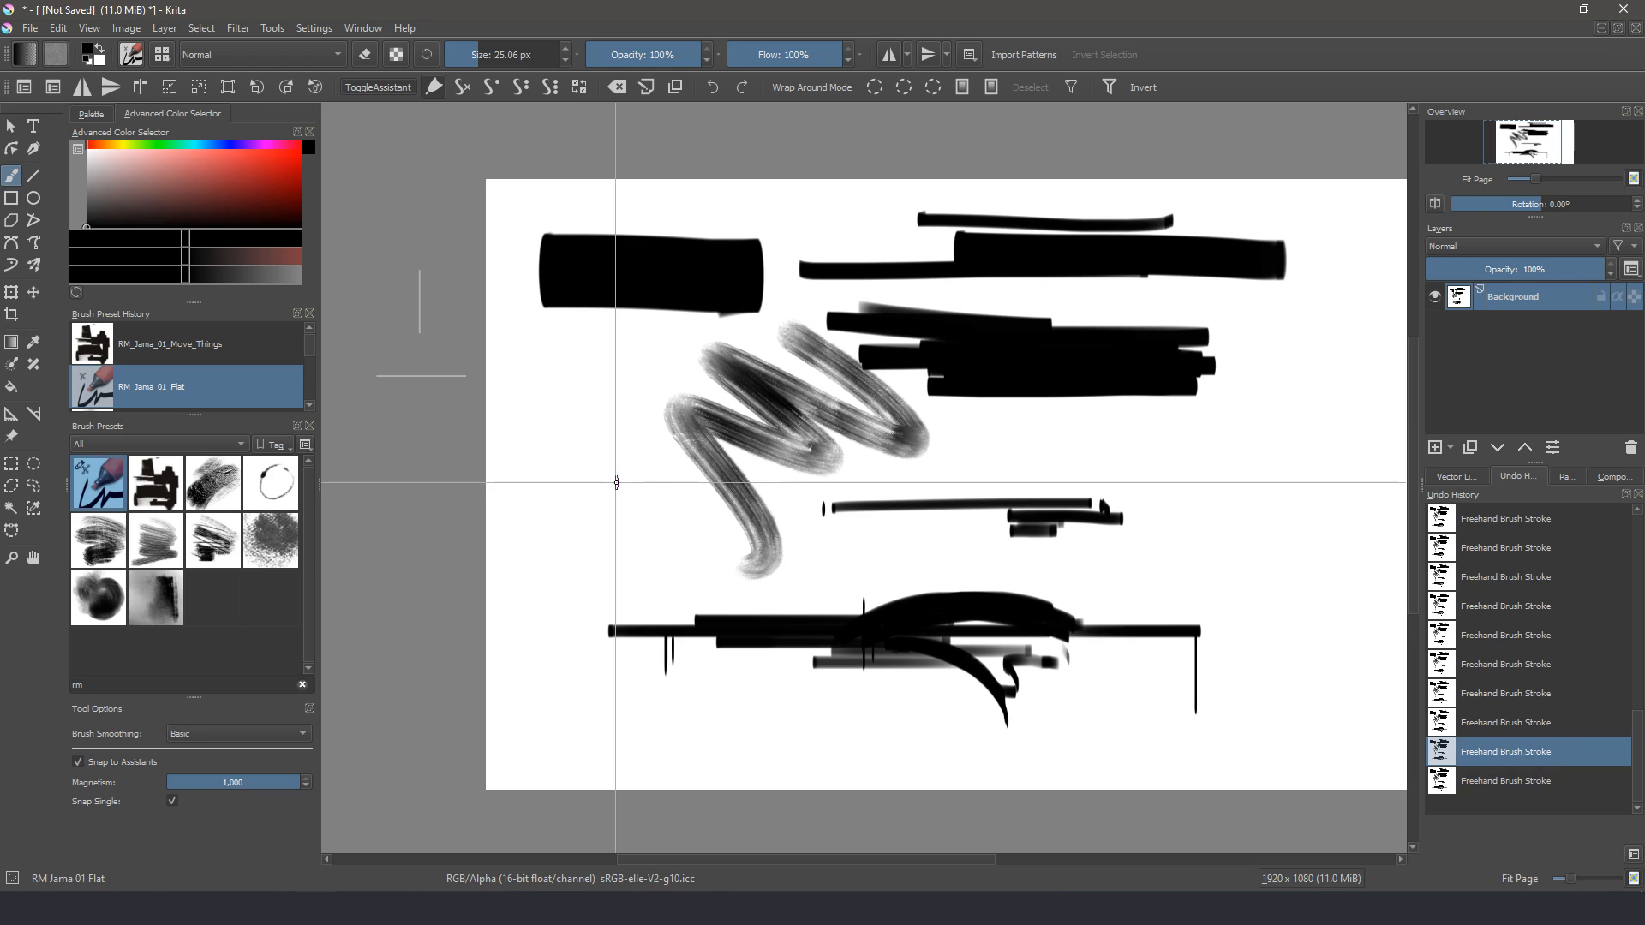
drag(848, 631, 614, 631)
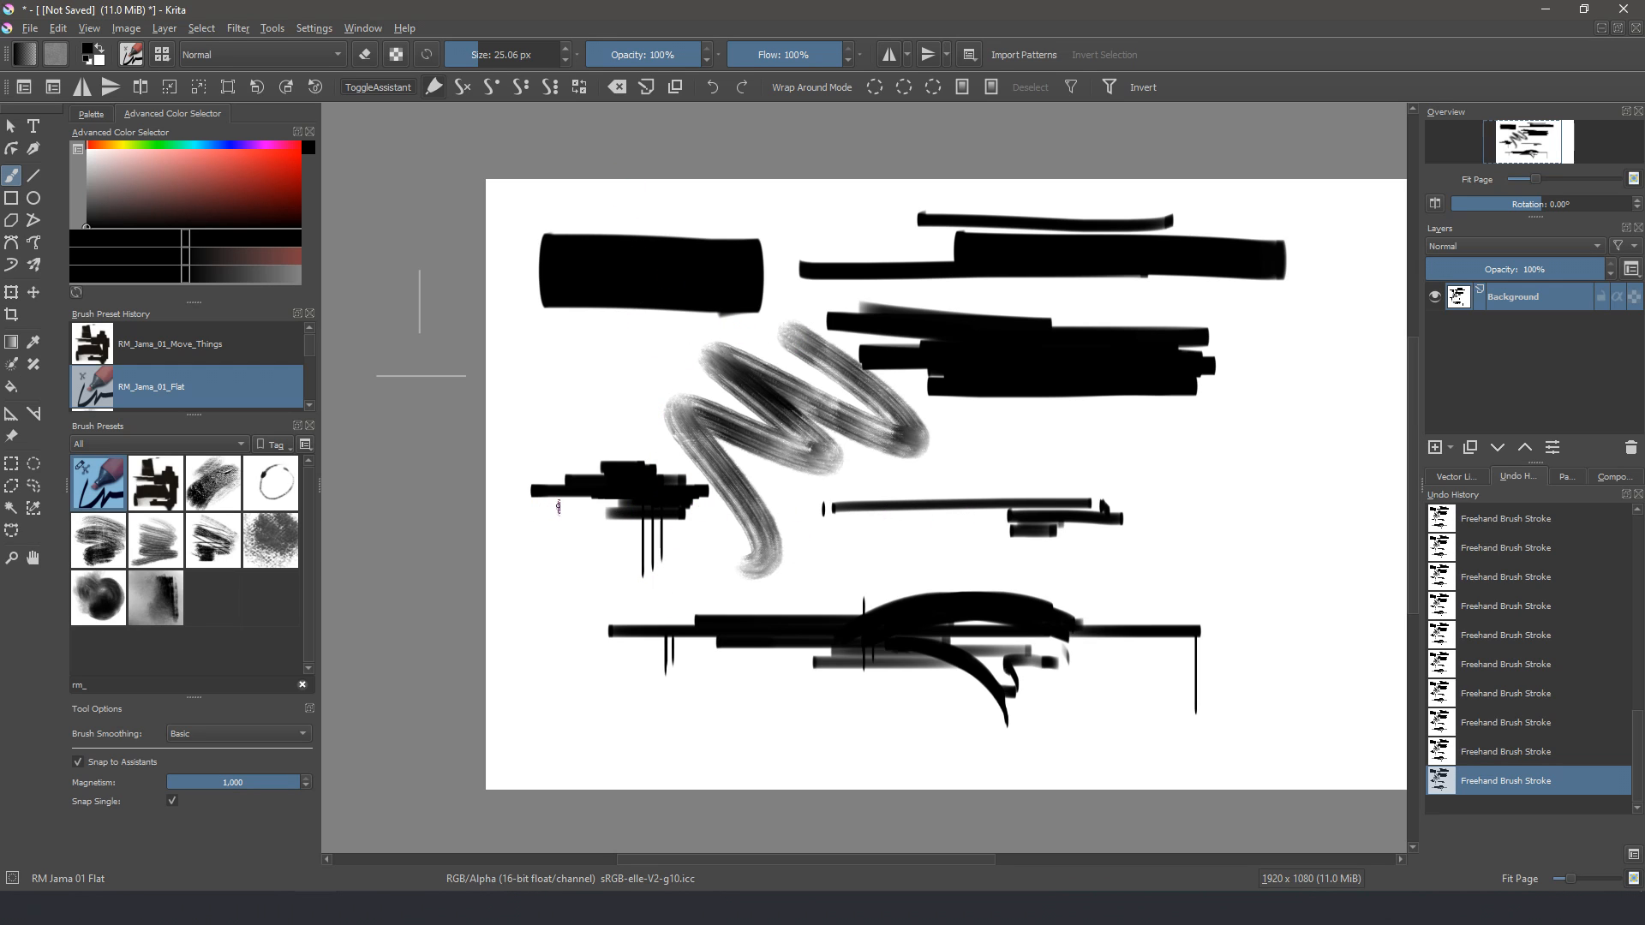
Step: Paint thick snapped horizontal bands over the lower lines with the brush enlarged to 76.01 px, adding free strokes below with Snap to Assistants off
scroll(557, 494, right, 3)
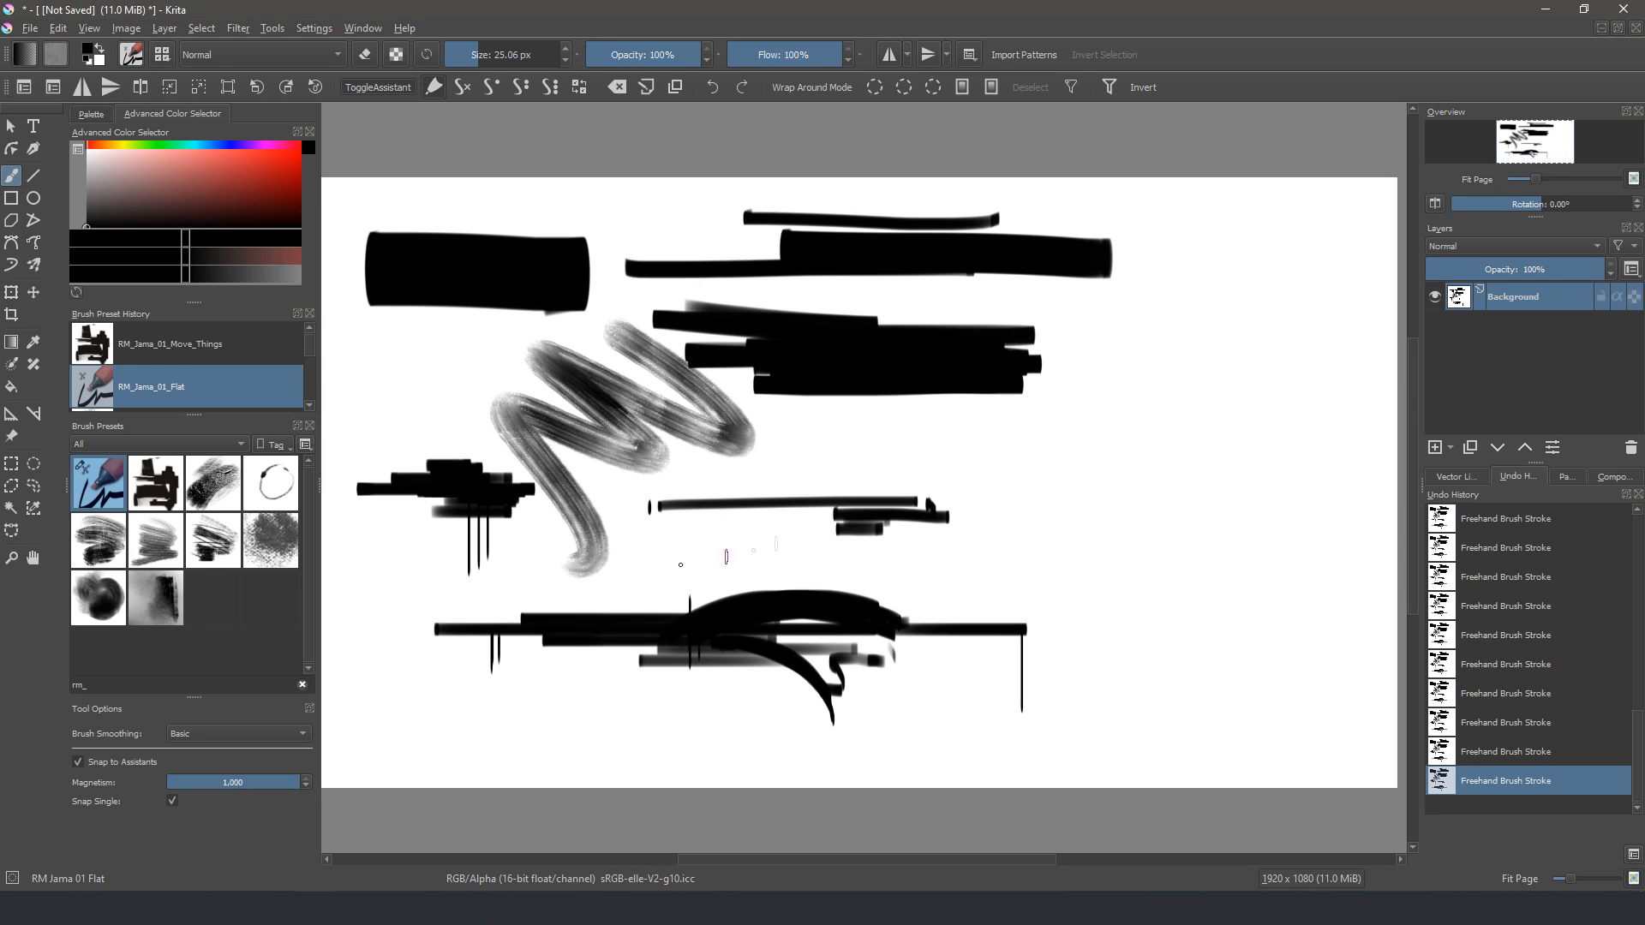
mouse_move(662, 573)
mouse_down()
mouse_move(977, 572)
mouse_move(891, 617)
mouse_move(666, 617)
mouse_up()
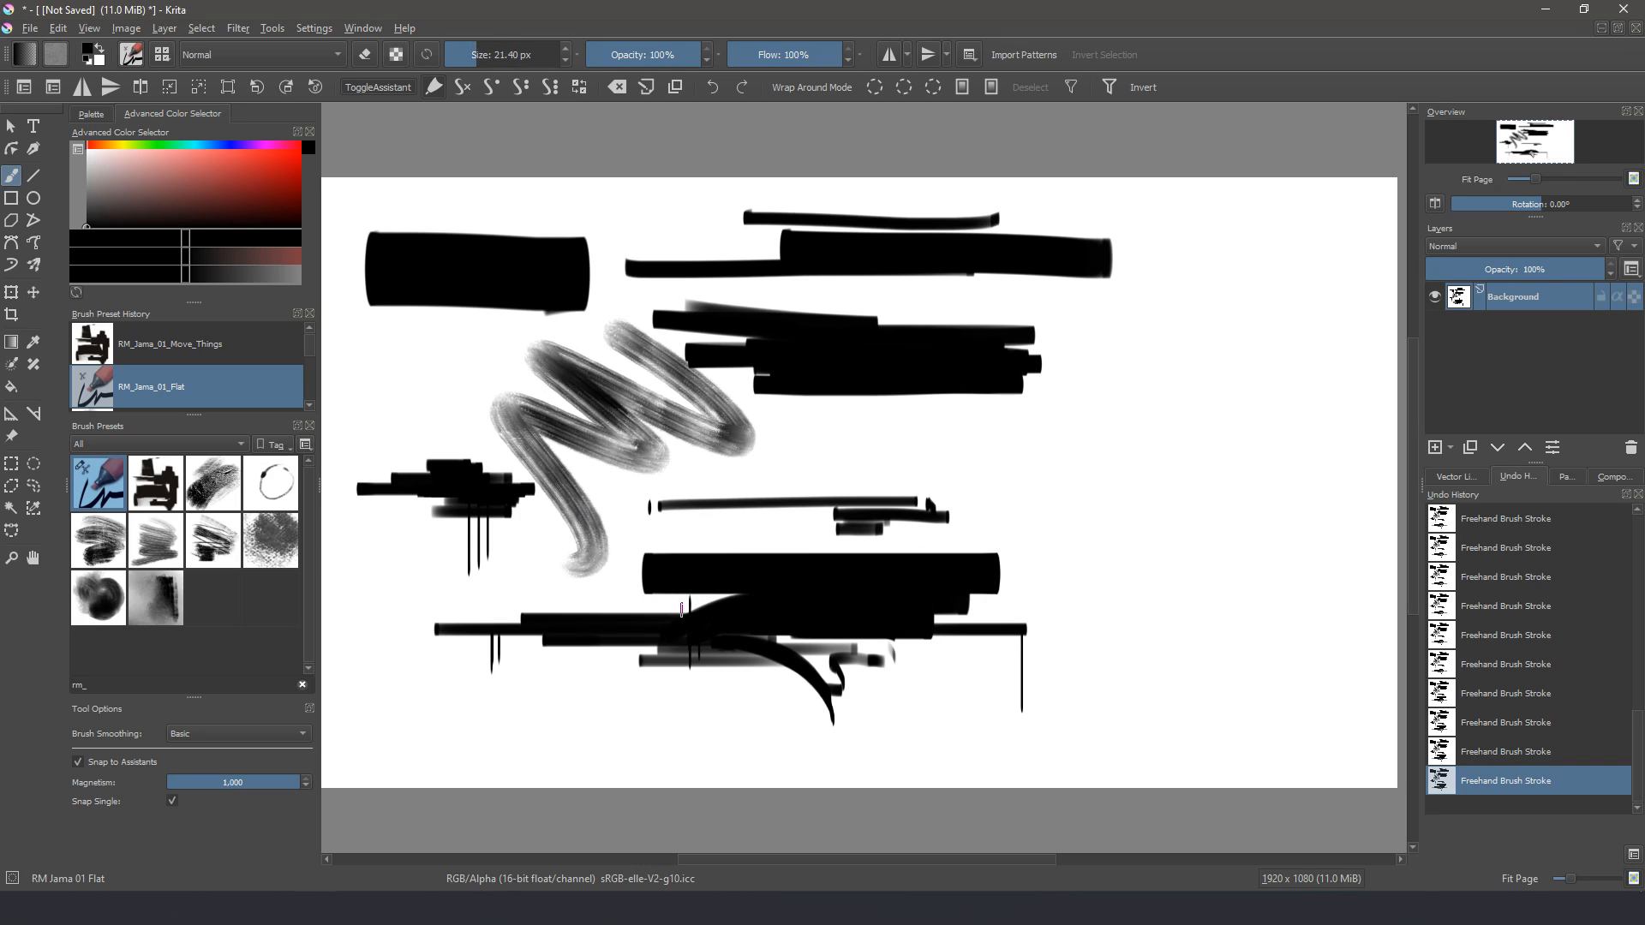
mouse_move(429, 607)
mouse_down()
mouse_move(572, 607)
mouse_move(556, 627)
mouse_move(385, 604)
mouse_move(600, 595)
mouse_up()
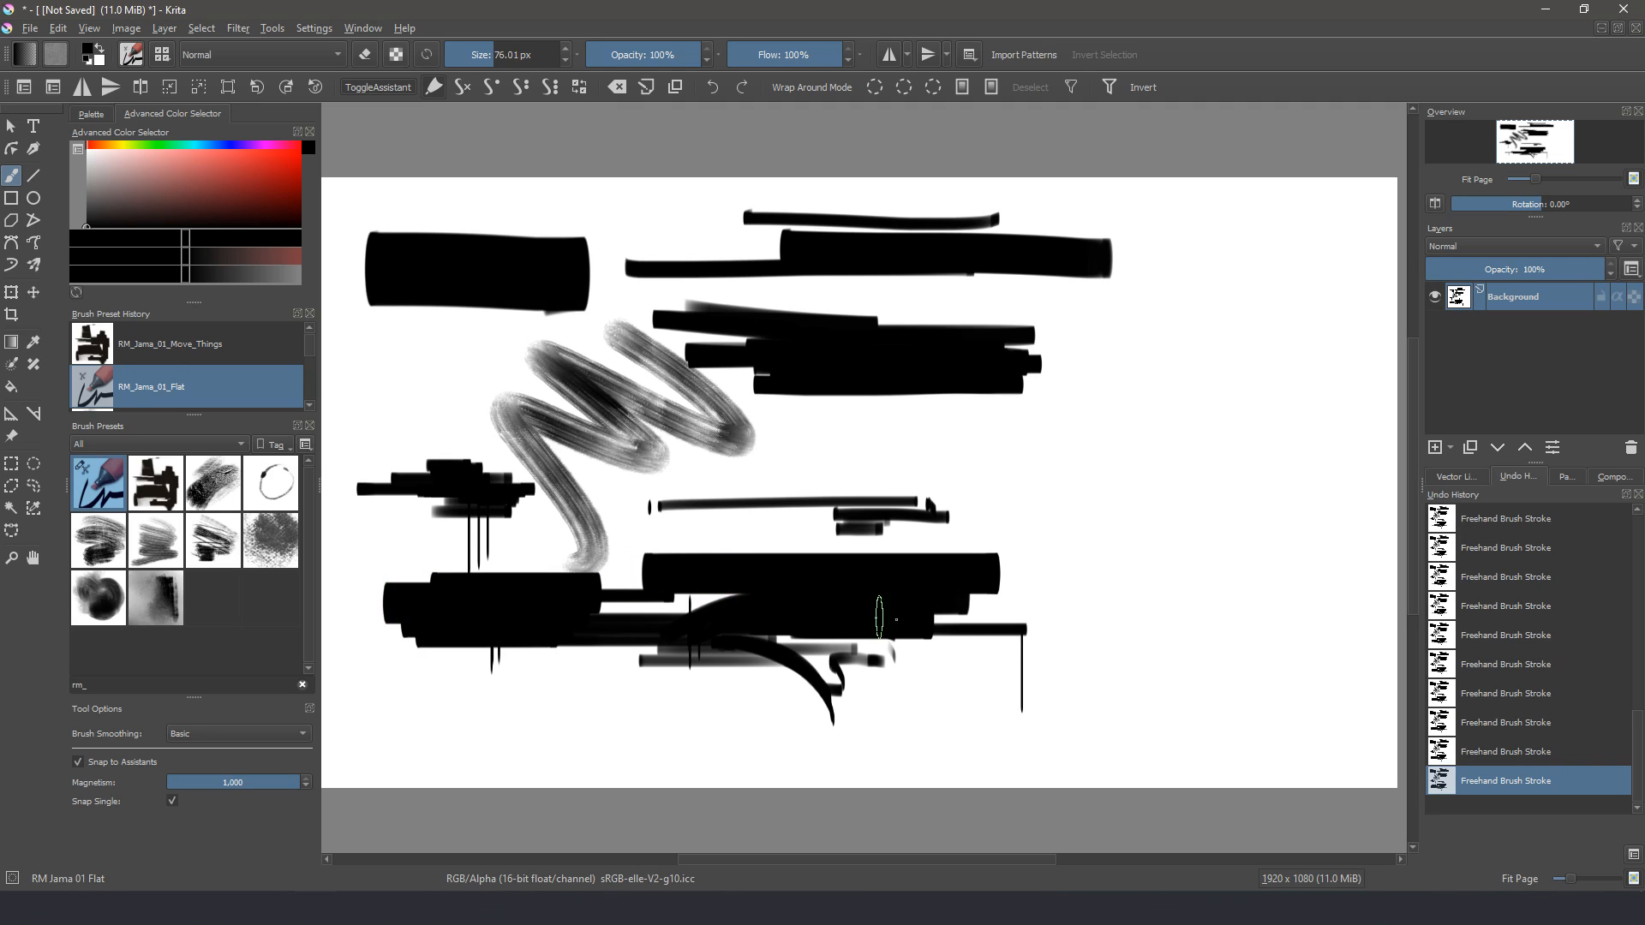
mouse_move(880, 616)
mouse_down()
mouse_move(1082, 617)
mouse_move(1125, 633)
mouse_move(1018, 634)
mouse_move(1147, 620)
mouse_move(1020, 585)
mouse_up()
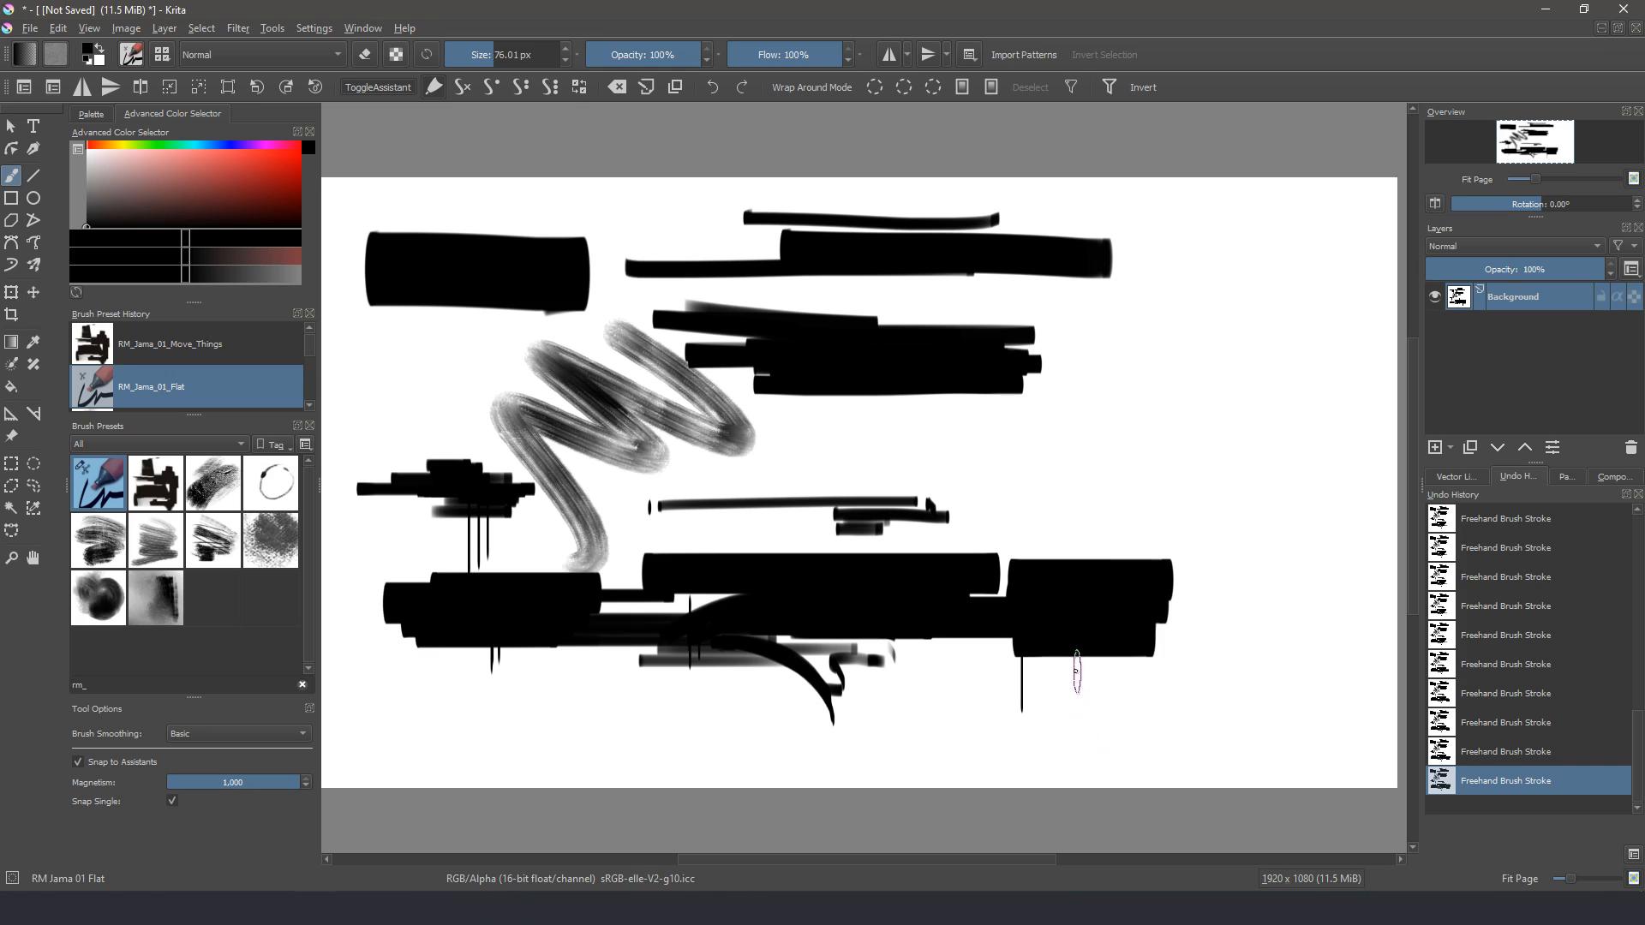
mouse_move(1141, 667)
mouse_down()
mouse_move(862, 660)
mouse_move(940, 738)
mouse_move(891, 690)
mouse_up()
key(ctrl+shift+l)
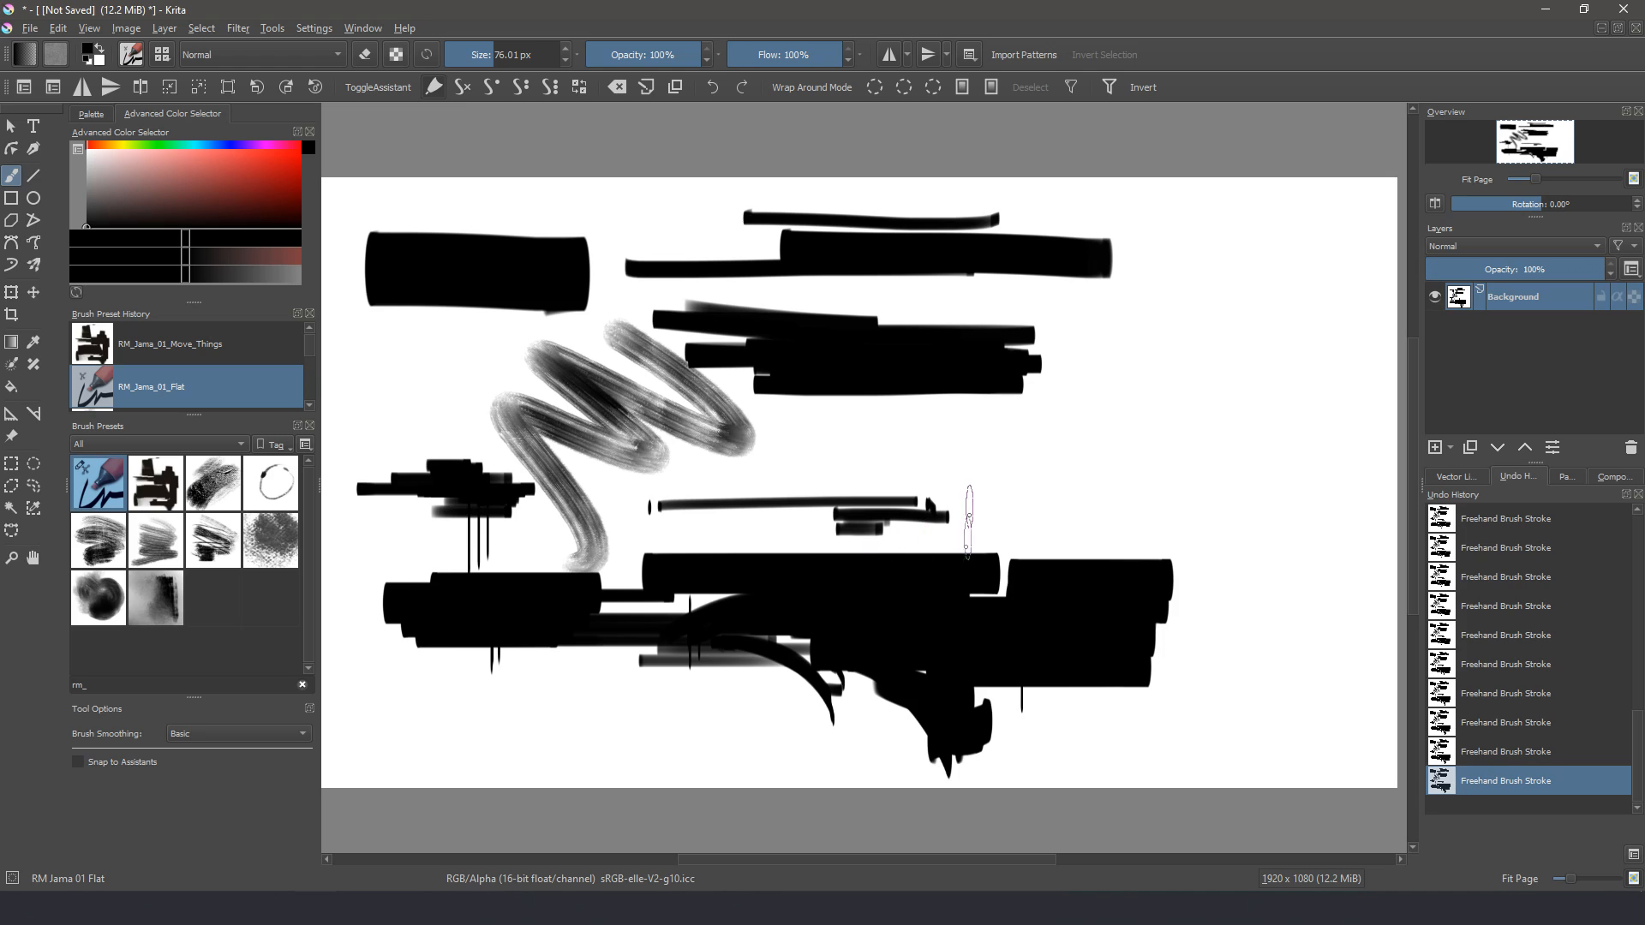
Step: Select the RM_Jama_01_Move_Things preset and push small blocks upward out of the upper edges of the lower black shape
click(165, 501)
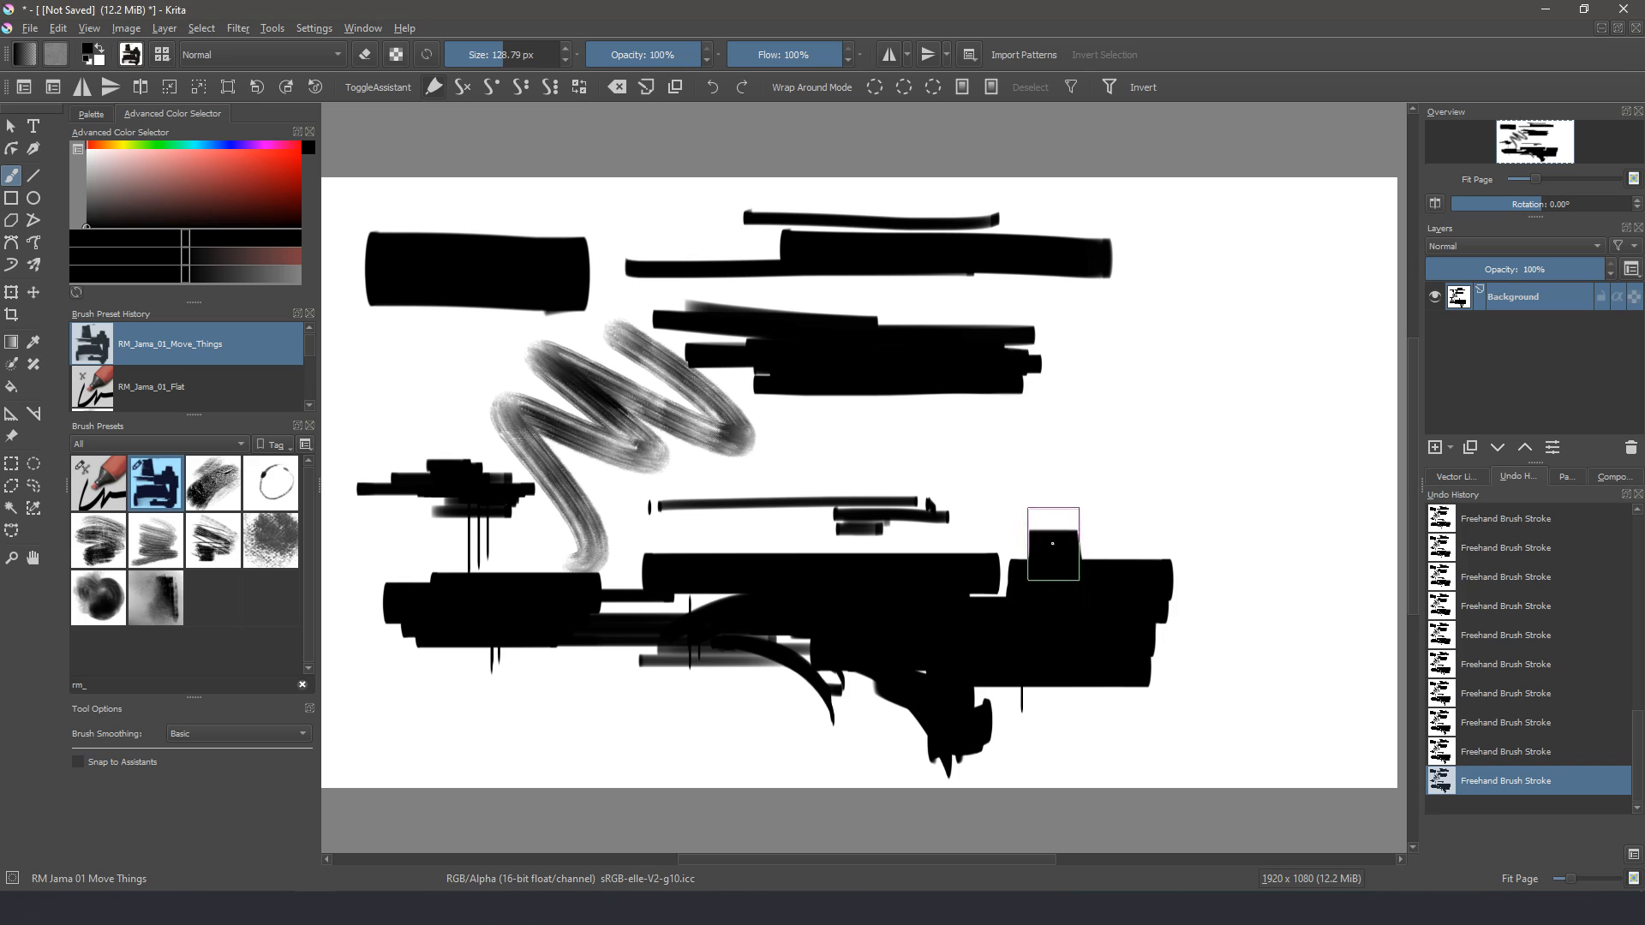
drag(925, 566, 903, 557)
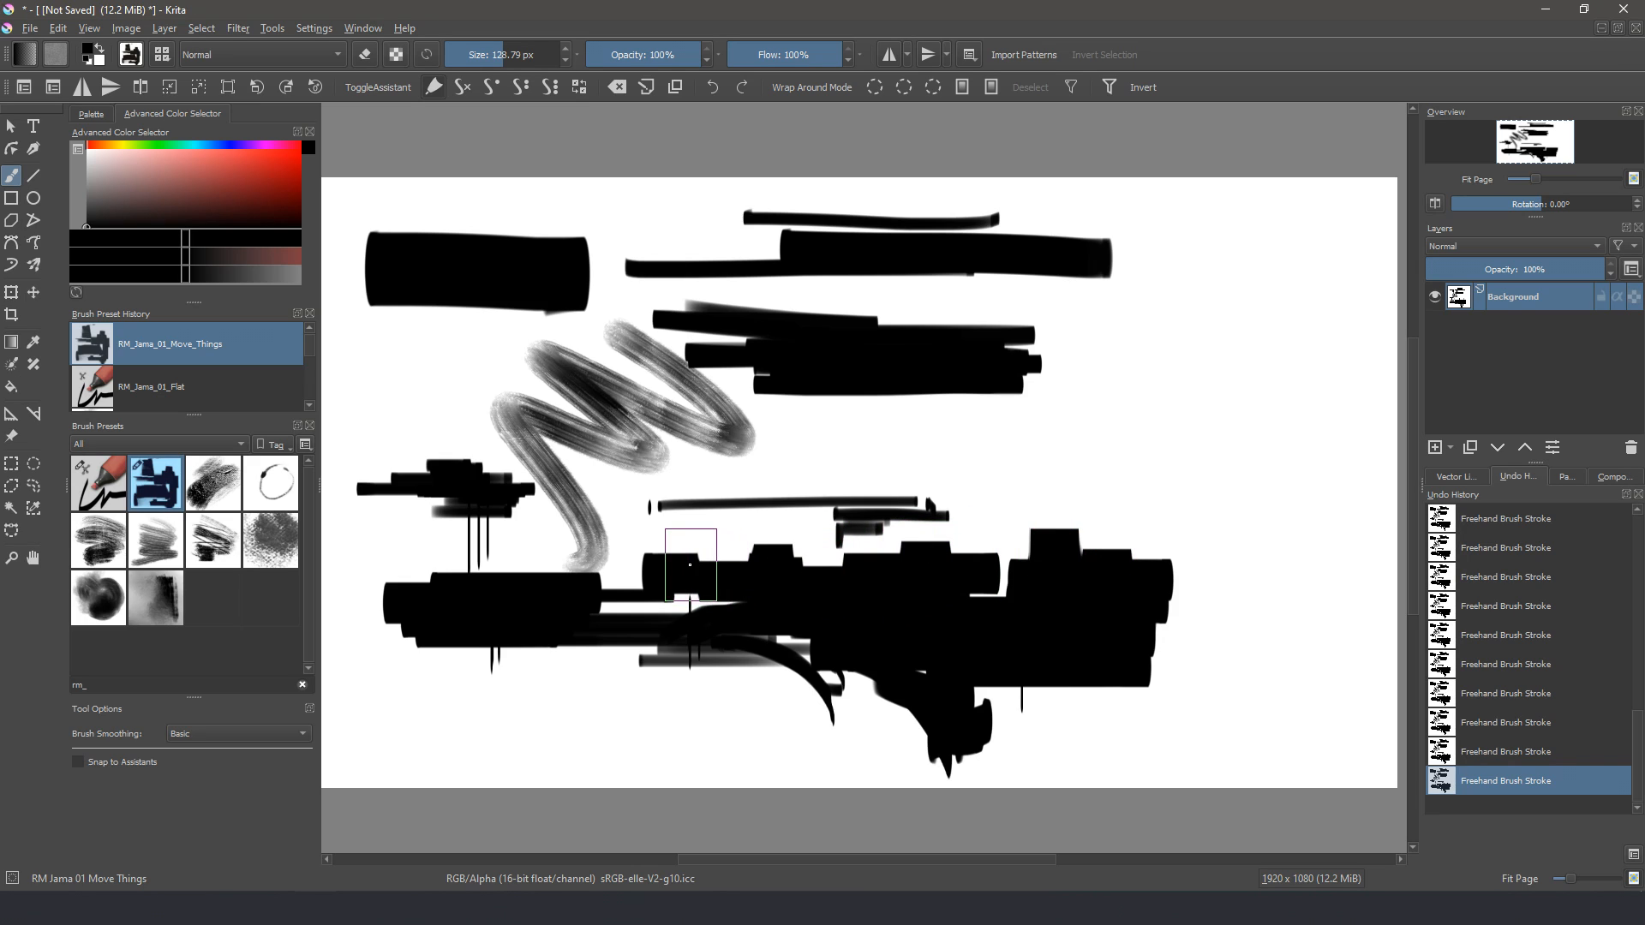
drag(541, 587, 590, 577)
drag(483, 591, 487, 589)
Step: Enlarge the brush to 434.21 px and try shifting the black shape sideways at its right end, undoing the strokes
mouse_move(1056, 633)
shift+mouse_down()
mouse_move(1085, 596)
mouse_move(1079, 610)
mouse_move(1173, 618)
mouse_move(1081, 621)
mouse_move(1236, 631)
shift+mouse_up()
key(ctrl+z)
drag(1033, 611, 1166, 614)
key(ctrl+z)
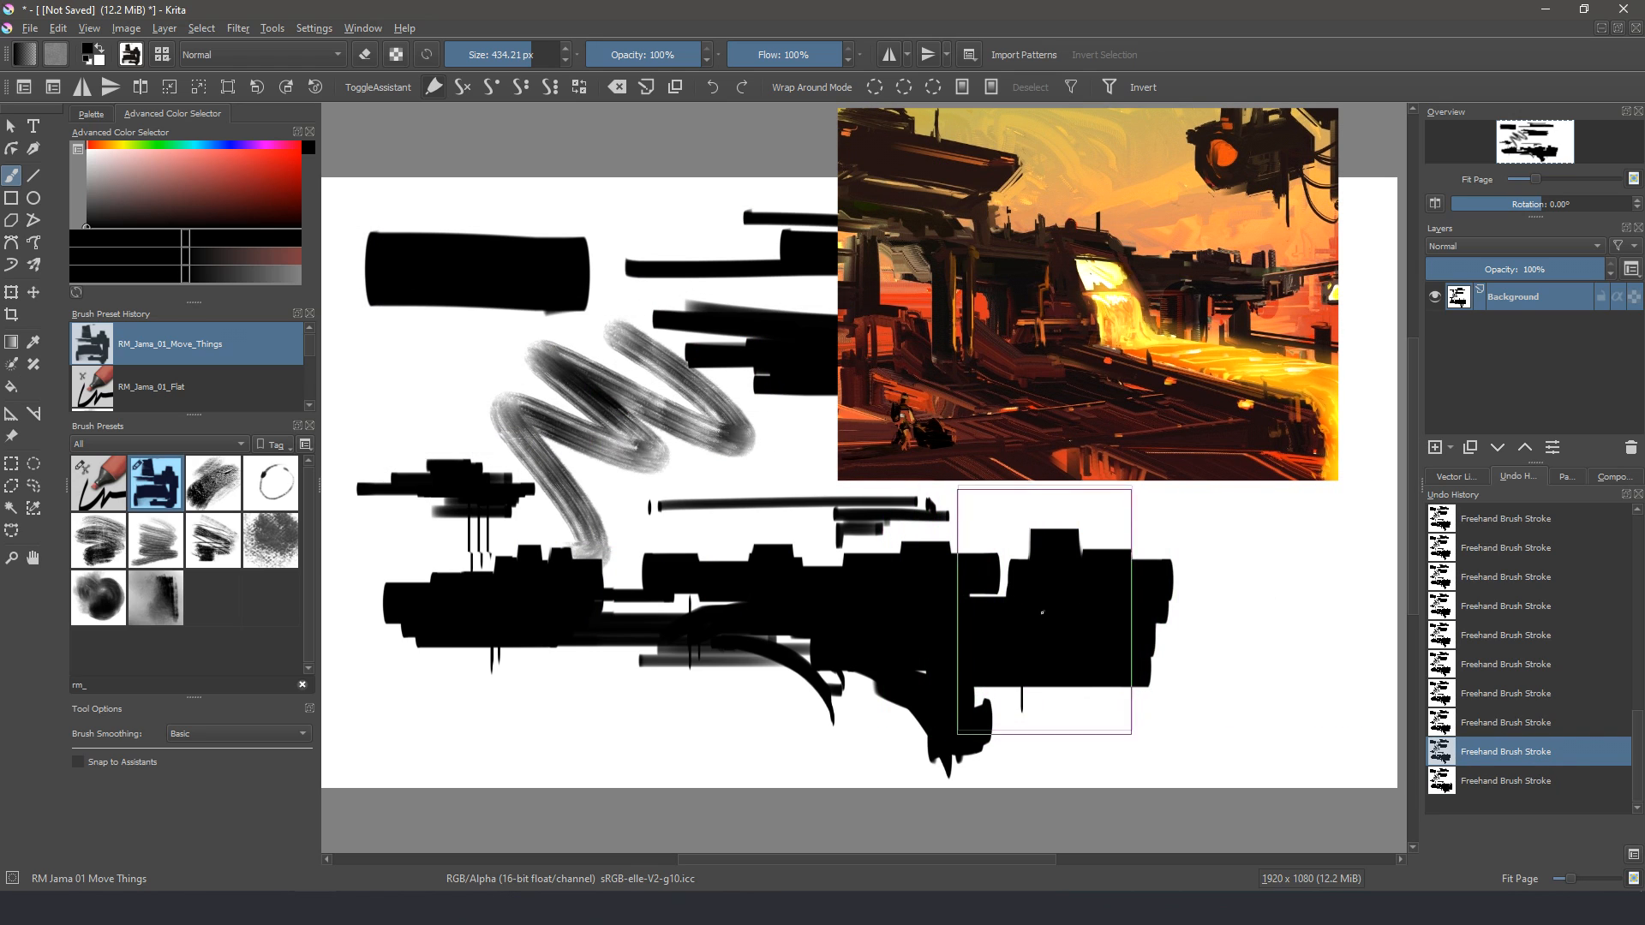
Step: Shift the right end of the black shape to the right by drawing a horizontal line with the Line tool
key(v)
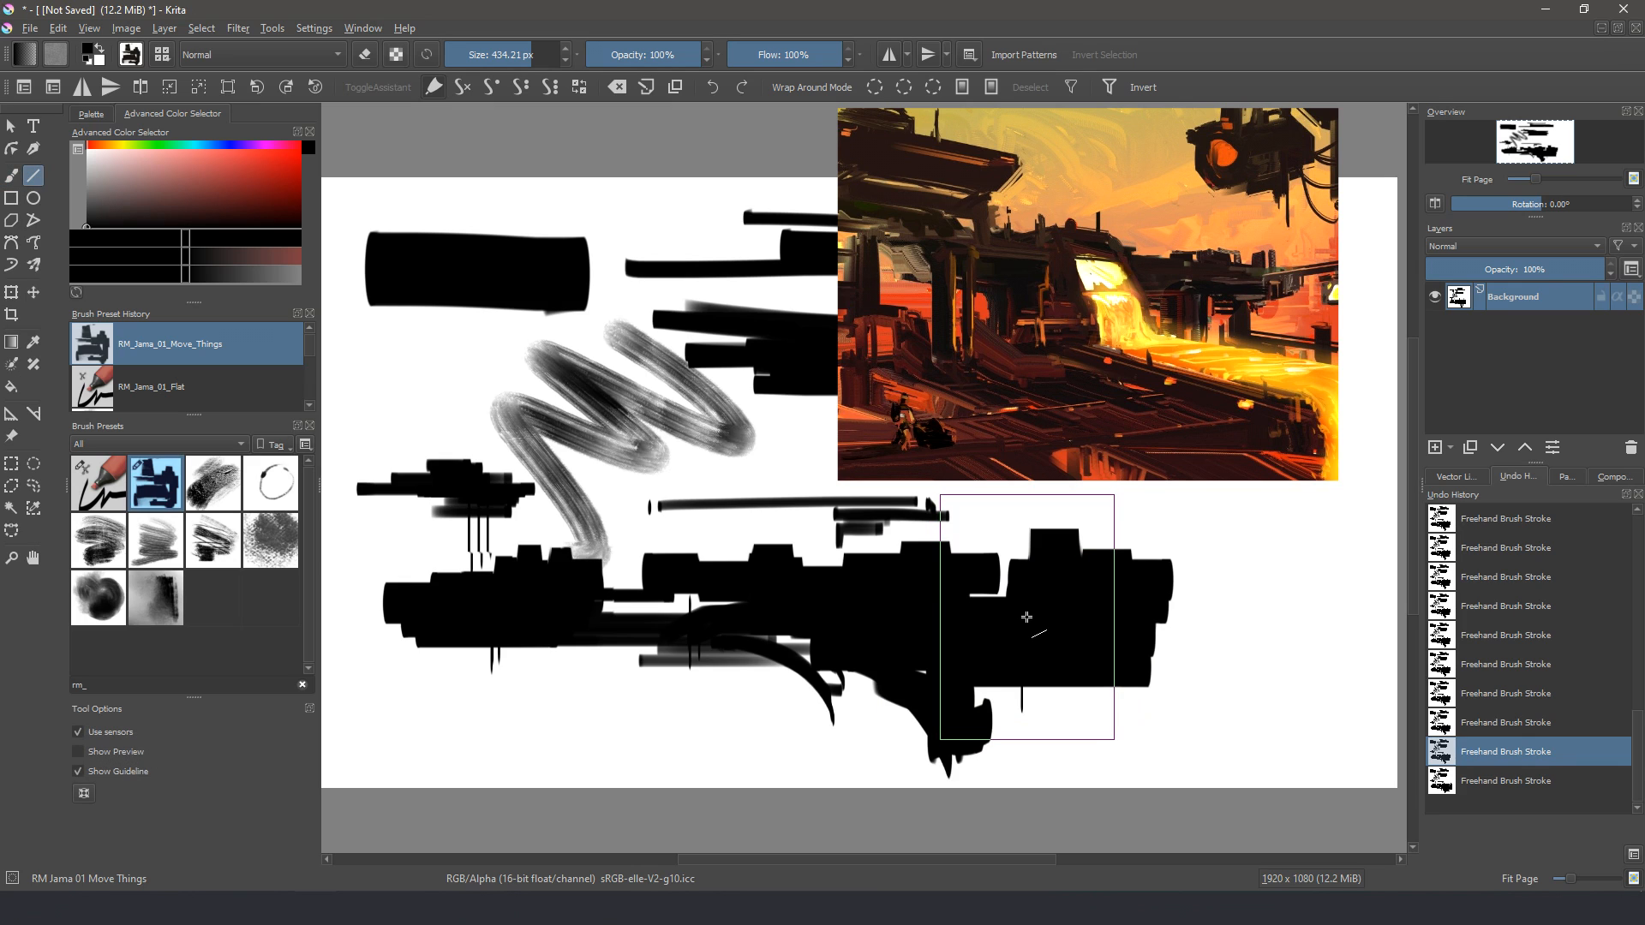
key(b)
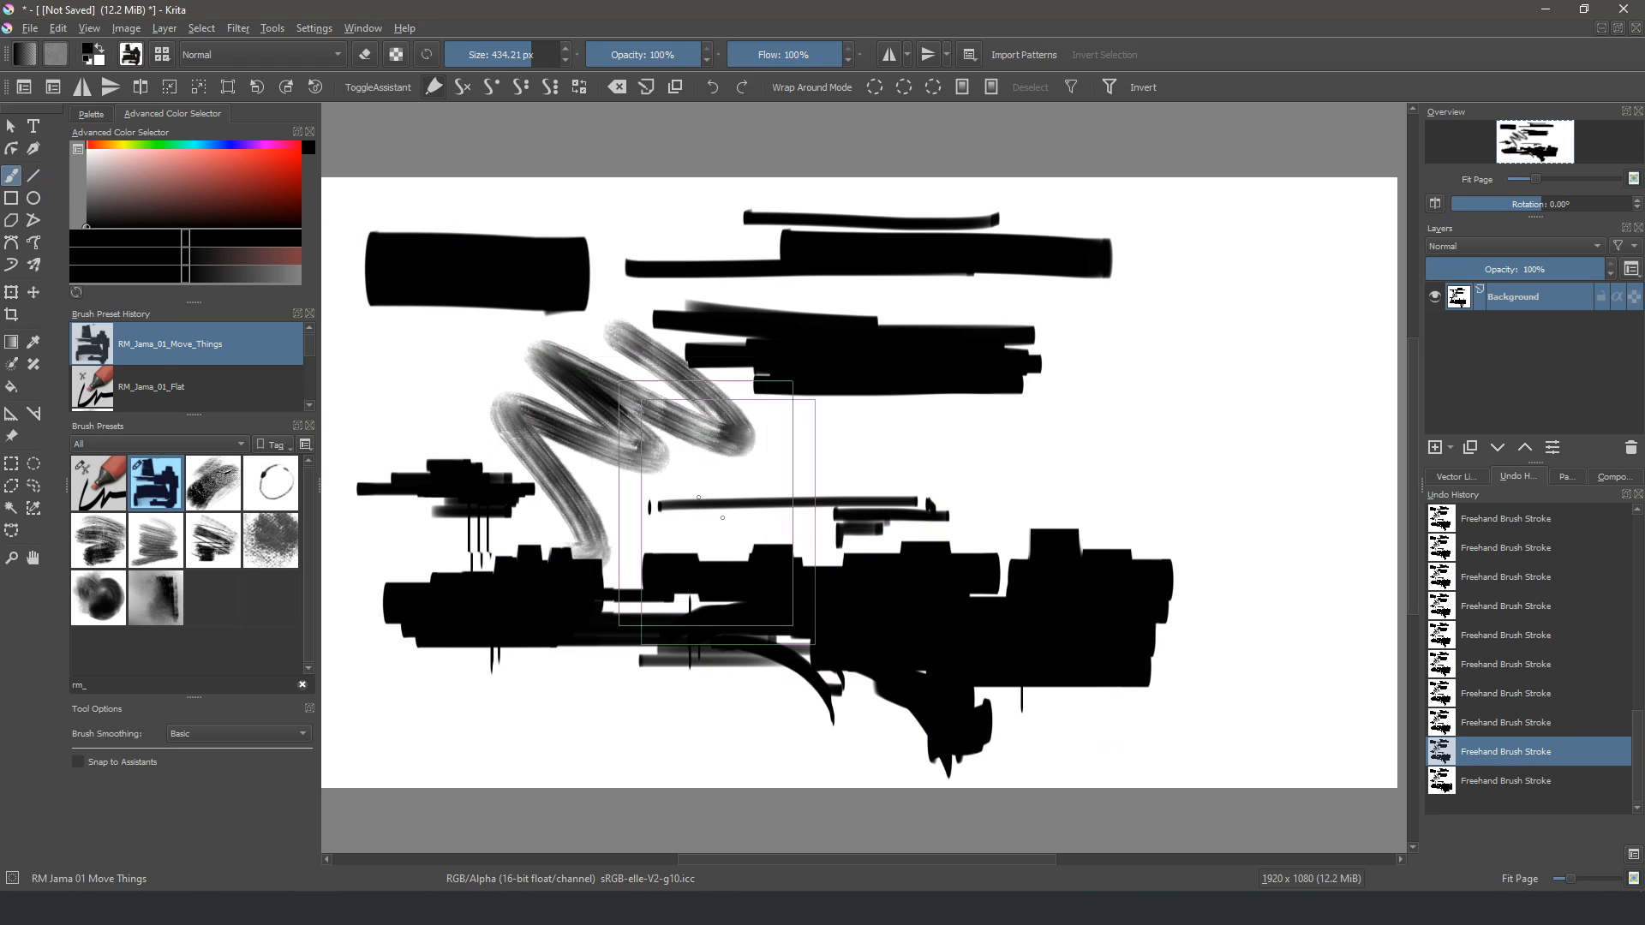
key(v)
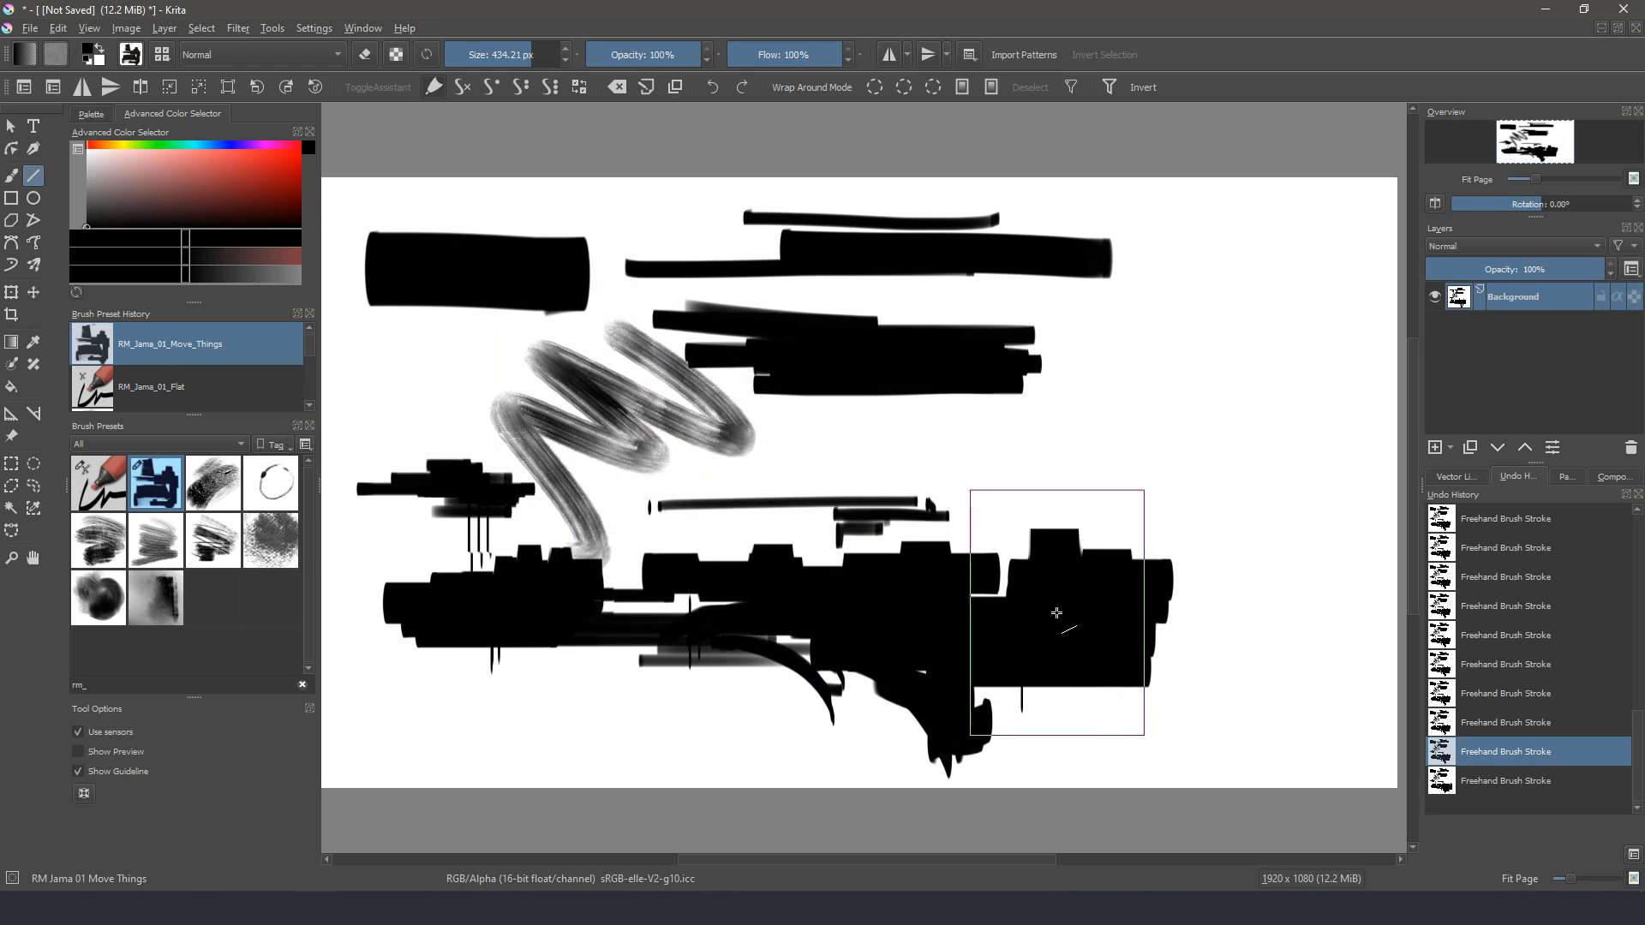
drag(1059, 612, 1289, 613)
key(b)
Step: Try to pull a block of the black shape upward with a vertical line and undo it
key(v)
drag(1100, 581, 1099, 497)
key(b)
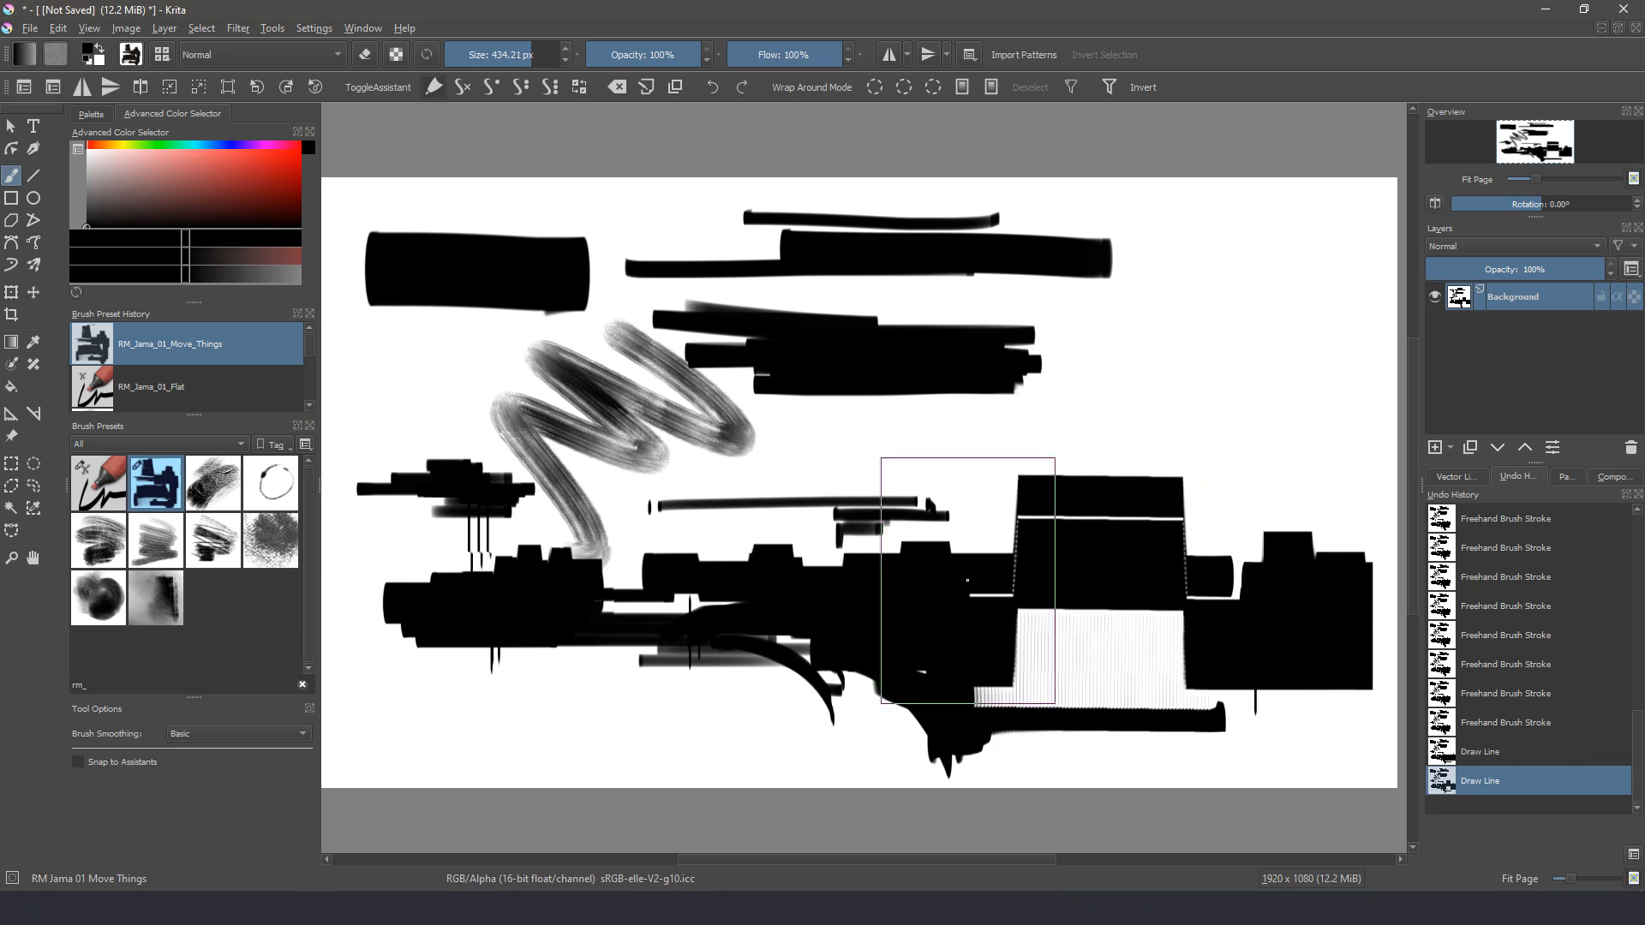
key(ctrl+z)
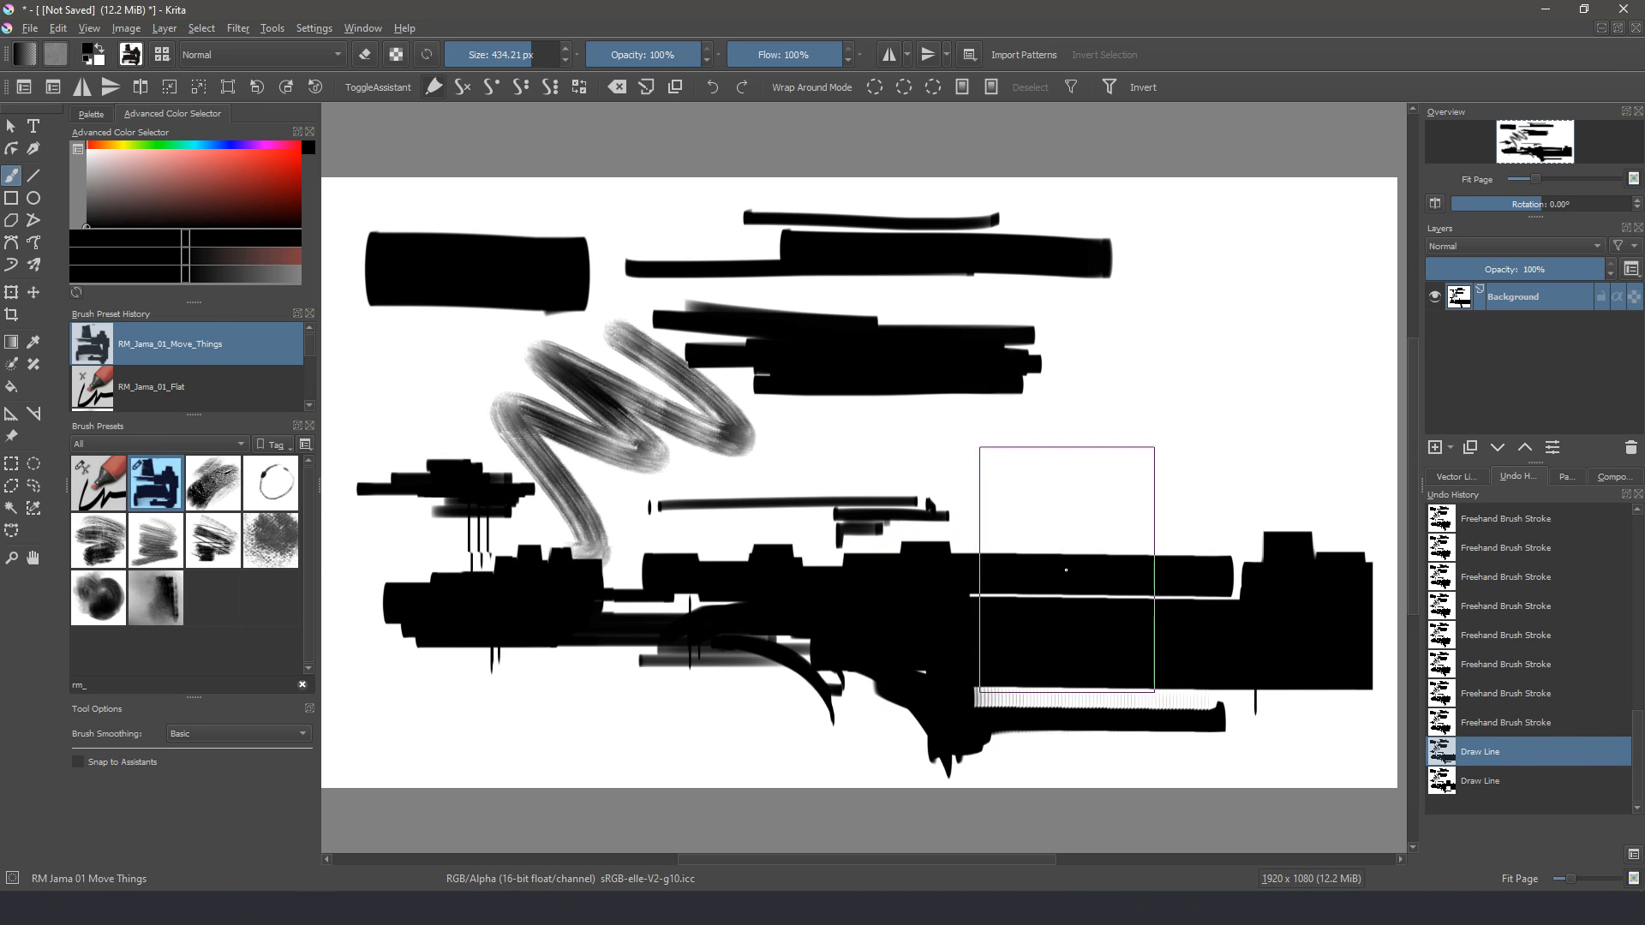
Step: Smear the black shape diagonally upward to both sides with lines drawn using the Line tool
key(v)
mouse_move(1024, 562)
mouse_down()
mouse_move(1152, 471)
mouse_move(1202, 536)
mouse_move(1199, 518)
mouse_up()
drag(977, 572, 860, 536)
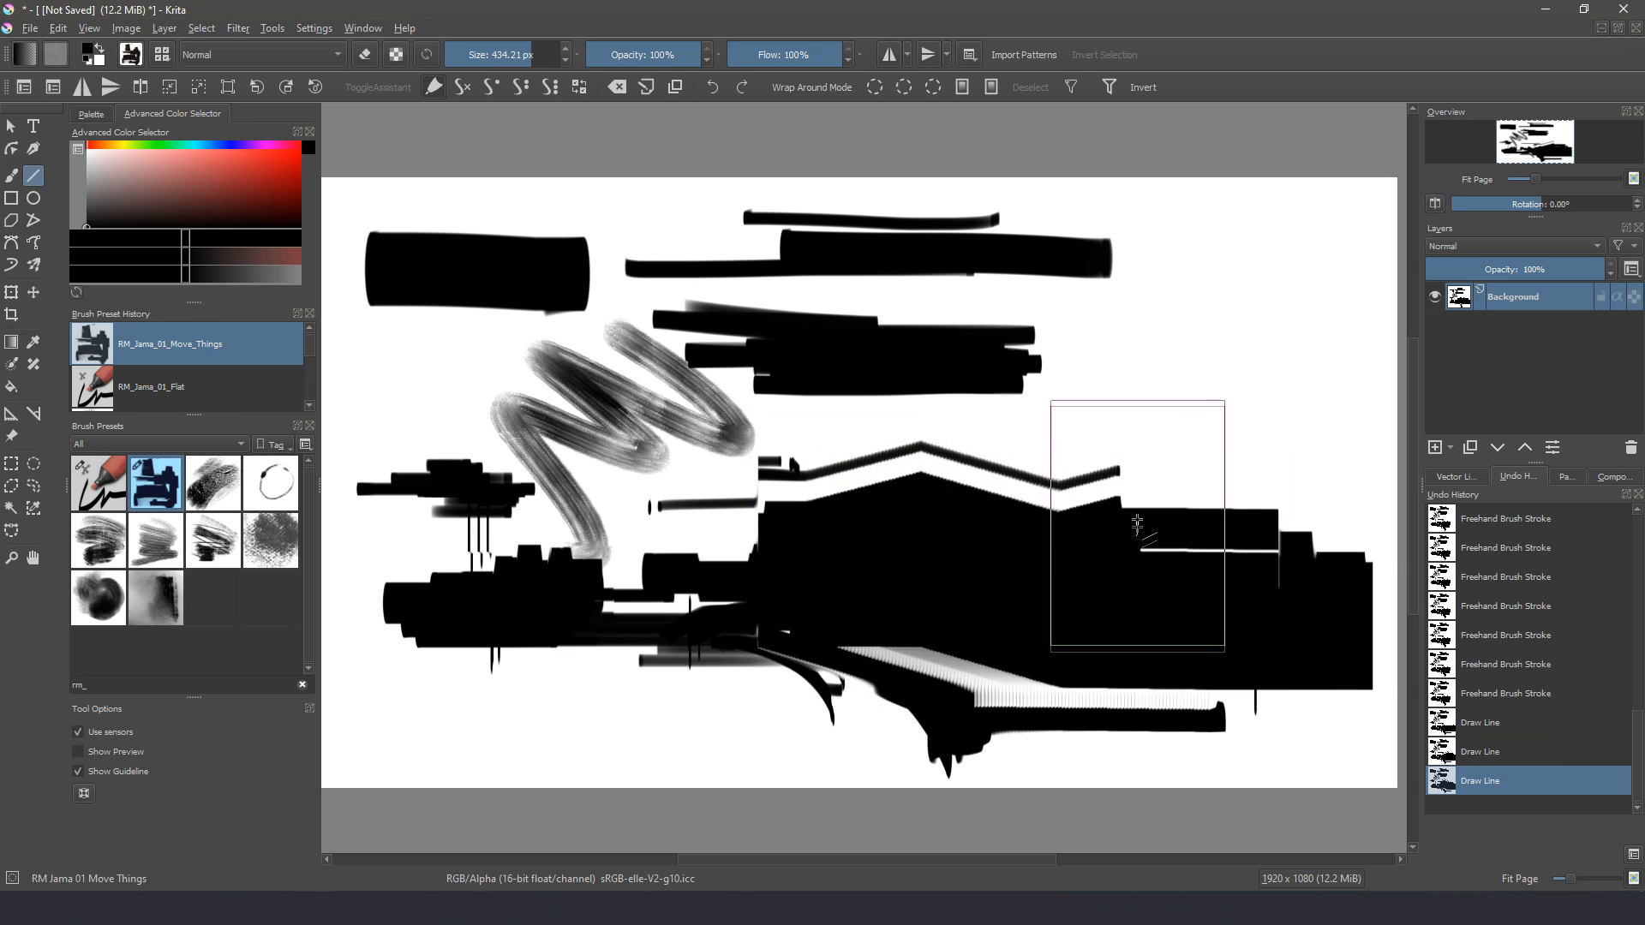
Step: Raise a tower from the right part of the black shape with an upward line and an upward freehand stroke
drag(1137, 524, 1136, 461)
key(b)
drag(1154, 533, 1158, 427)
Step: Drag the black mass far to the left with a long horizontal line and return to the Freehand Brush
key(v)
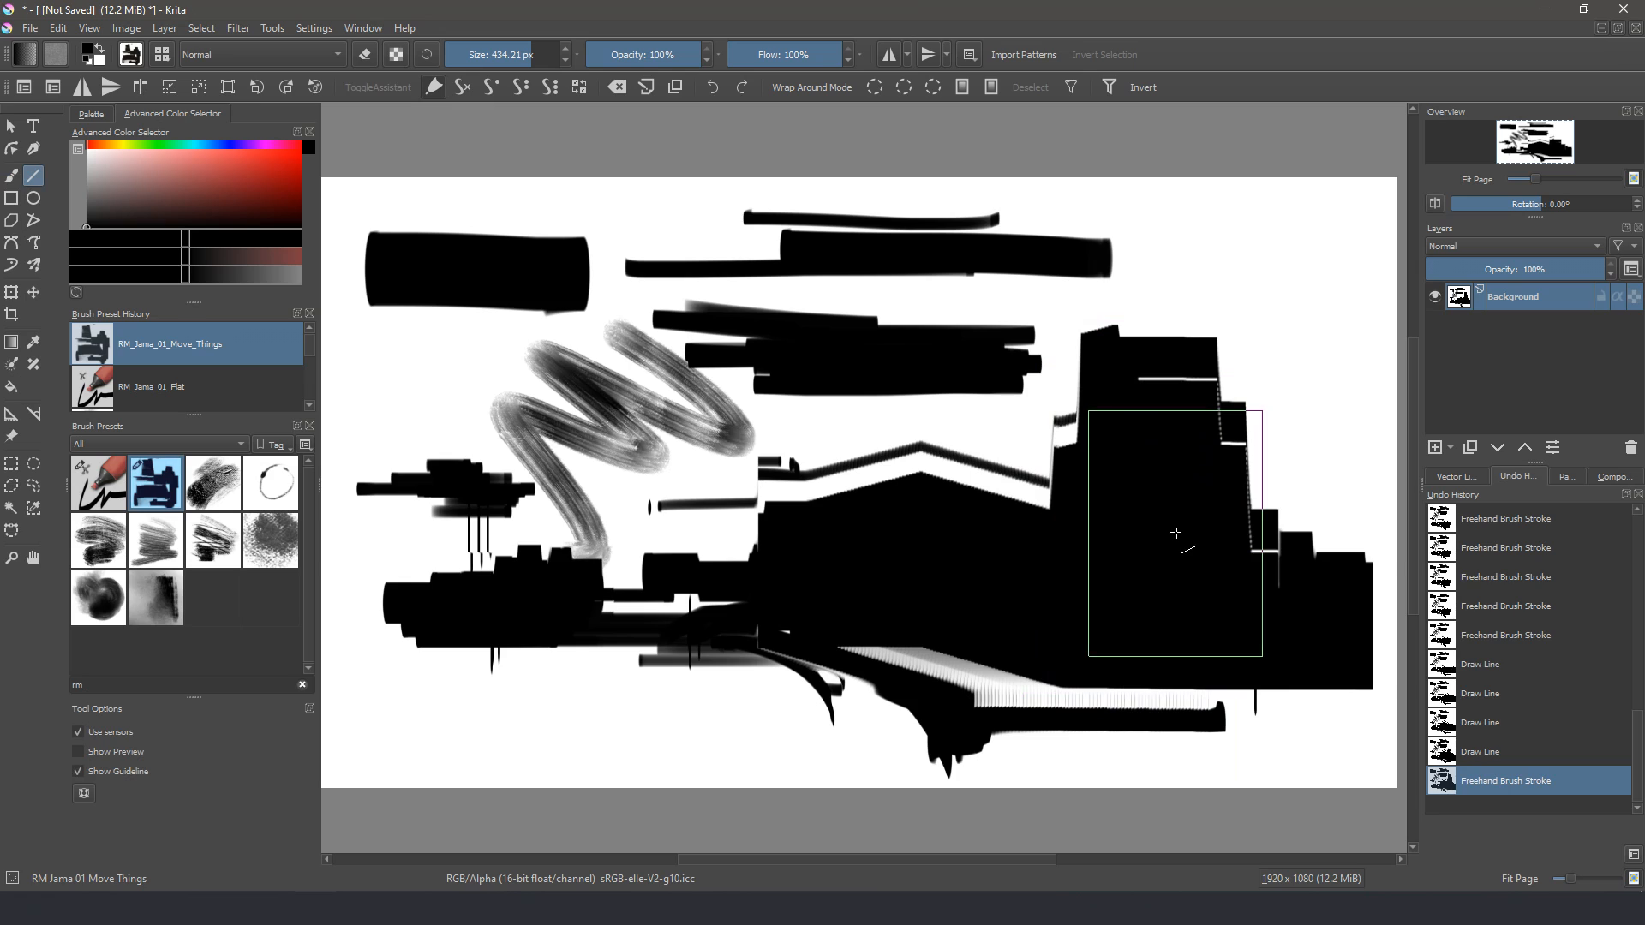
mouse_move(1185, 528)
mouse_down()
mouse_move(1258, 428)
mouse_move(1317, 386)
mouse_move(1172, 331)
mouse_move(1094, 368)
mouse_move(1024, 488)
mouse_move(985, 497)
mouse_move(940, 459)
mouse_move(985, 360)
mouse_move(1075, 333)
mouse_move(930, 519)
mouse_move(536, 549)
mouse_up()
key(b)
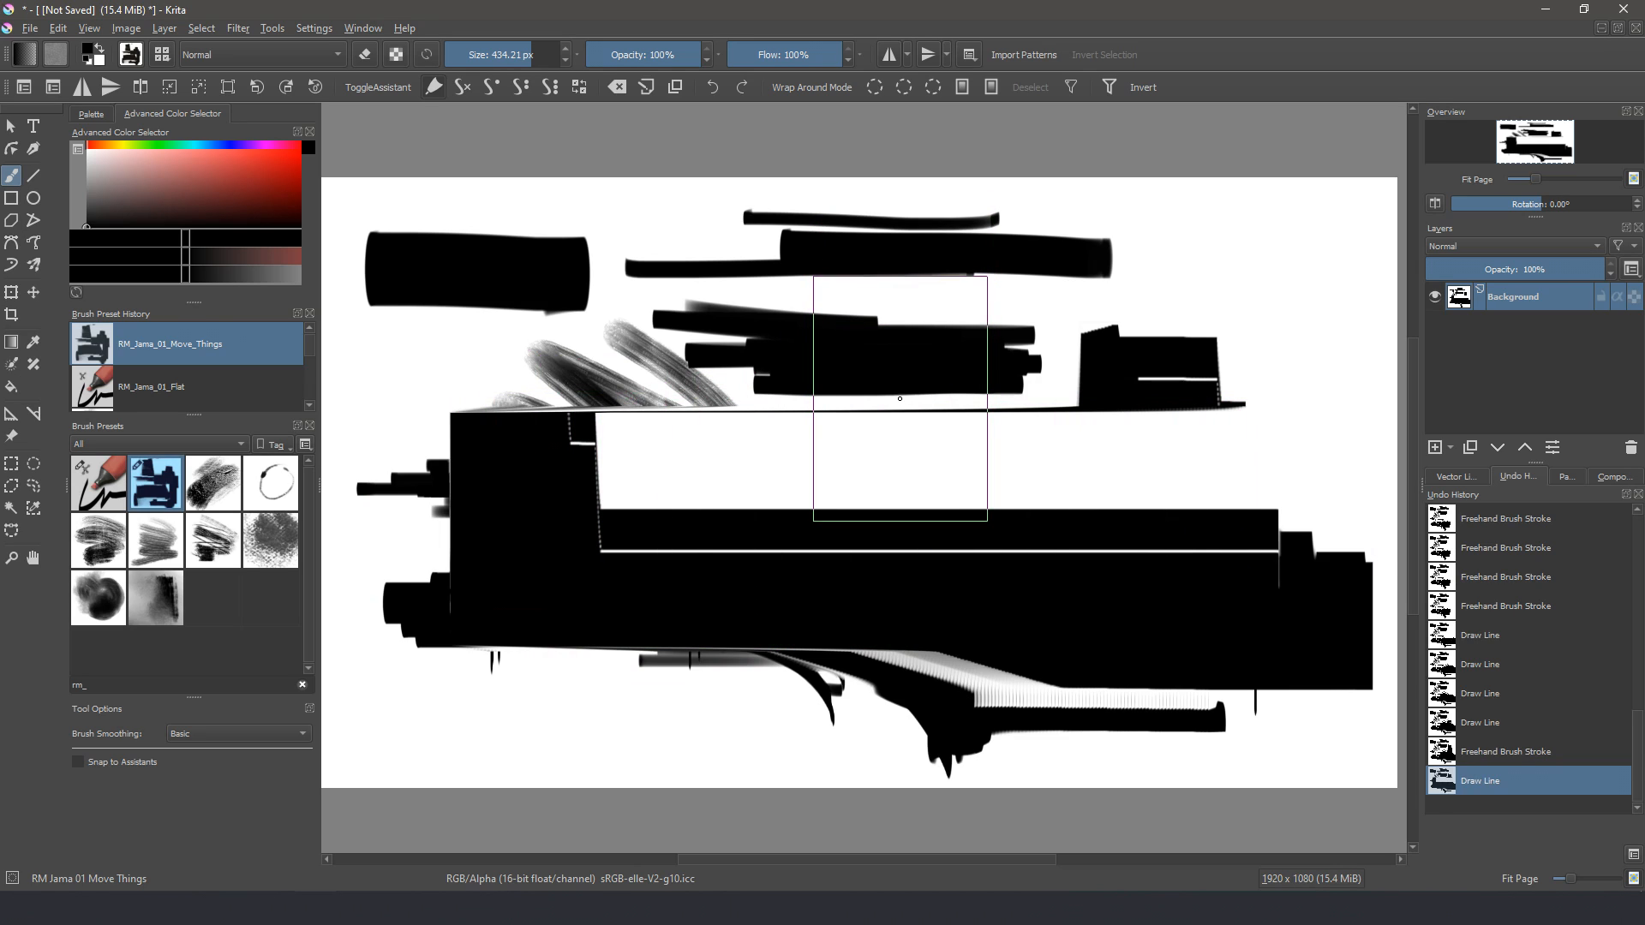
Step: Clear the canvas and paint dense, dry hatching strokes in the middle with the RM_Jama_02_Controllable preset
key(Delete)
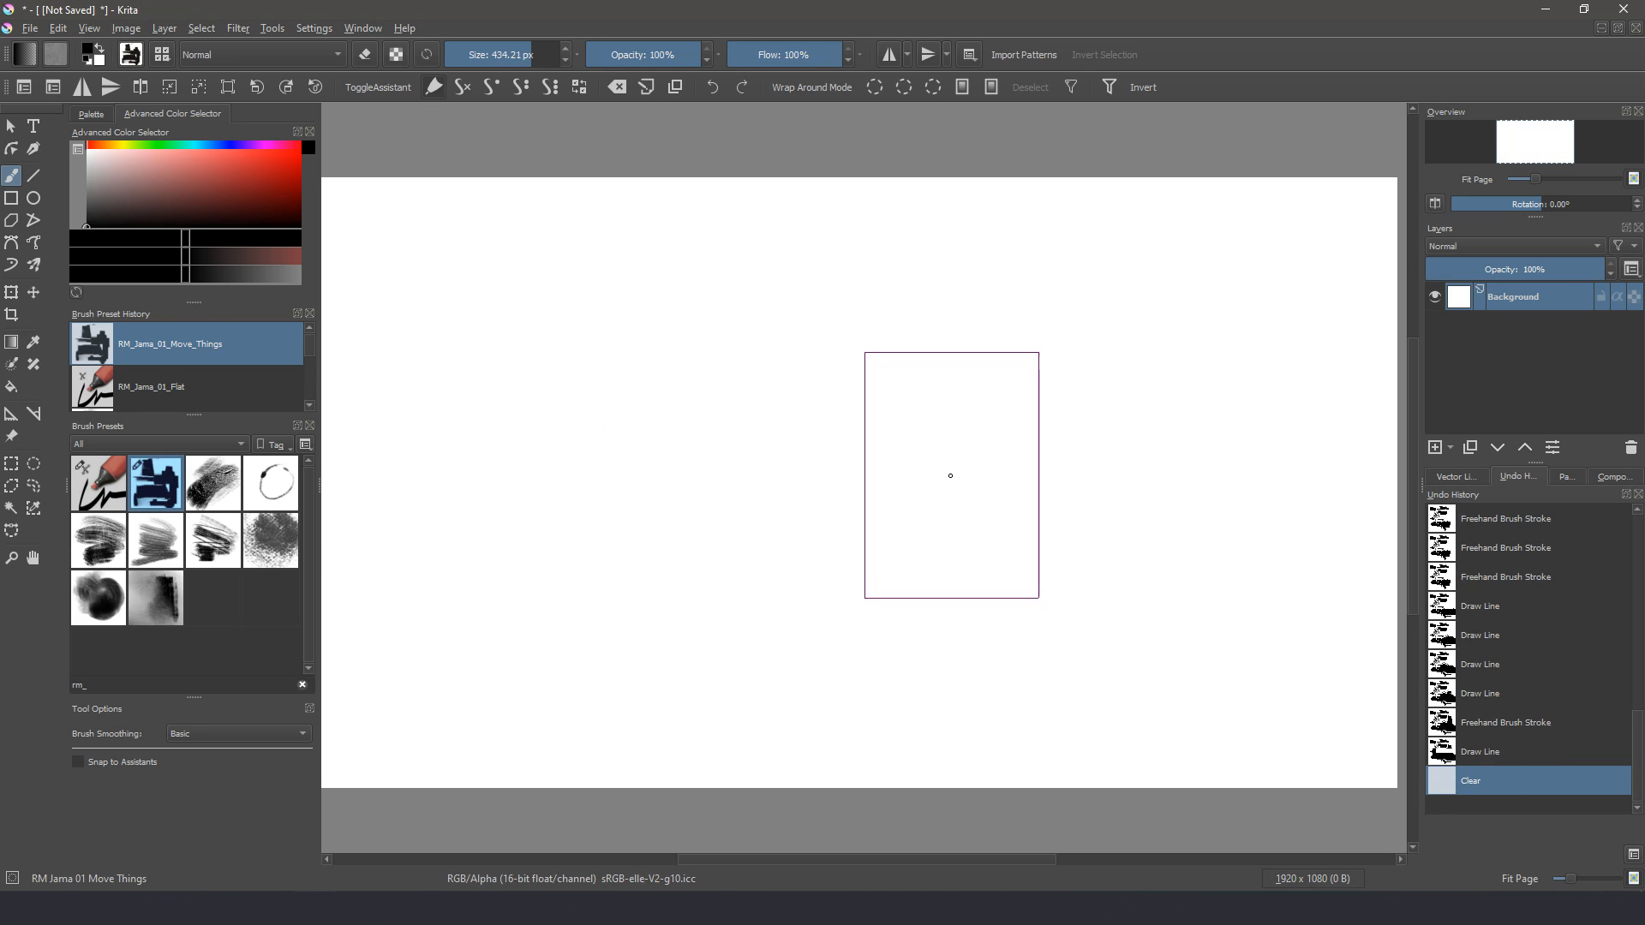
click(213, 483)
mouse_move(690, 330)
mouse_down()
mouse_move(814, 384)
mouse_move(625, 295)
mouse_move(570, 336)
mouse_move(742, 427)
mouse_move(810, 394)
mouse_move(886, 398)
mouse_move(948, 322)
mouse_move(1028, 364)
mouse_move(844, 272)
mouse_move(1020, 472)
mouse_move(1041, 437)
mouse_move(848, 659)
mouse_move(861, 539)
mouse_move(814, 548)
mouse_move(848, 563)
mouse_move(775, 557)
mouse_move(814, 672)
mouse_move(1063, 458)
mouse_move(973, 646)
mouse_move(982, 560)
mouse_up()
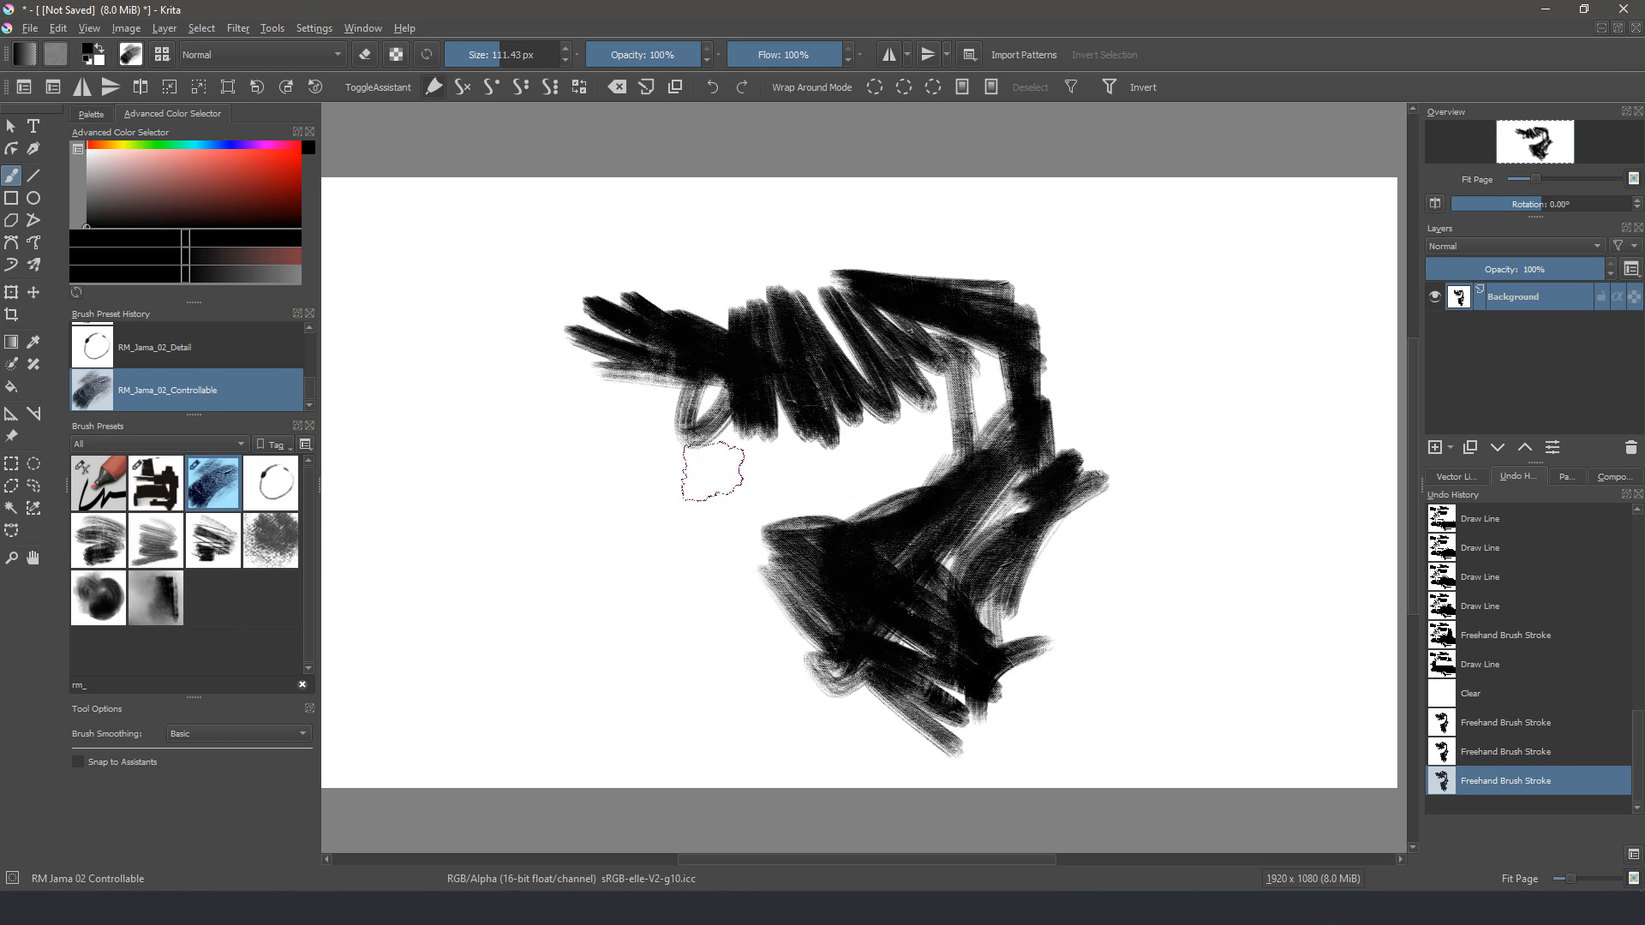
mouse_move(728, 447)
mouse_down()
mouse_move(741, 408)
mouse_move(713, 461)
mouse_move(785, 424)
mouse_move(768, 366)
mouse_move(822, 414)
mouse_move(825, 455)
mouse_move(825, 371)
mouse_move(779, 369)
mouse_up()
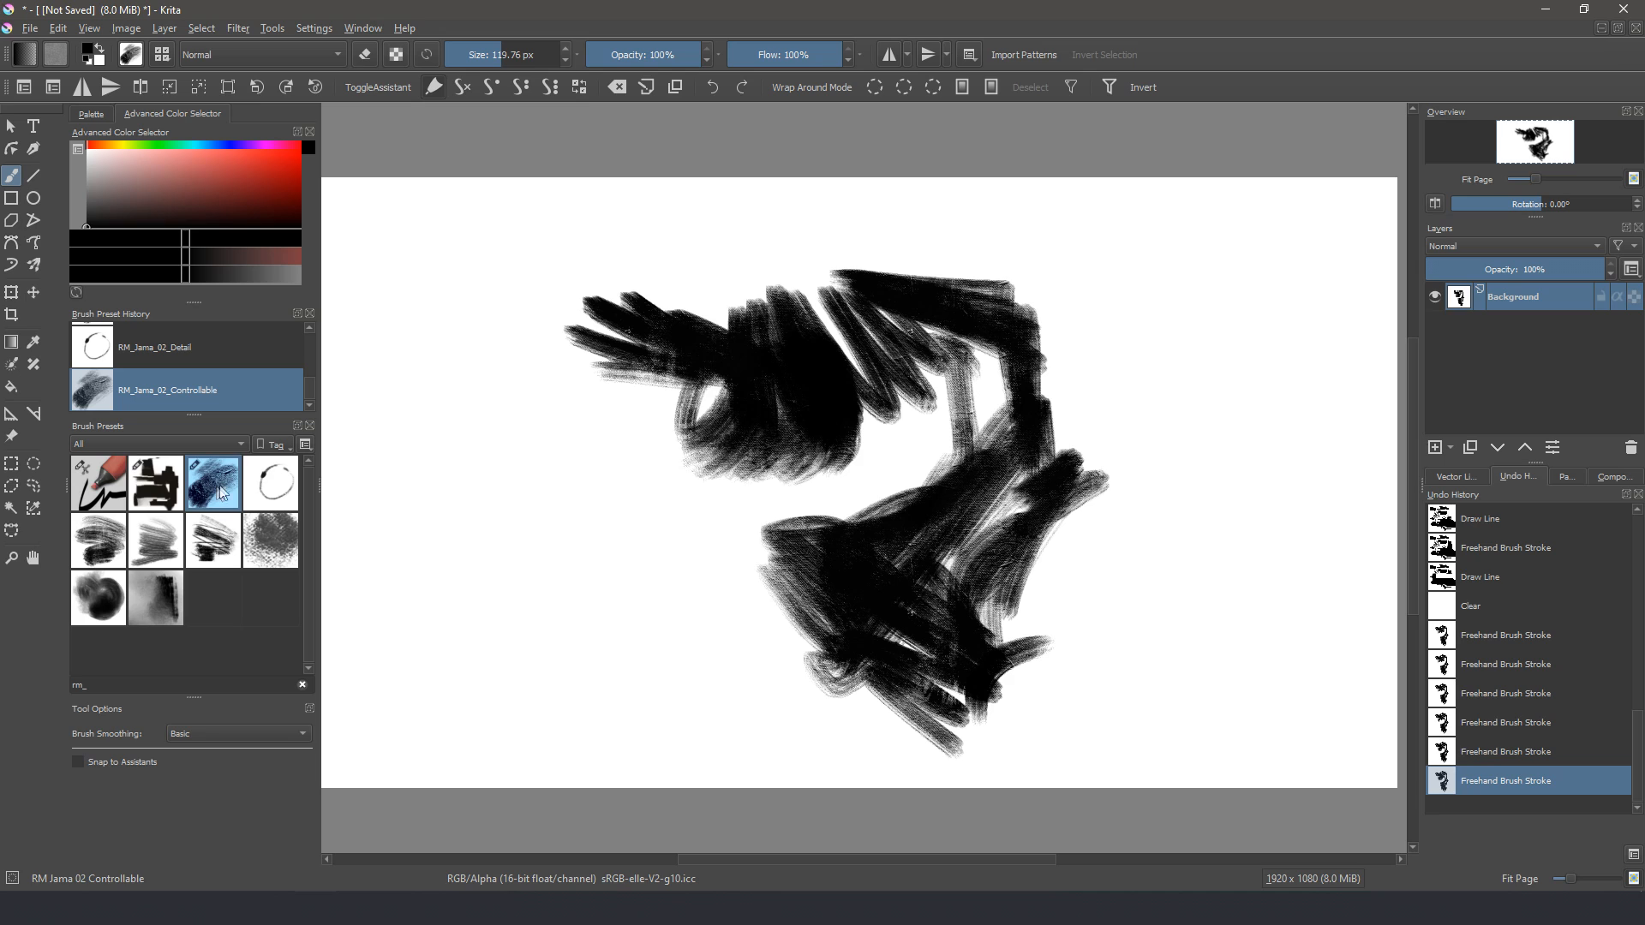
Step: Paint a row of downward textured strokes from the left side of the canvas toward the middle
mouse_move(470, 357)
mouse_down()
mouse_move(476, 475)
mouse_move(474, 310)
mouse_move(472, 524)
mouse_move(466, 416)
mouse_move(471, 531)
mouse_up()
drag(538, 387, 549, 584)
drag(591, 418, 606, 600)
mouse_move(604, 449)
mouse_down()
mouse_move(614, 627)
mouse_move(647, 647)
mouse_up()
mouse_move(673, 480)
mouse_down()
mouse_move(670, 684)
mouse_move(685, 492)
mouse_move(723, 656)
mouse_move(754, 523)
mouse_move(771, 625)
mouse_up()
Step: Clear the canvas and paint a dense textured block with a tapering sweep on its left
key(Delete)
mouse_move(853, 330)
mouse_down()
mouse_move(514, 248)
mouse_move(685, 445)
mouse_move(827, 402)
mouse_move(900, 441)
mouse_move(951, 394)
mouse_move(973, 291)
mouse_move(1078, 244)
mouse_move(1083, 429)
mouse_move(960, 300)
mouse_move(1105, 446)
mouse_move(989, 459)
mouse_move(963, 495)
mouse_up()
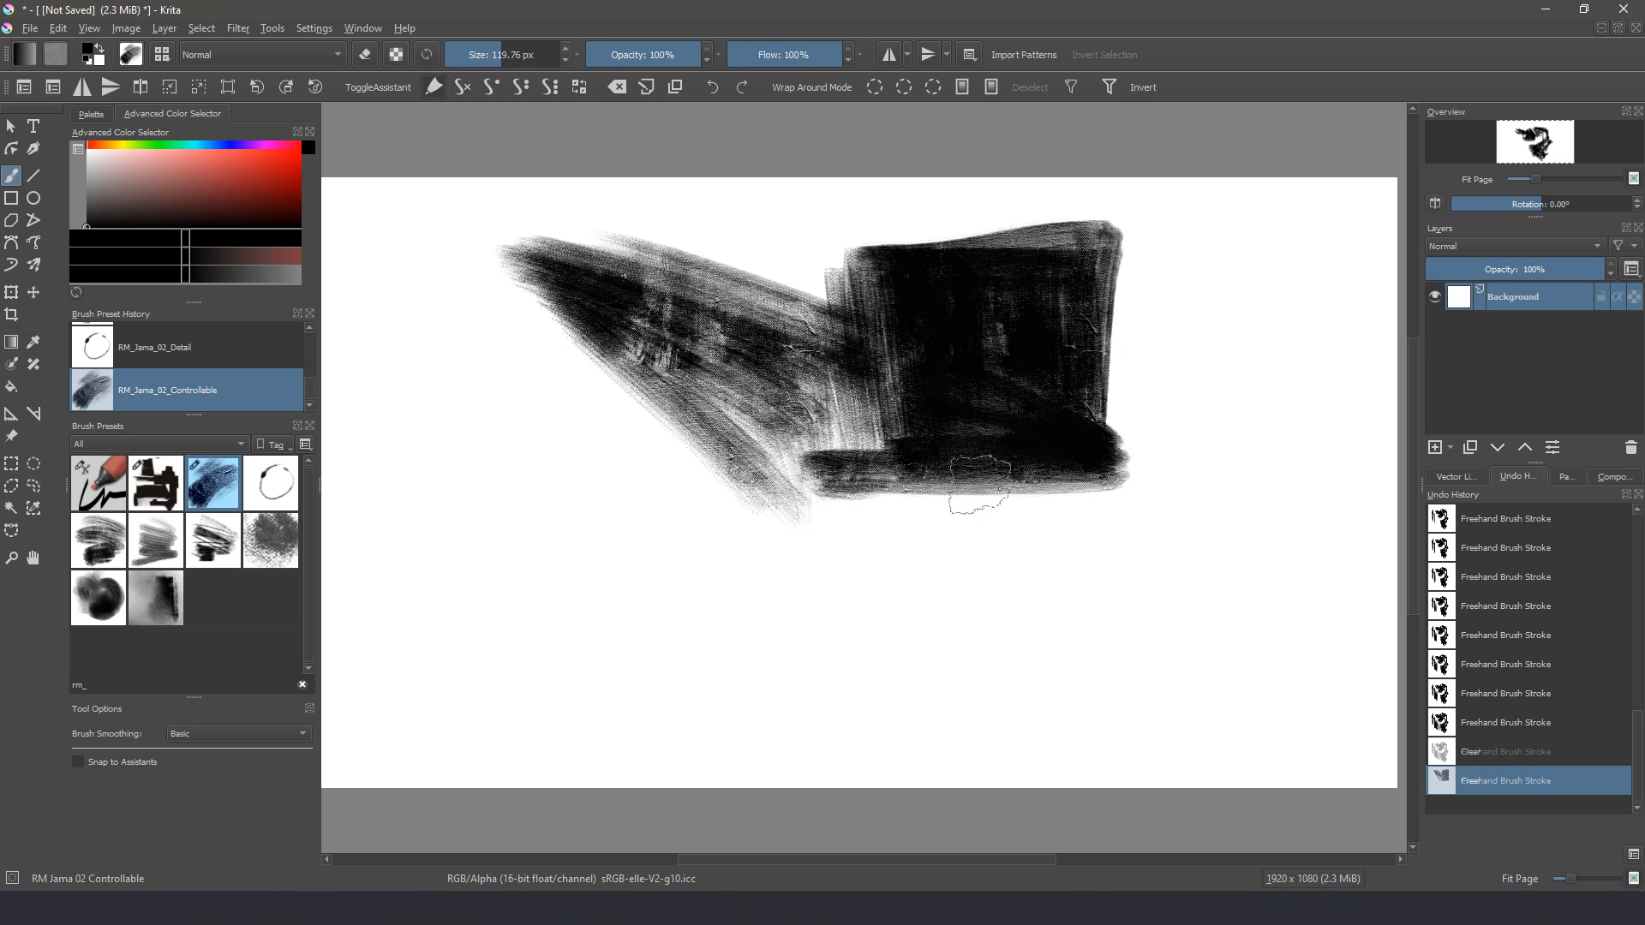
Step: Clear the canvas and paint a textured shape that tapers to the left and ends in a vertical edge on the right
key(Delete)
mouse_move(437, 261)
mouse_down()
mouse_move(588, 282)
mouse_move(737, 433)
mouse_move(664, 351)
mouse_move(690, 433)
mouse_move(613, 355)
mouse_move(721, 467)
mouse_move(747, 456)
mouse_up()
drag(754, 312, 756, 458)
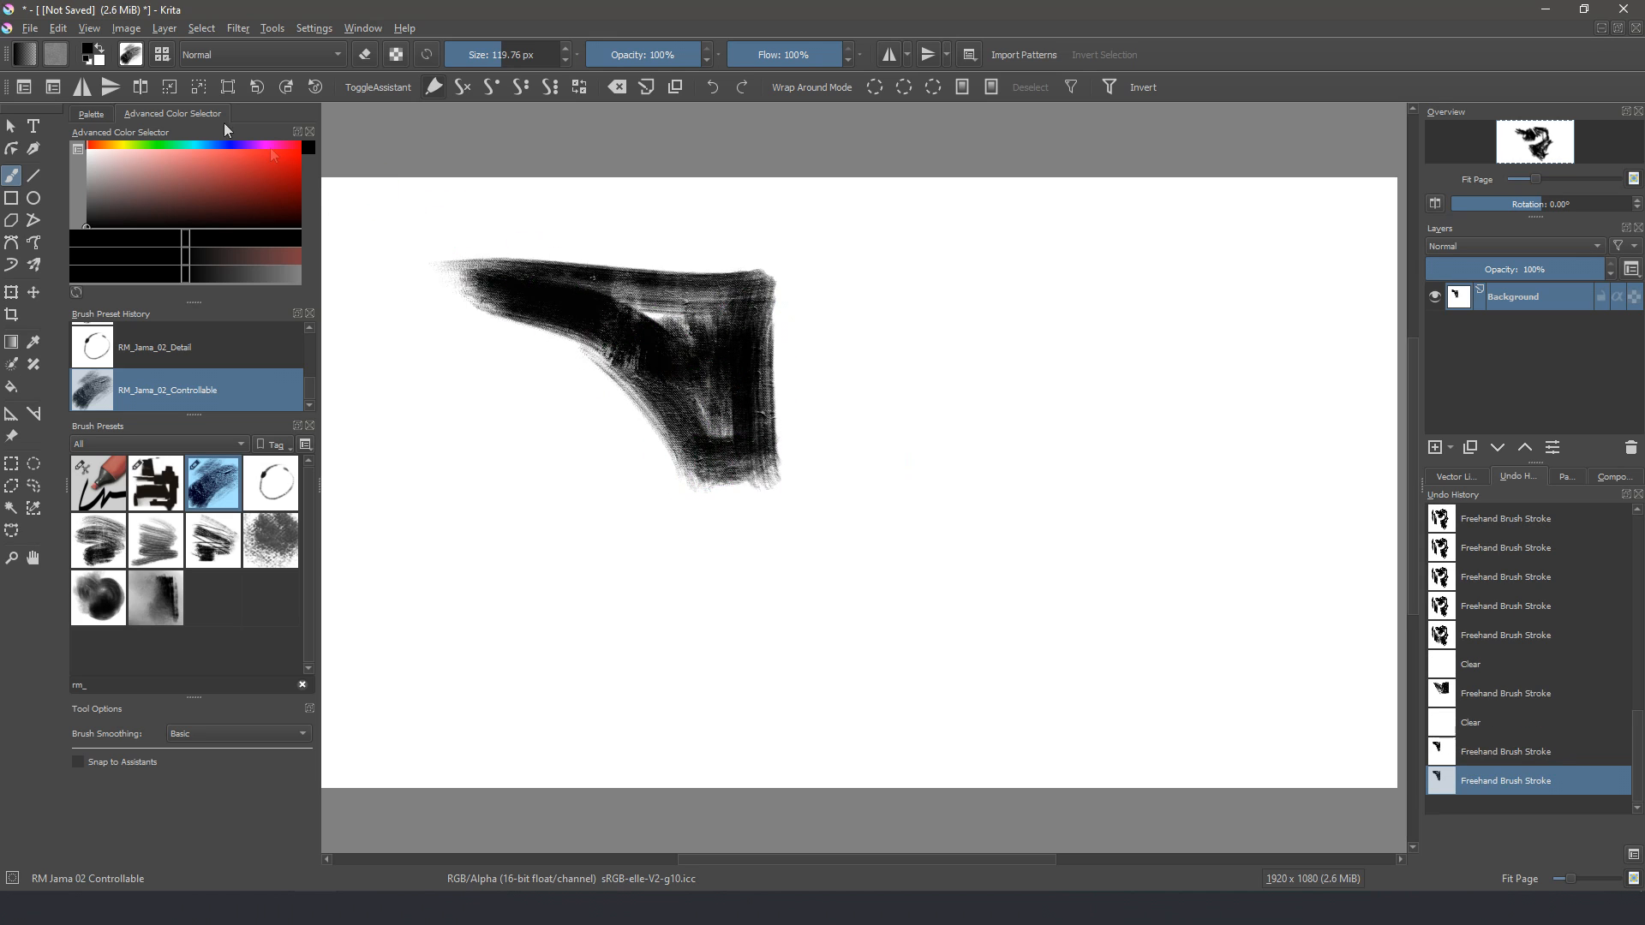
Step: Open the brush's texture pattern settings, search the patterns for "unt", and clear the search
click(131, 56)
click(439, 511)
text(unt)
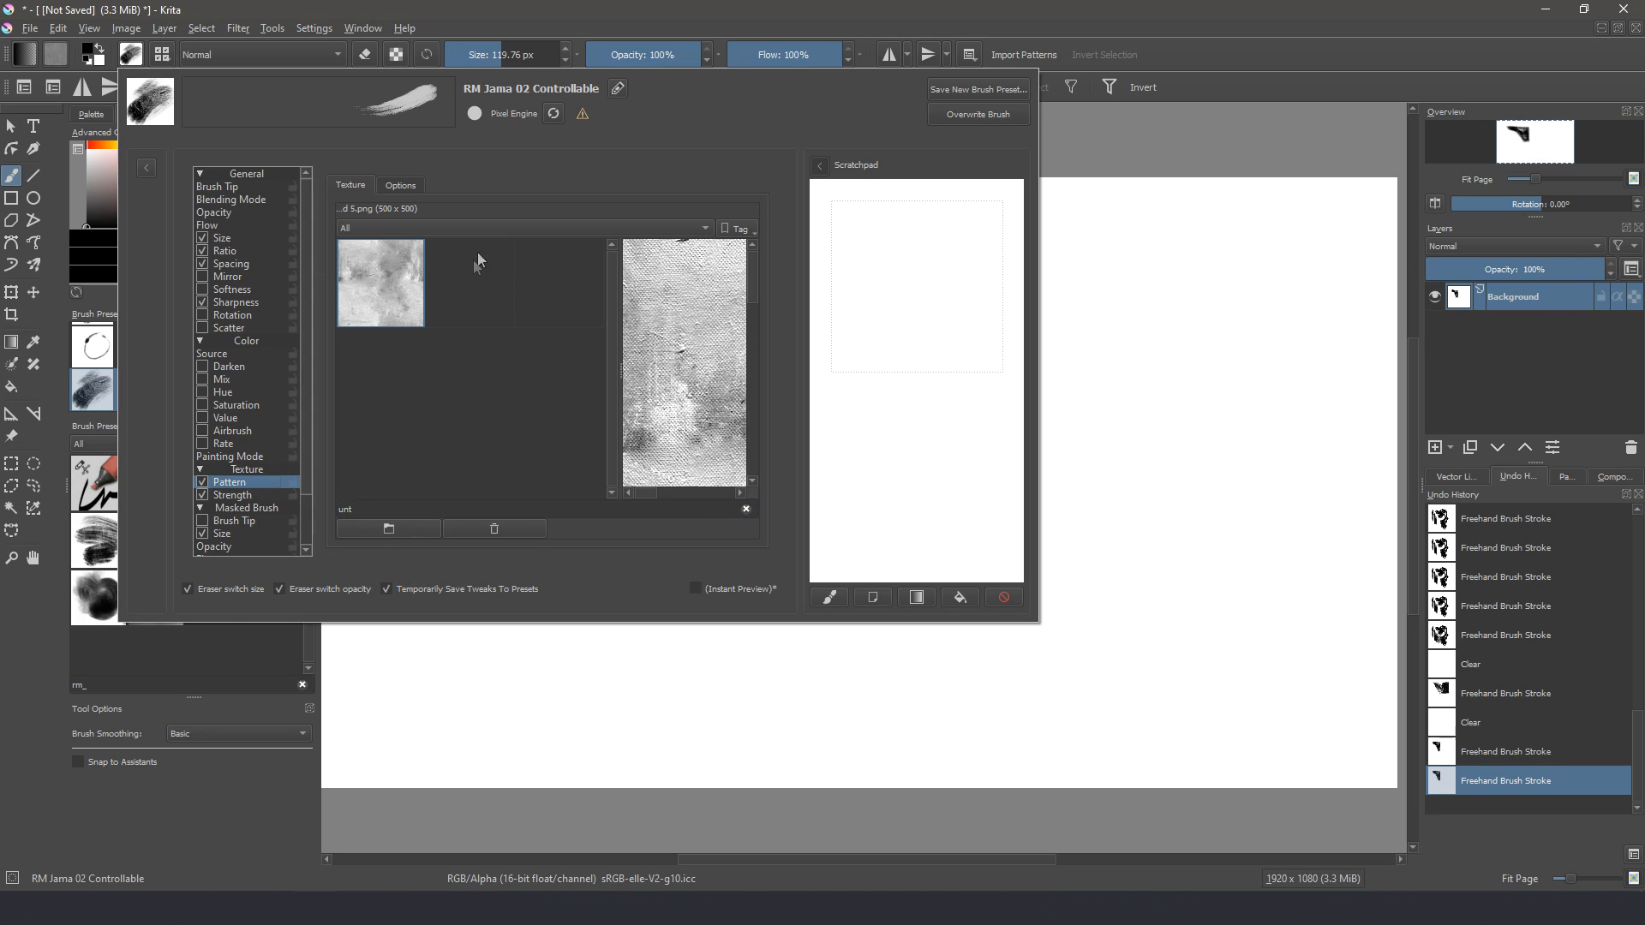
click(746, 509)
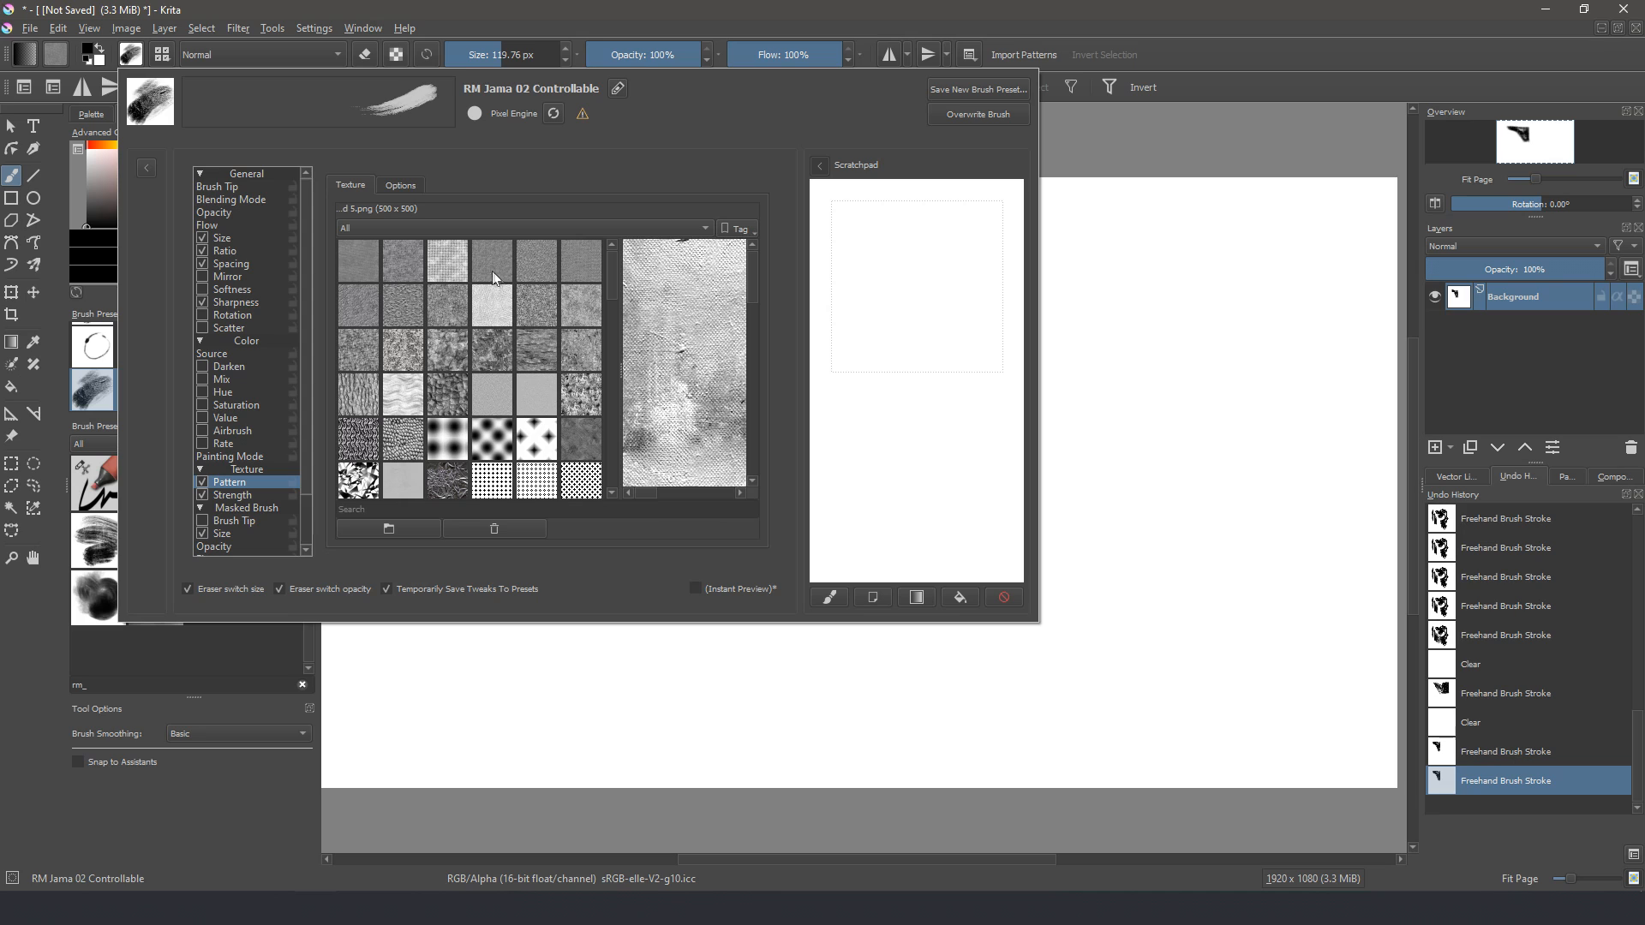
Step: Try two different texture patterns from the pattern list with test strokes on the scratchpad
click(494, 278)
mouse_move(903, 261)
mouse_down()
mouse_move(1011, 343)
mouse_move(857, 317)
mouse_move(843, 371)
mouse_move(935, 401)
mouse_move(861, 455)
mouse_move(856, 402)
mouse_up()
click(536, 305)
mouse_move(870, 507)
mouse_down()
mouse_move(835, 428)
mouse_move(998, 566)
mouse_move(991, 371)
mouse_move(824, 463)
mouse_up()
Step: Choose the 19_texture-crackle.png pattern, clear the scratchpad, and test it with zigzag strokes
click(443, 404)
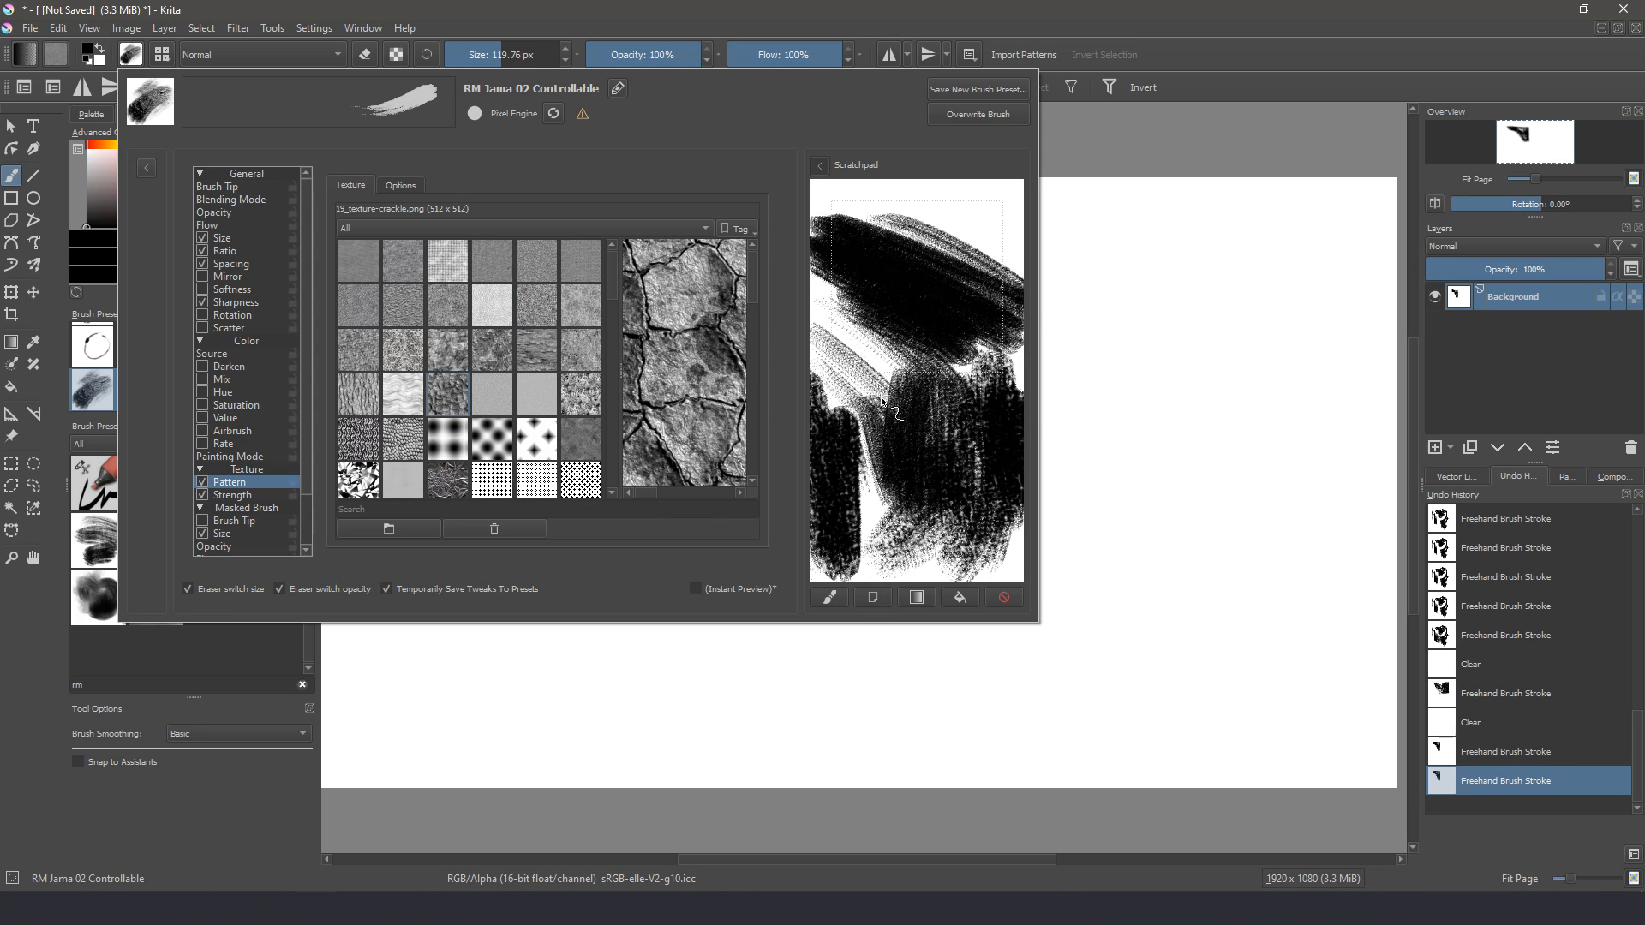
click(1003, 598)
mouse_move(857, 236)
mouse_down()
mouse_move(968, 311)
mouse_move(908, 391)
mouse_move(807, 416)
mouse_move(801, 440)
mouse_move(932, 553)
mouse_move(848, 493)
mouse_up()
Step: Set the texture brightness to -0.63 and the contrast to about 0.90, and test the crackle pattern on the scratchpad
click(400, 185)
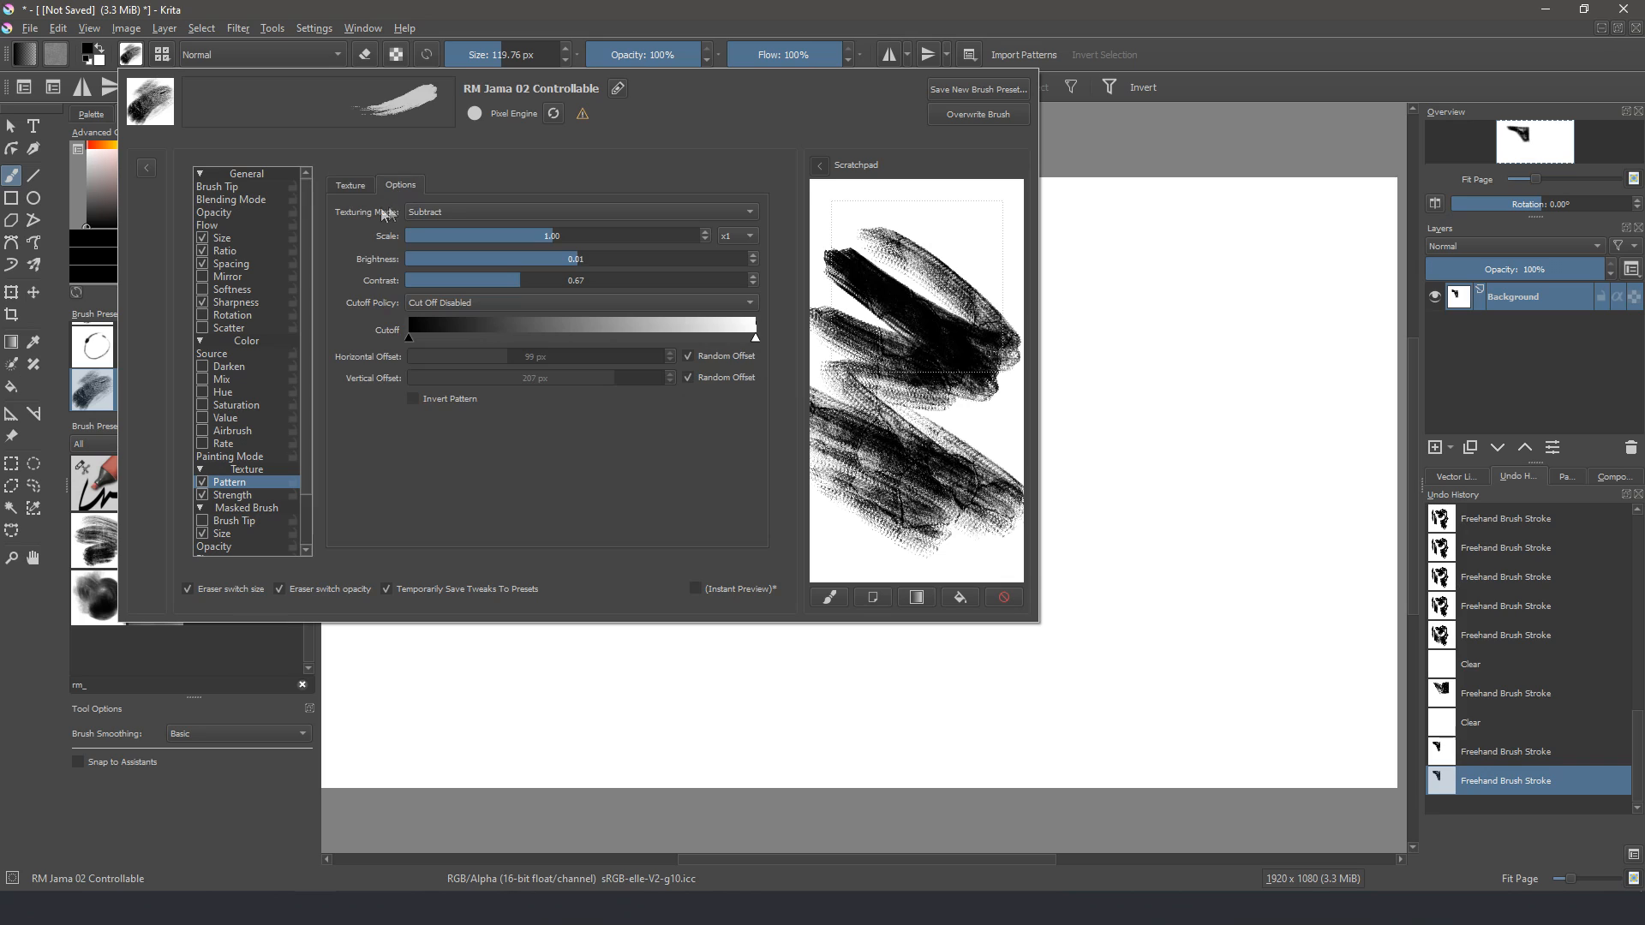
drag(573, 251, 428, 125)
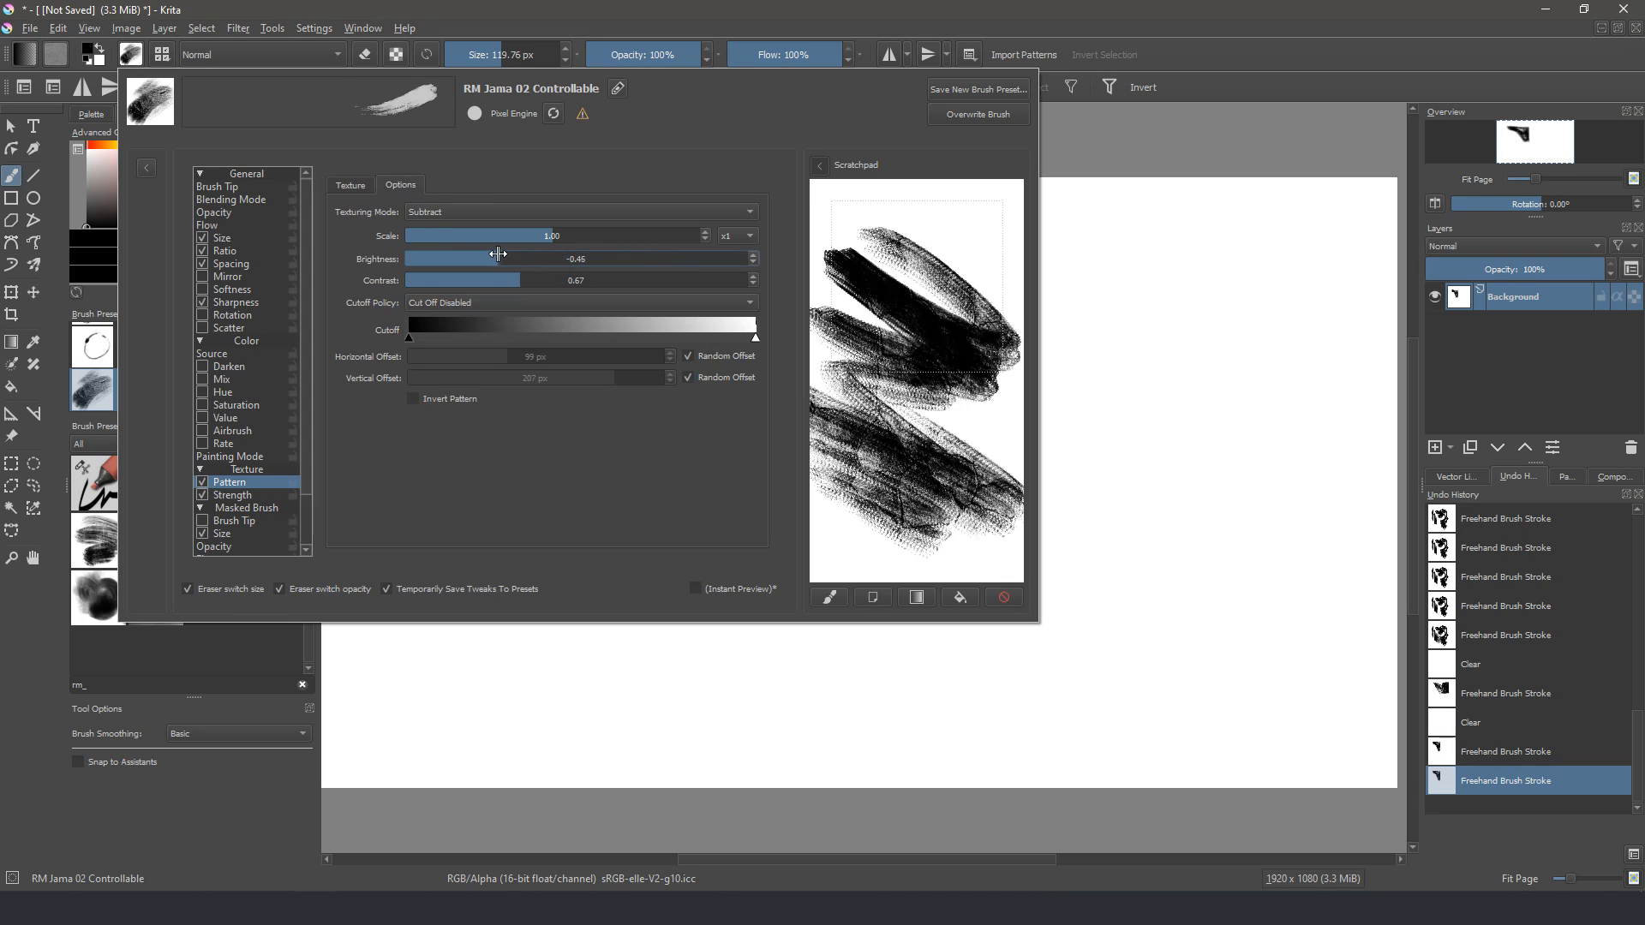
mouse_move(489, 252)
mouse_down()
mouse_move(469, 257)
mouse_move(561, 283)
mouse_up()
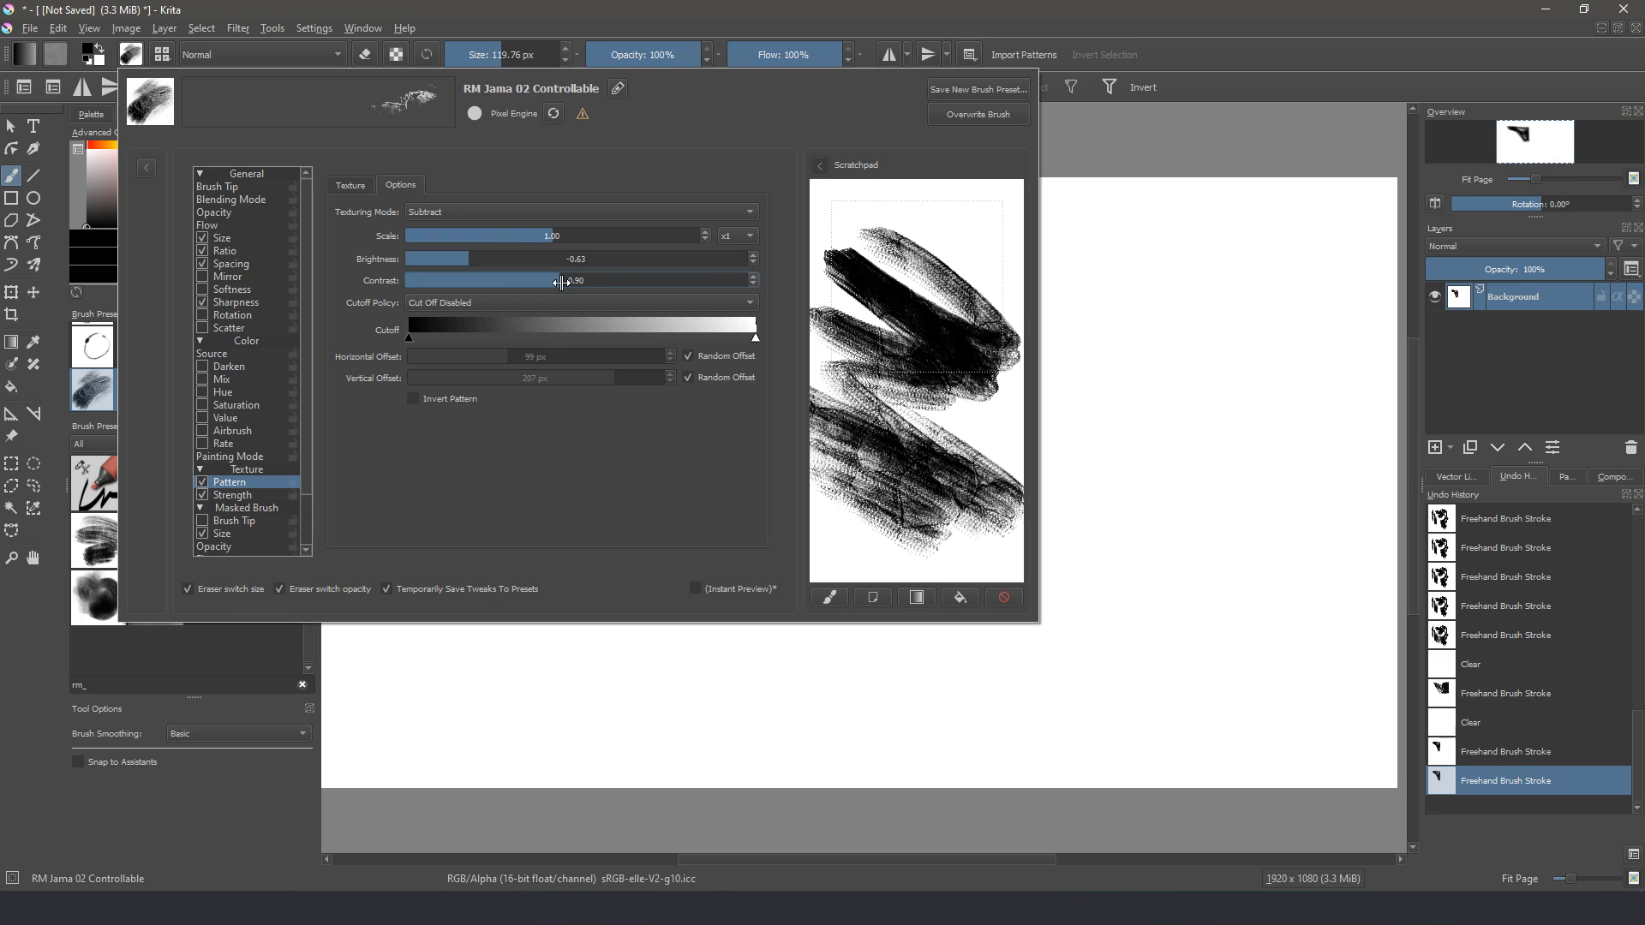
mouse_move(861, 257)
mouse_down()
mouse_move(985, 206)
mouse_move(959, 274)
mouse_move(1002, 248)
mouse_move(998, 377)
mouse_move(900, 411)
mouse_move(1003, 522)
mouse_move(837, 566)
mouse_up()
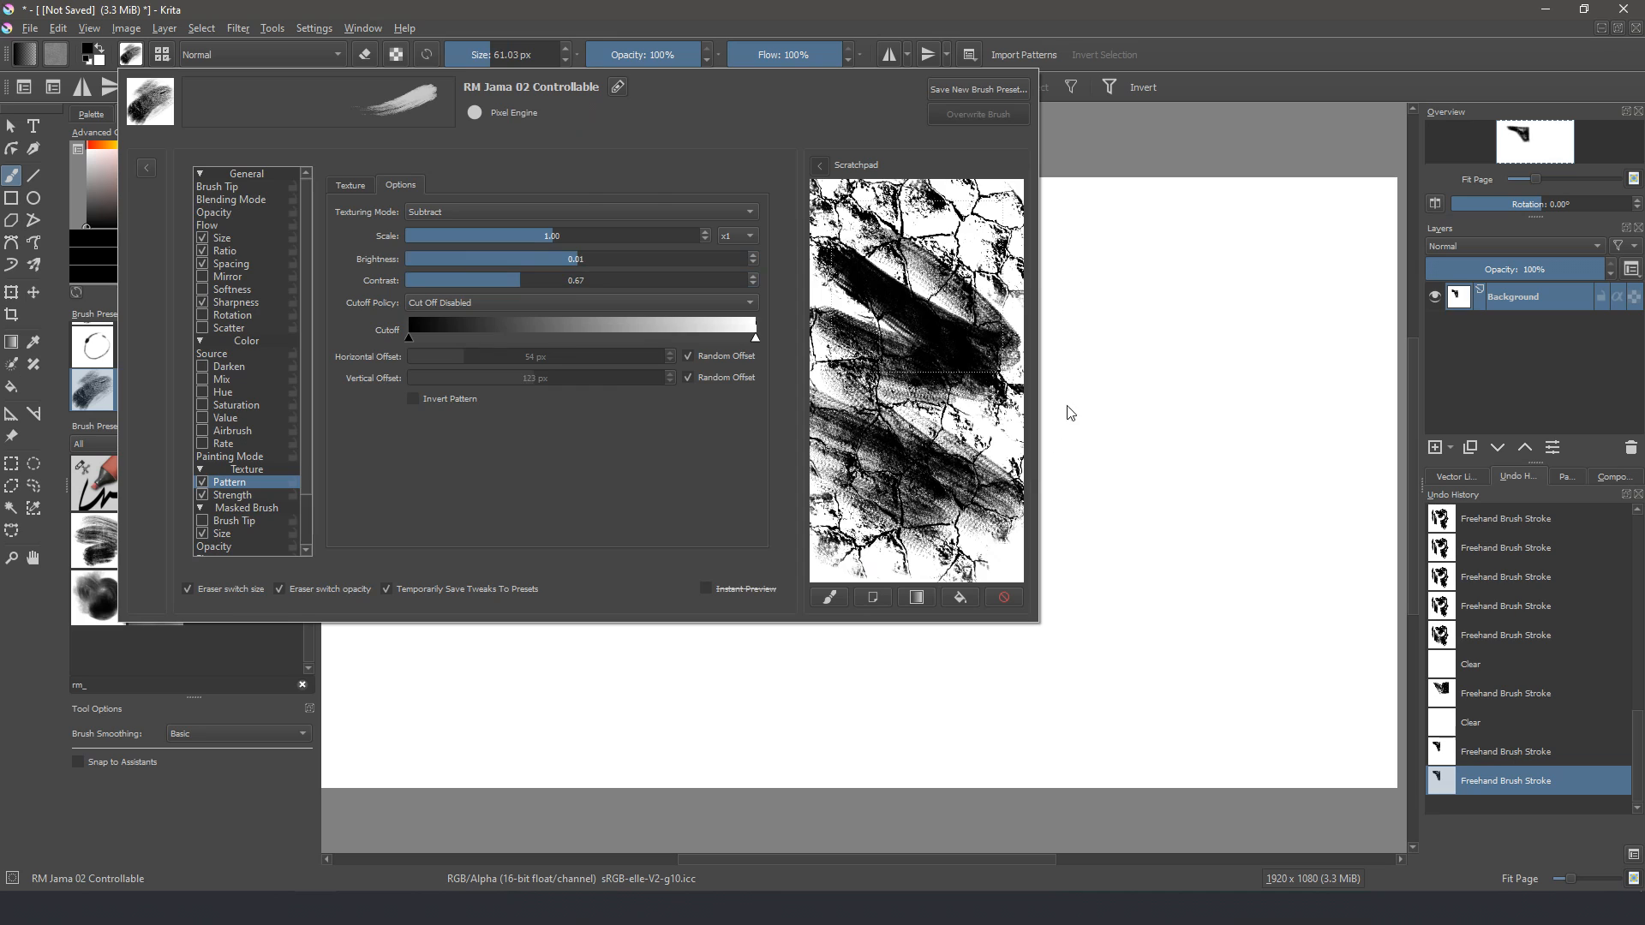
Step: Close the brush editor and paint a thinner arched beam and pillar beside the tapered shape at 61.03 px
click(1113, 360)
drag(1105, 326, 1092, 480)
mouse_move(1046, 300)
mouse_down()
mouse_move(1059, 471)
mouse_move(1062, 330)
mouse_up()
drag(1103, 331, 798, 334)
mouse_move(801, 332)
mouse_down()
mouse_move(1101, 330)
mouse_move(1083, 471)
mouse_move(991, 470)
mouse_move(795, 367)
mouse_up()
mouse_move(1006, 370)
mouse_down()
mouse_move(1052, 467)
mouse_move(1024, 479)
mouse_move(985, 360)
mouse_move(893, 329)
mouse_up()
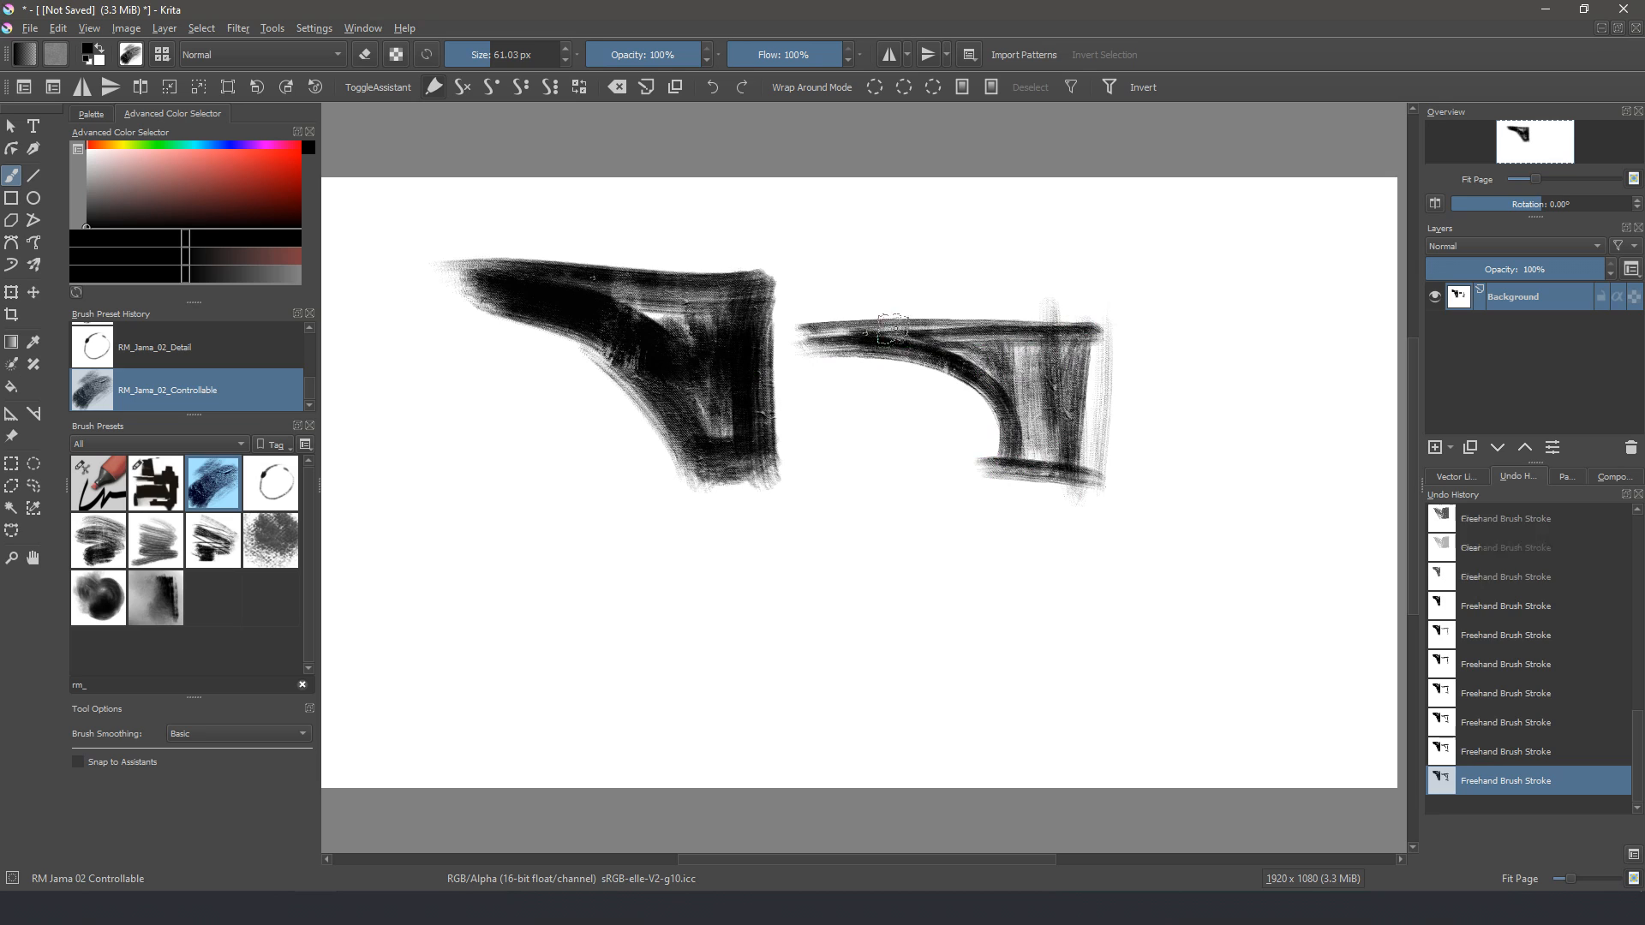
Step: Switch to File Explorer and browse the "_DEV_texturas para papel pattern" folder inside Krita Resources
click(171, 908)
click(194, 396)
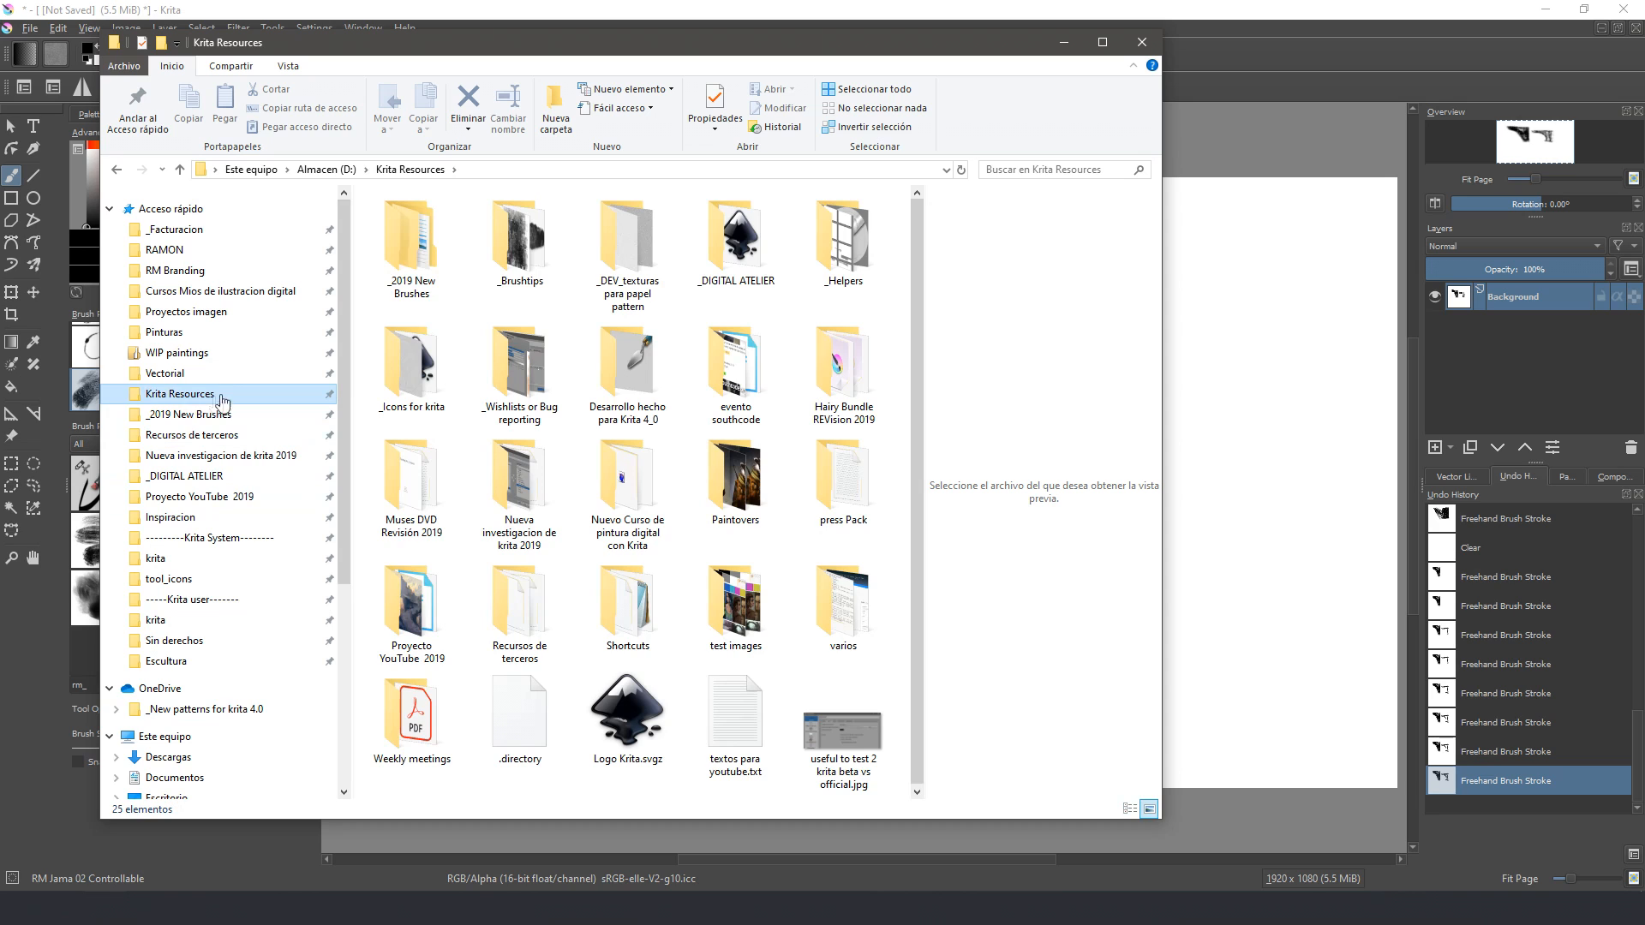
double_click(615, 259)
mouse_move(915, 346)
mouse_down()
mouse_move(923, 451)
mouse_move(898, 332)
mouse_up()
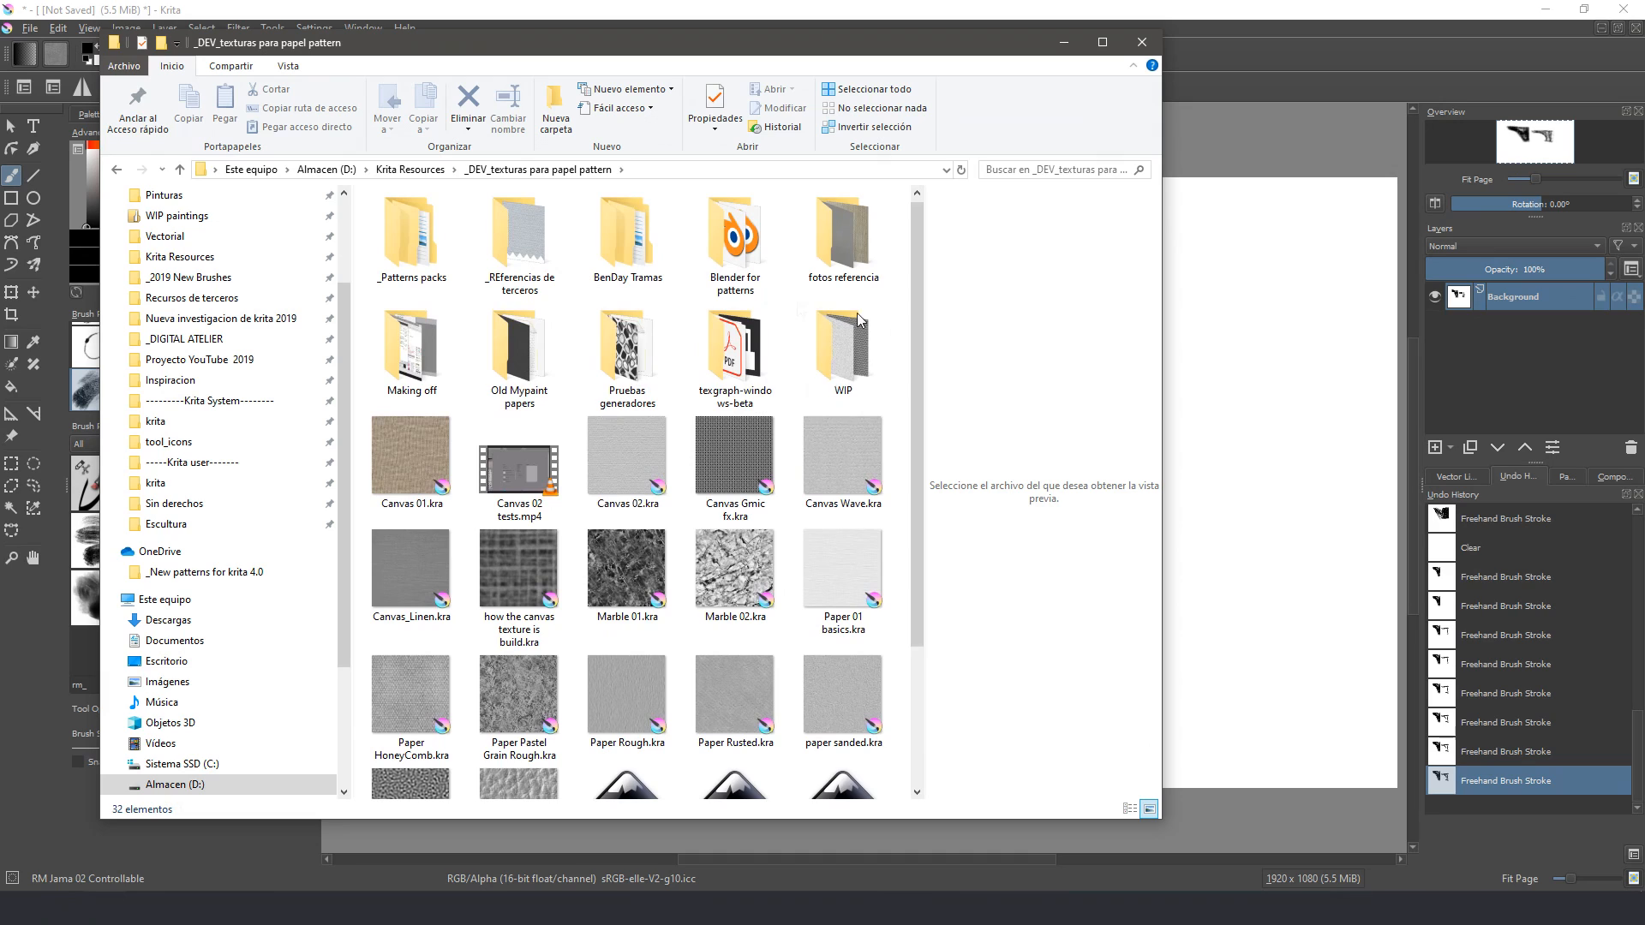
Step: Look through the textures in the "Pruebas generadores" and "WIP" folders, and return to Krita
double_click(628, 354)
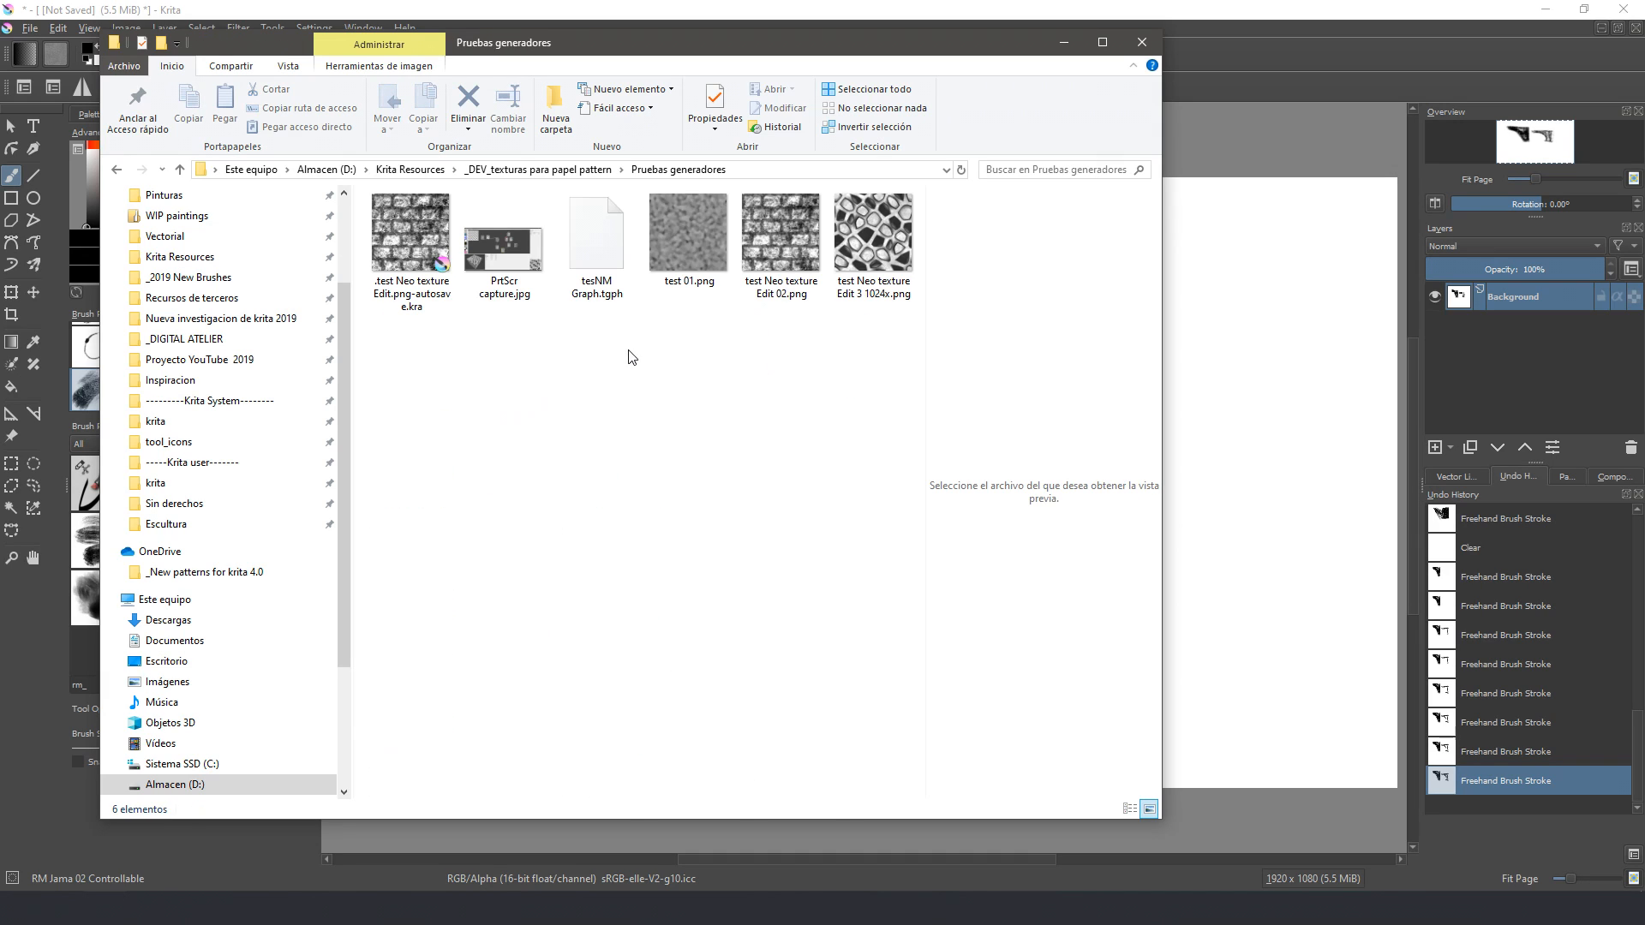
click(574, 169)
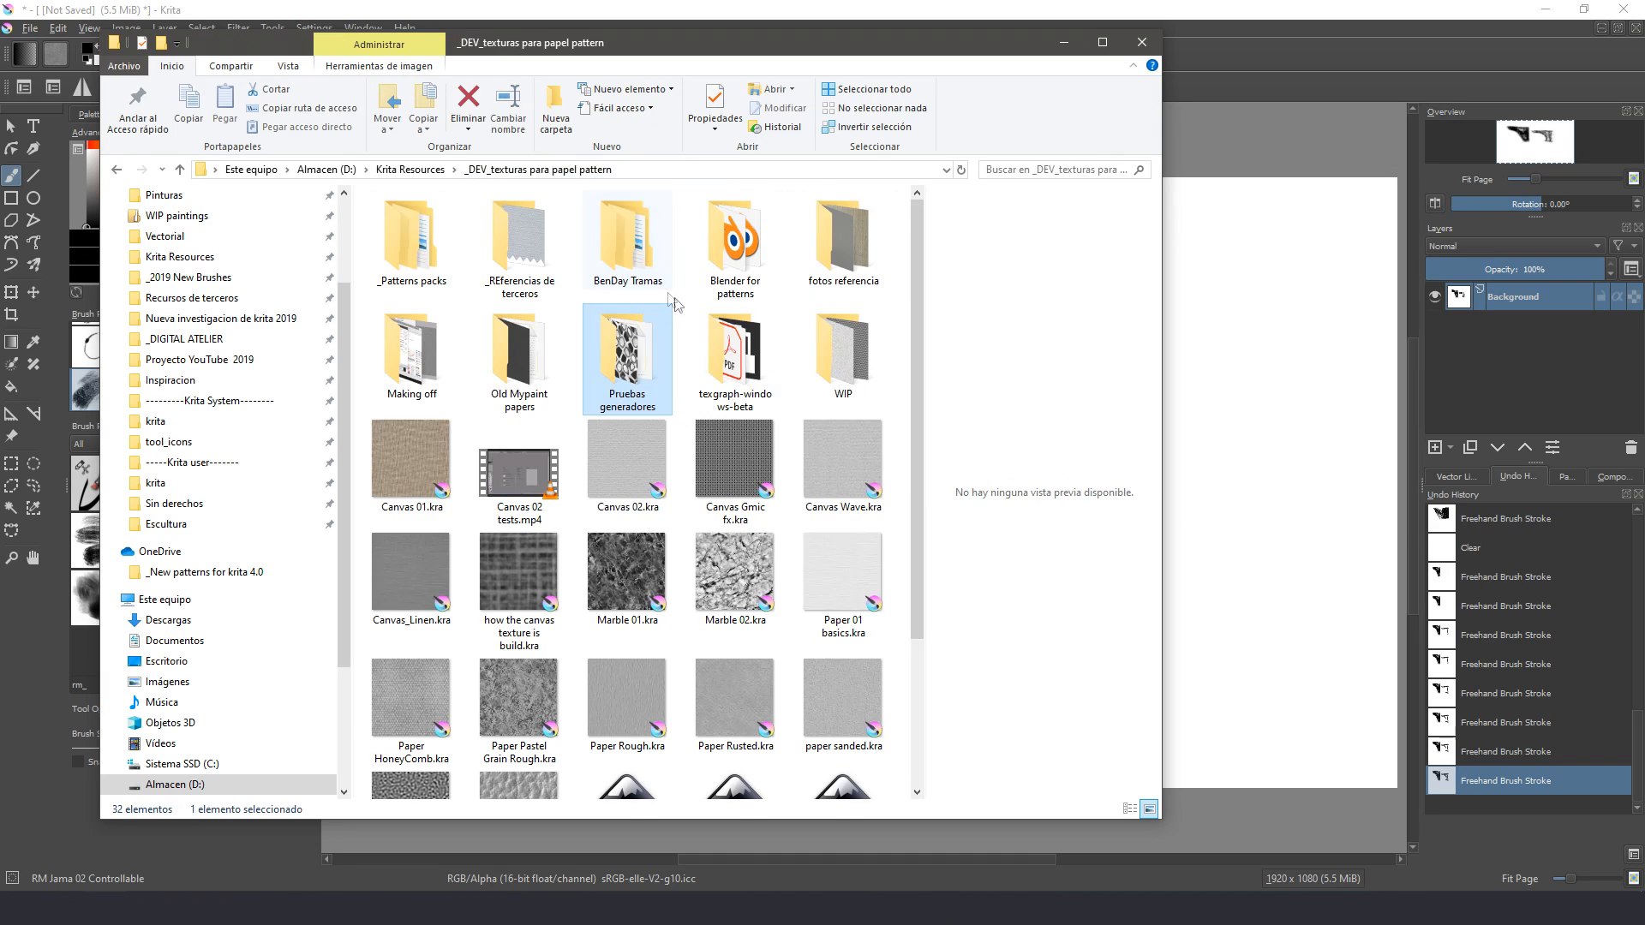
double_click(836, 353)
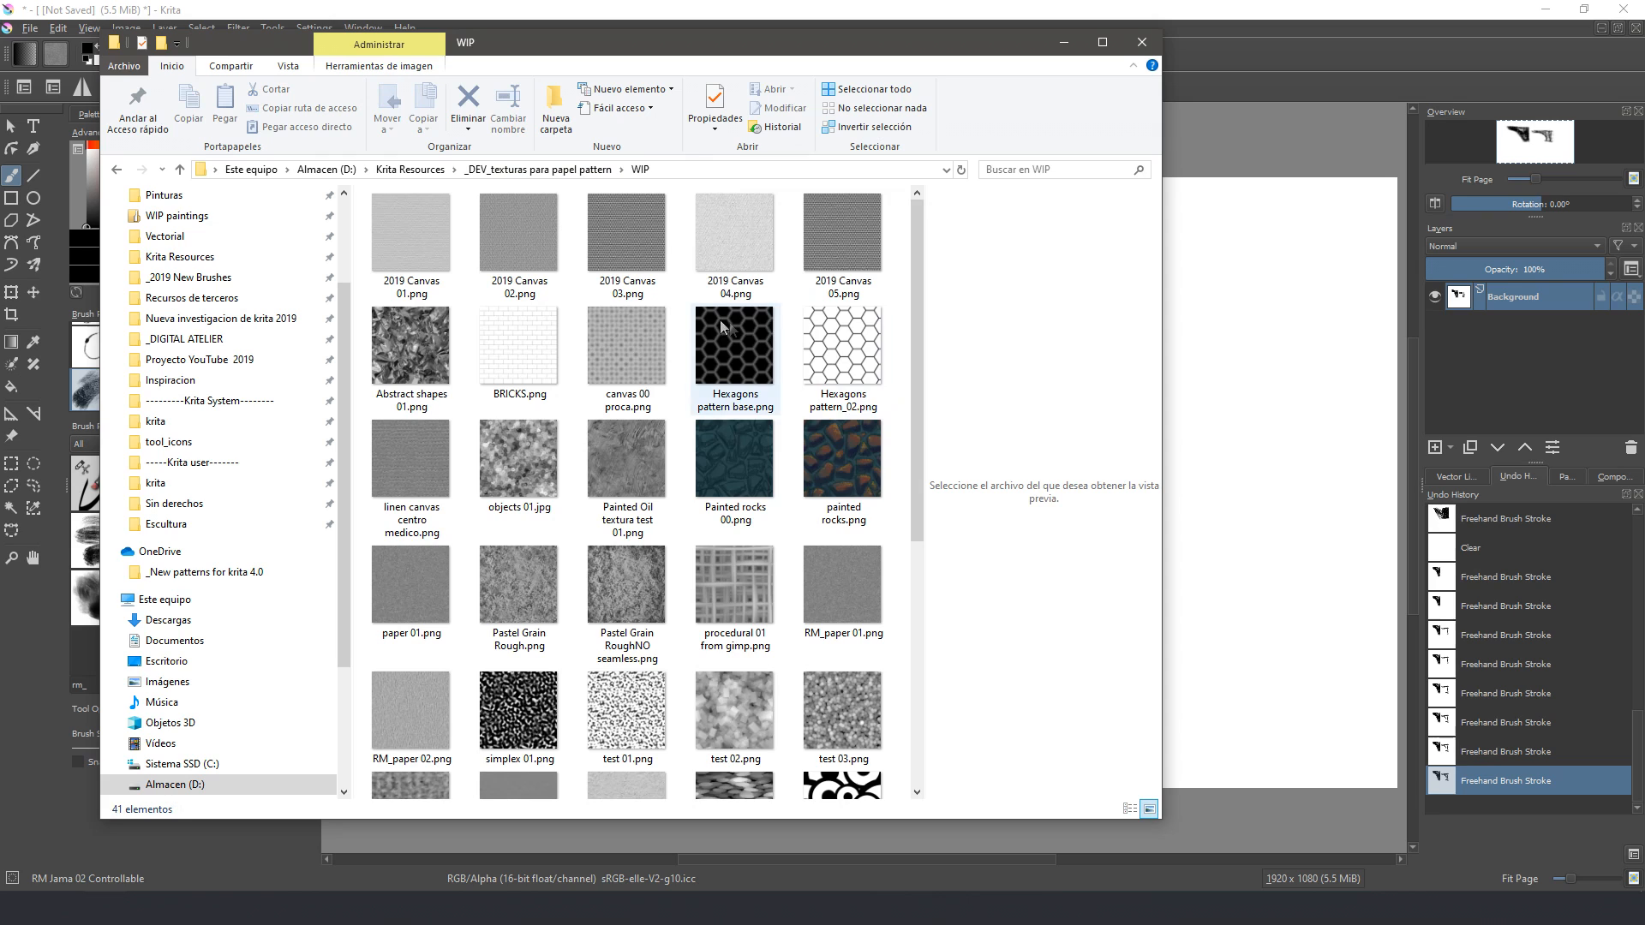
mouse_move(915, 351)
mouse_down()
mouse_move(922, 491)
mouse_move(919, 334)
mouse_up()
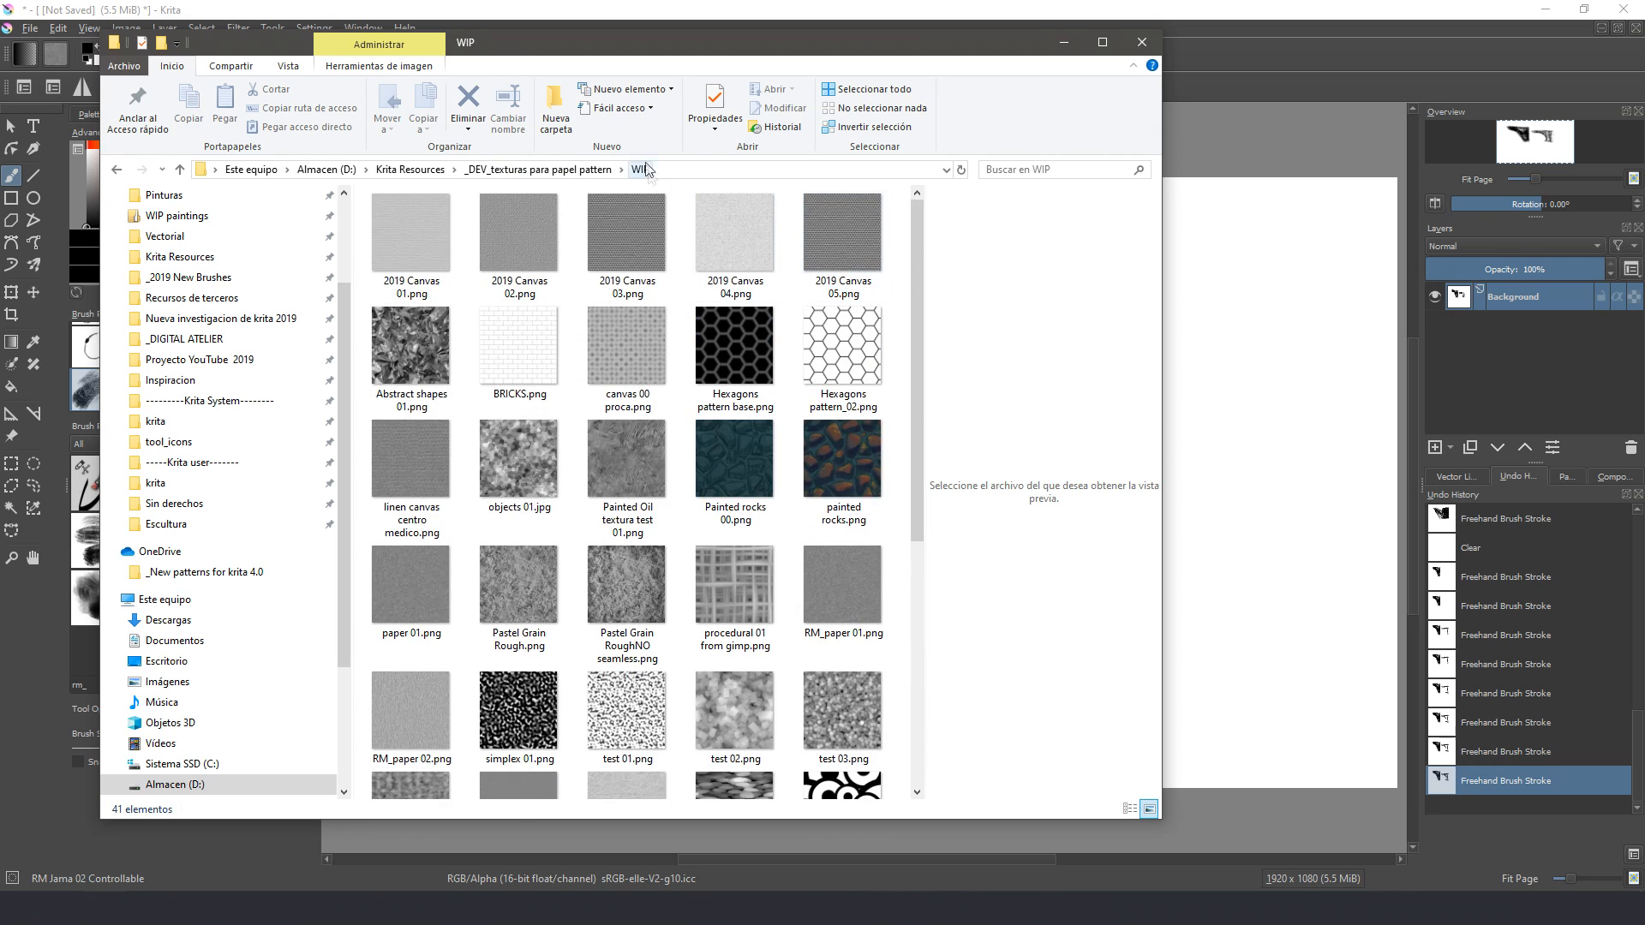
click(1064, 42)
Step: Paint a small arch with a solid base beneath the arched beam at 61.03 px, and clear the canvas
mouse_move(889, 410)
mouse_down()
mouse_move(969, 416)
mouse_move(953, 504)
mouse_up()
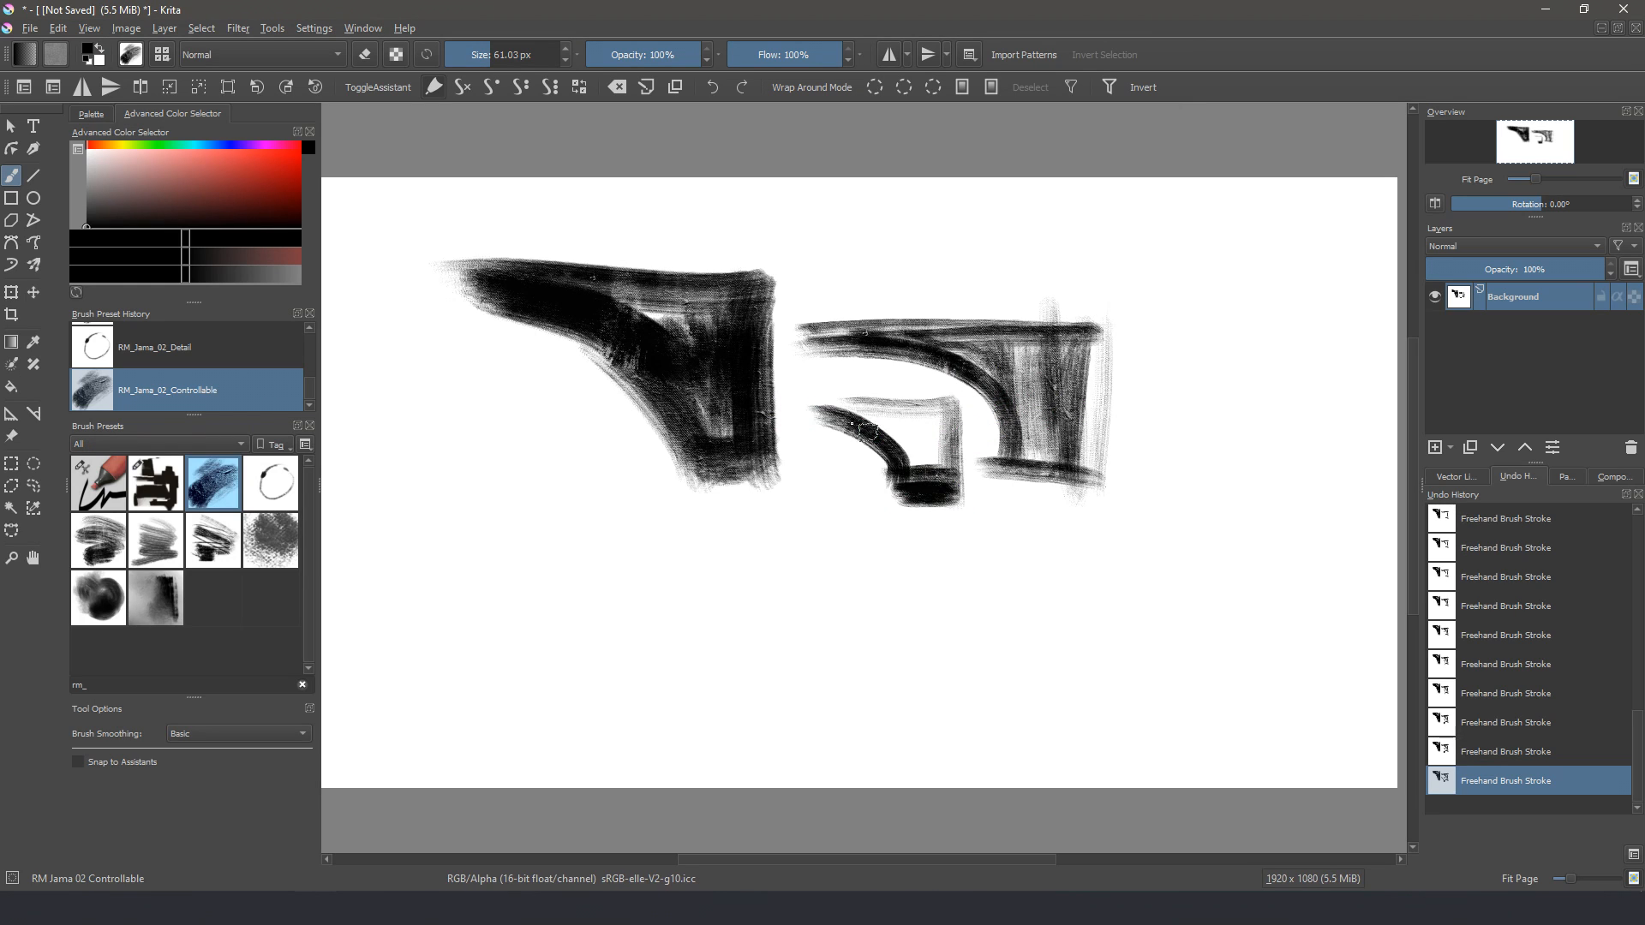
key(Delete)
Step: Choose the RM_Jama_02_Detail preset and draw overlapping ovals in the upper middle of the canvas at 18.39 px
click(259, 499)
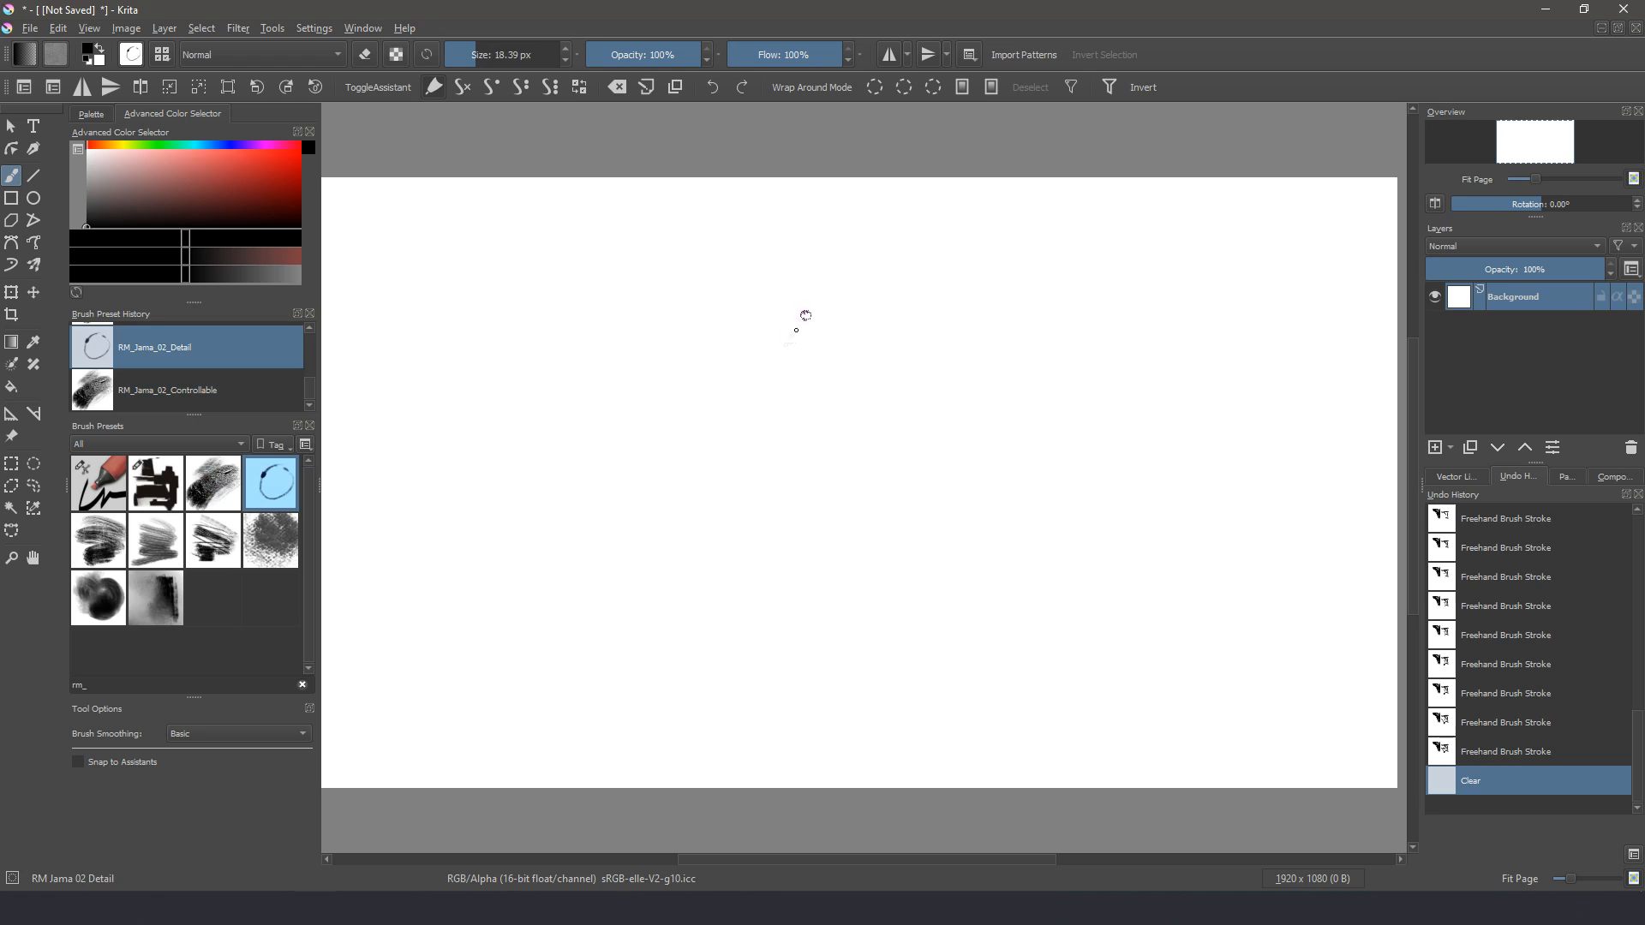
mouse_move(850, 310)
mouse_down()
mouse_move(822, 293)
mouse_move(786, 390)
mouse_up()
mouse_move(688, 293)
mouse_down()
mouse_move(674, 347)
mouse_move(676, 313)
mouse_up()
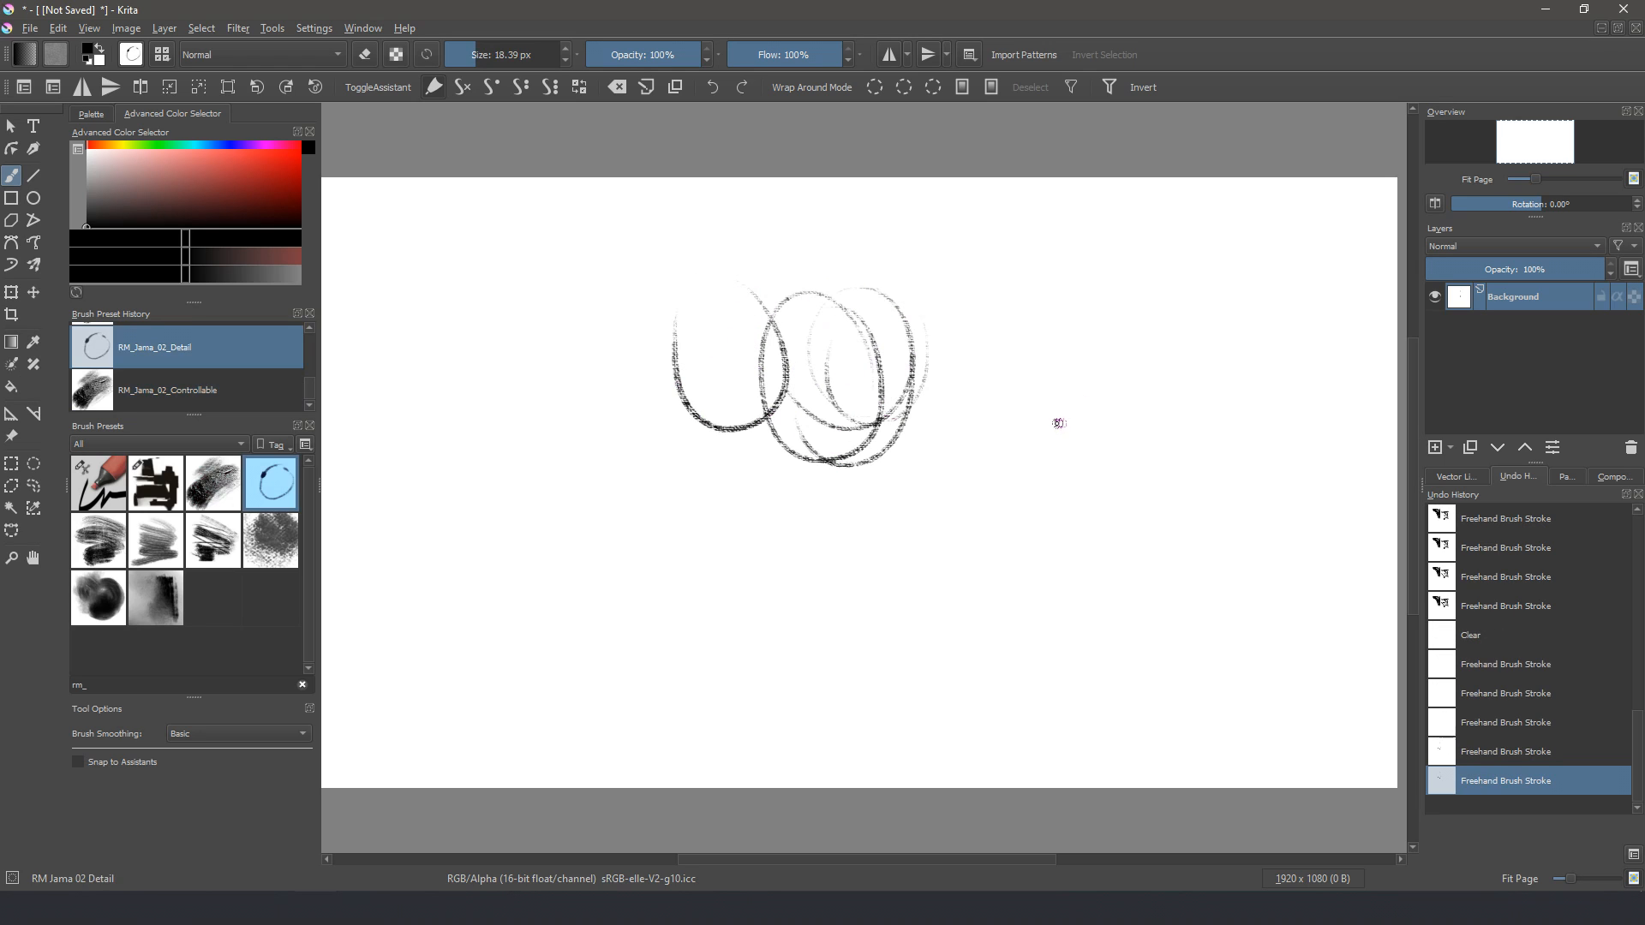
Step: Draw a second group of thin loops with heavy dark dots below the first ovals, and clear the canvas
drag(1070, 409, 1031, 473)
drag(1127, 419, 1096, 469)
click(1167, 476)
click(1167, 480)
click(1128, 470)
click(1127, 472)
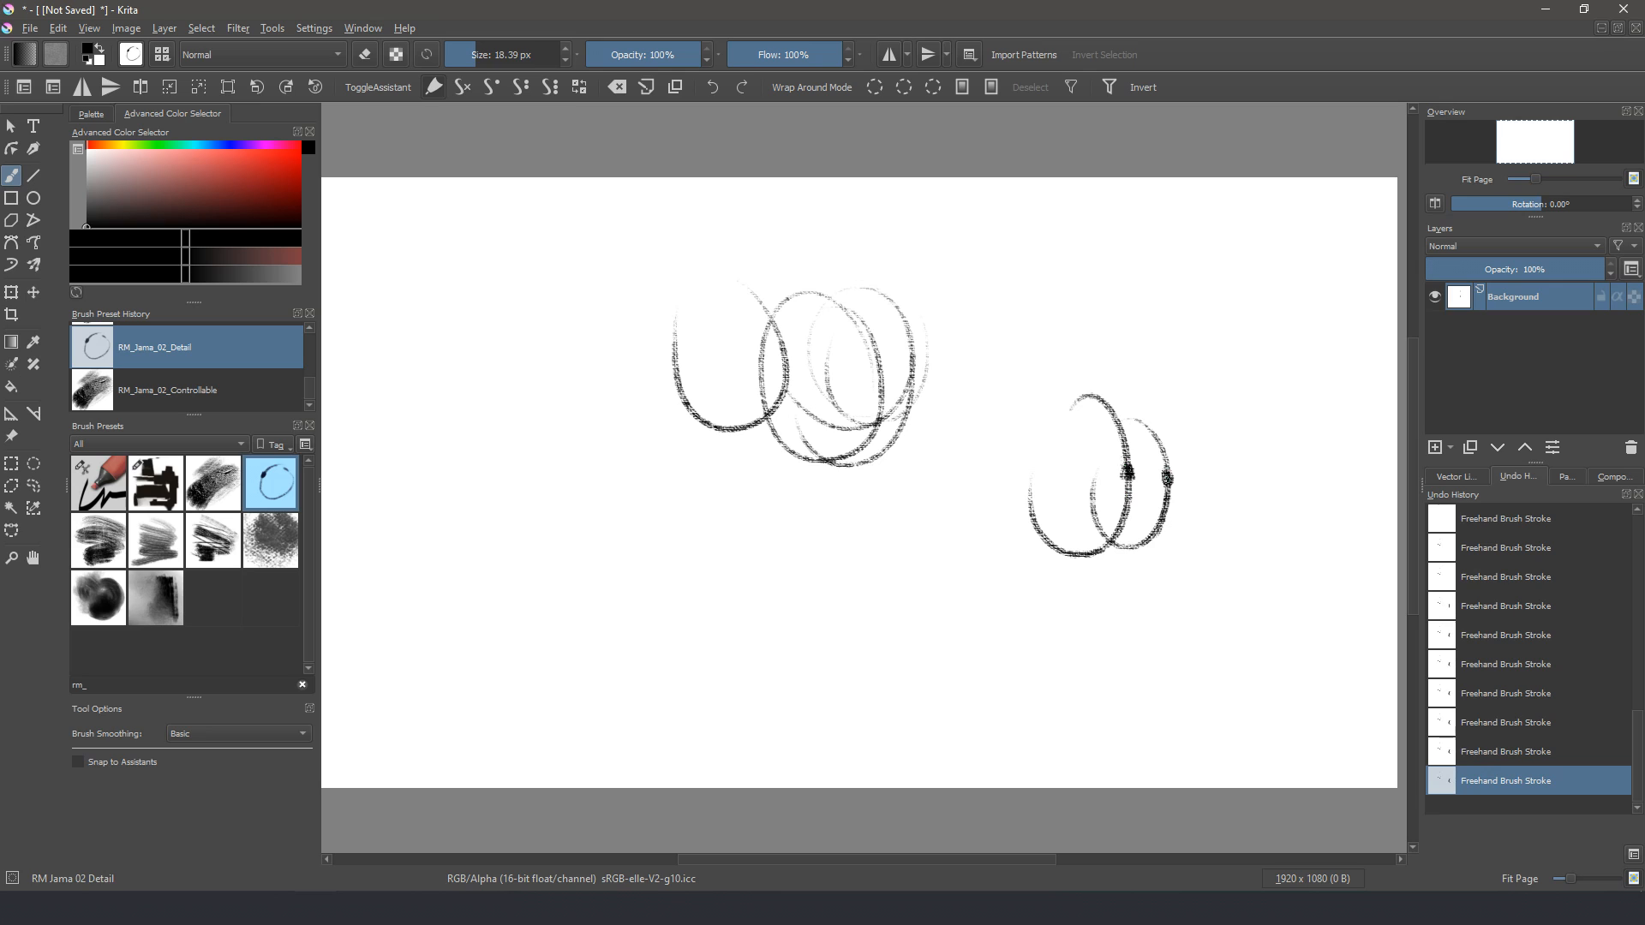
drag(1032, 506, 1061, 538)
drag(1010, 403, 1011, 478)
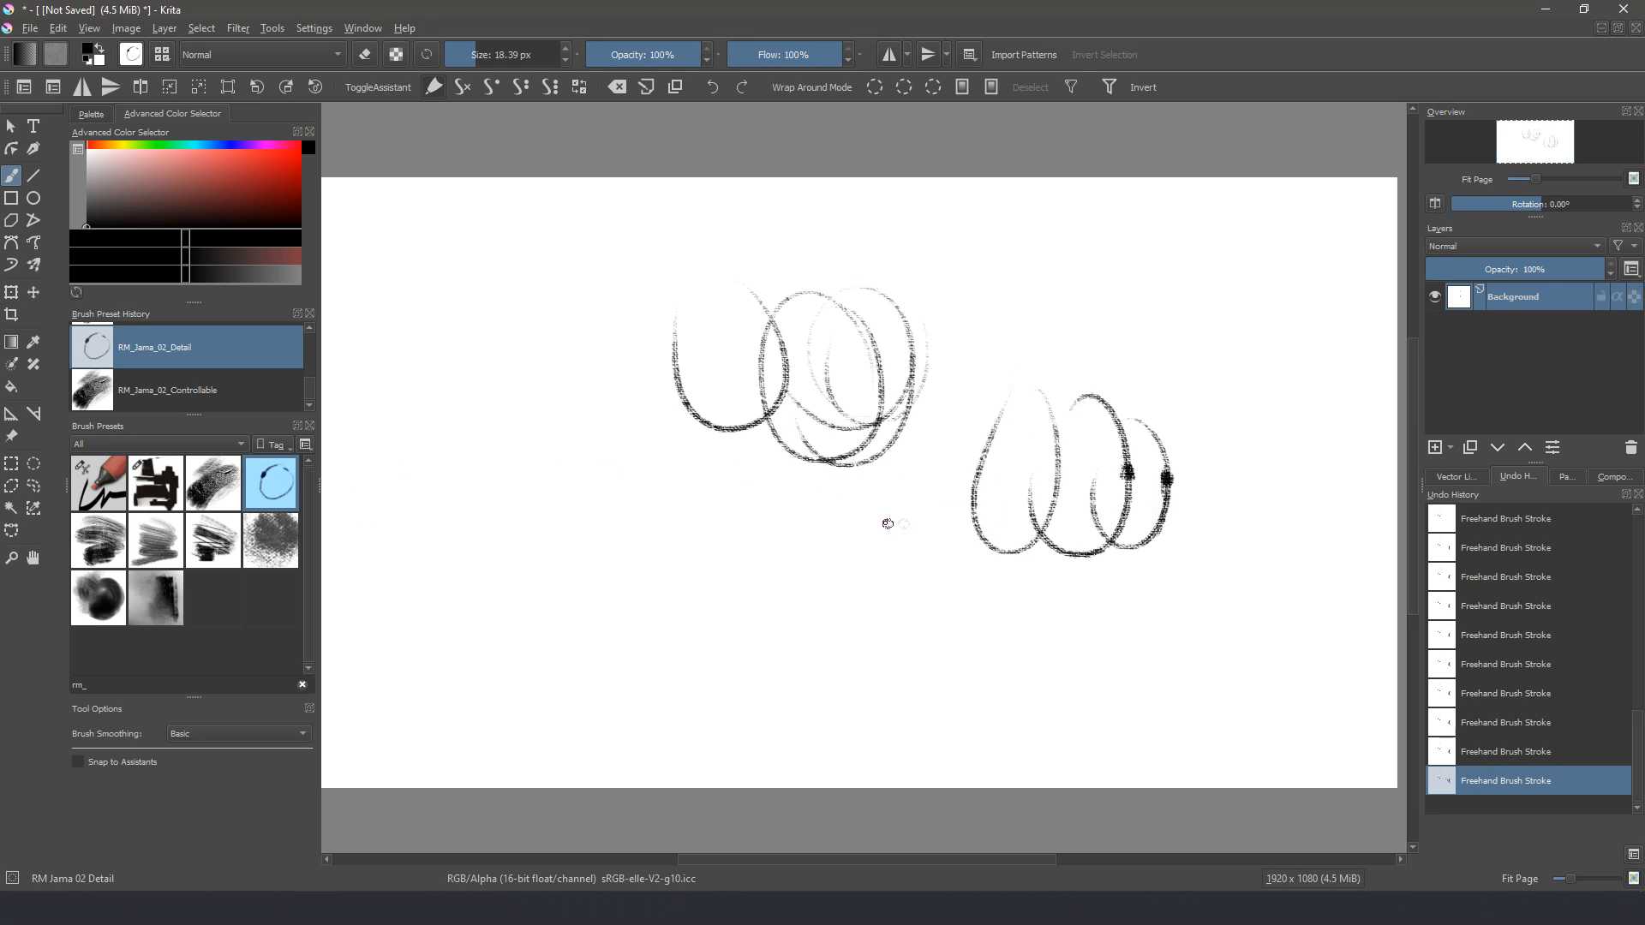
drag(646, 415, 1183, 599)
key(Delete)
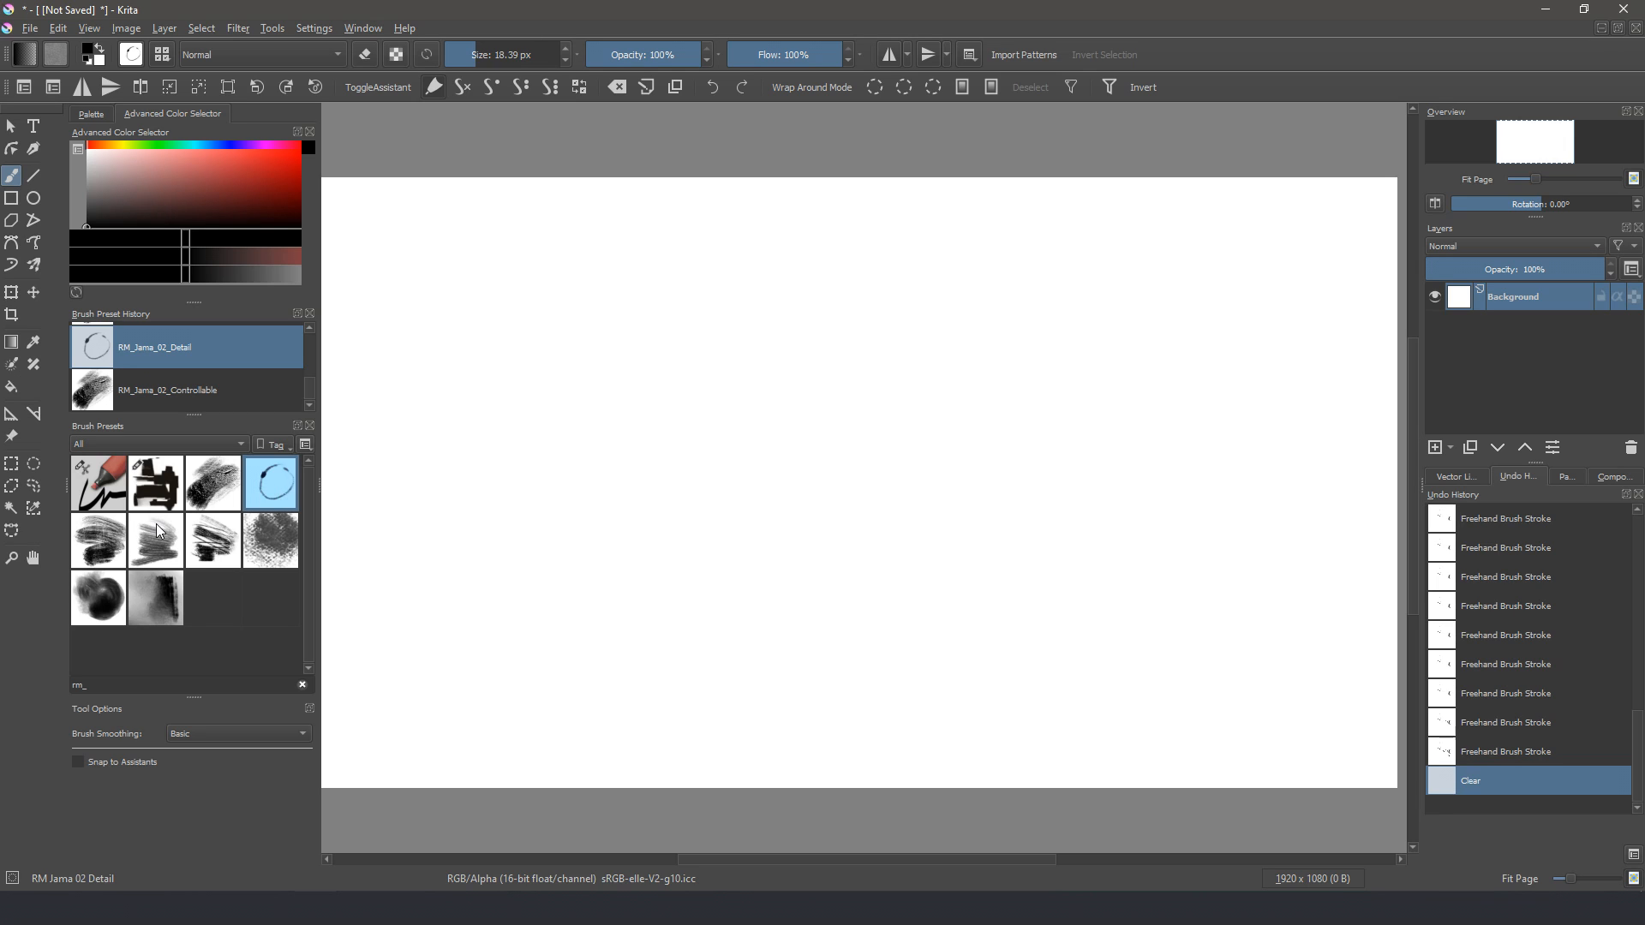
Step: Choose the RM_Jama_02_Original preset and cover the upper part of the canvas with crossing textured strokes at 71.77 px
click(110, 549)
mouse_move(588, 266)
mouse_down()
mouse_move(848, 450)
mouse_move(580, 396)
mouse_move(759, 353)
mouse_move(814, 274)
mouse_move(857, 445)
mouse_move(925, 342)
mouse_move(1045, 377)
mouse_move(1024, 276)
mouse_move(702, 267)
mouse_up()
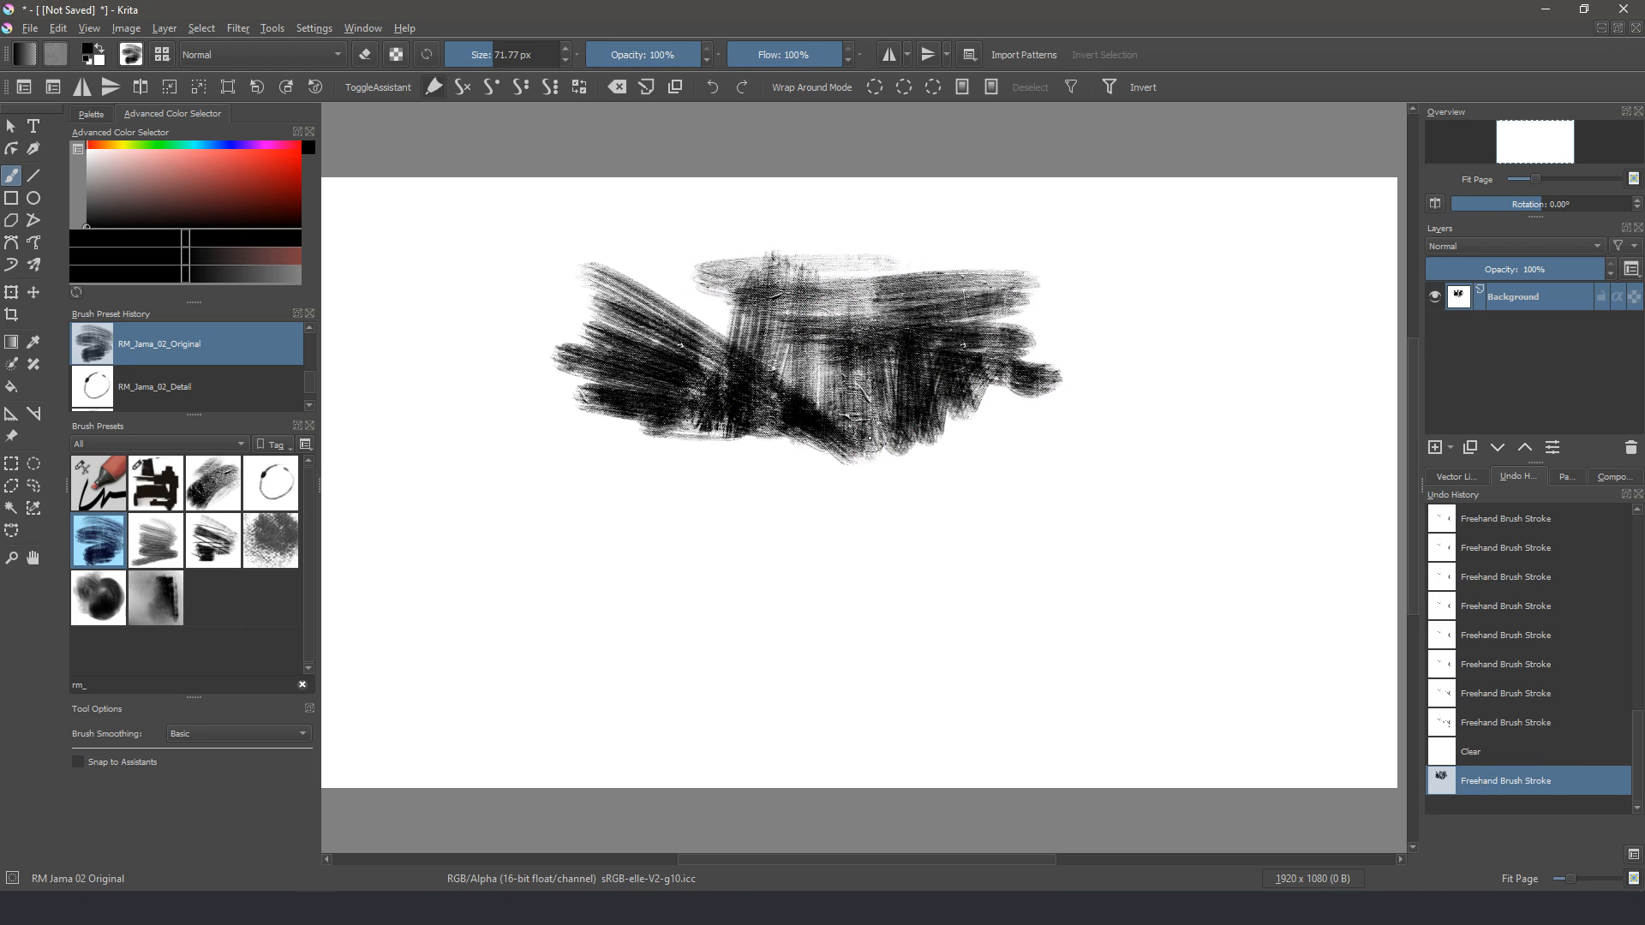
mouse_move(745, 352)
mouse_down()
mouse_move(698, 270)
mouse_move(668, 334)
mouse_move(548, 266)
mouse_move(758, 235)
mouse_up()
mouse_move(656, 236)
mouse_down()
mouse_move(771, 209)
mouse_move(801, 282)
mouse_move(775, 257)
mouse_move(827, 239)
mouse_move(920, 283)
mouse_up()
Step: Paint diagonal strokes with the RM_Jama_02_Pencil_Grunged preset at 64.41 px, and review its texture and masked brush options in the brush editor
click(157, 548)
mouse_move(734, 551)
mouse_down()
mouse_move(496, 470)
mouse_move(716, 532)
mouse_move(530, 441)
mouse_move(891, 505)
mouse_move(934, 531)
mouse_move(891, 514)
mouse_move(720, 525)
mouse_move(942, 664)
mouse_up()
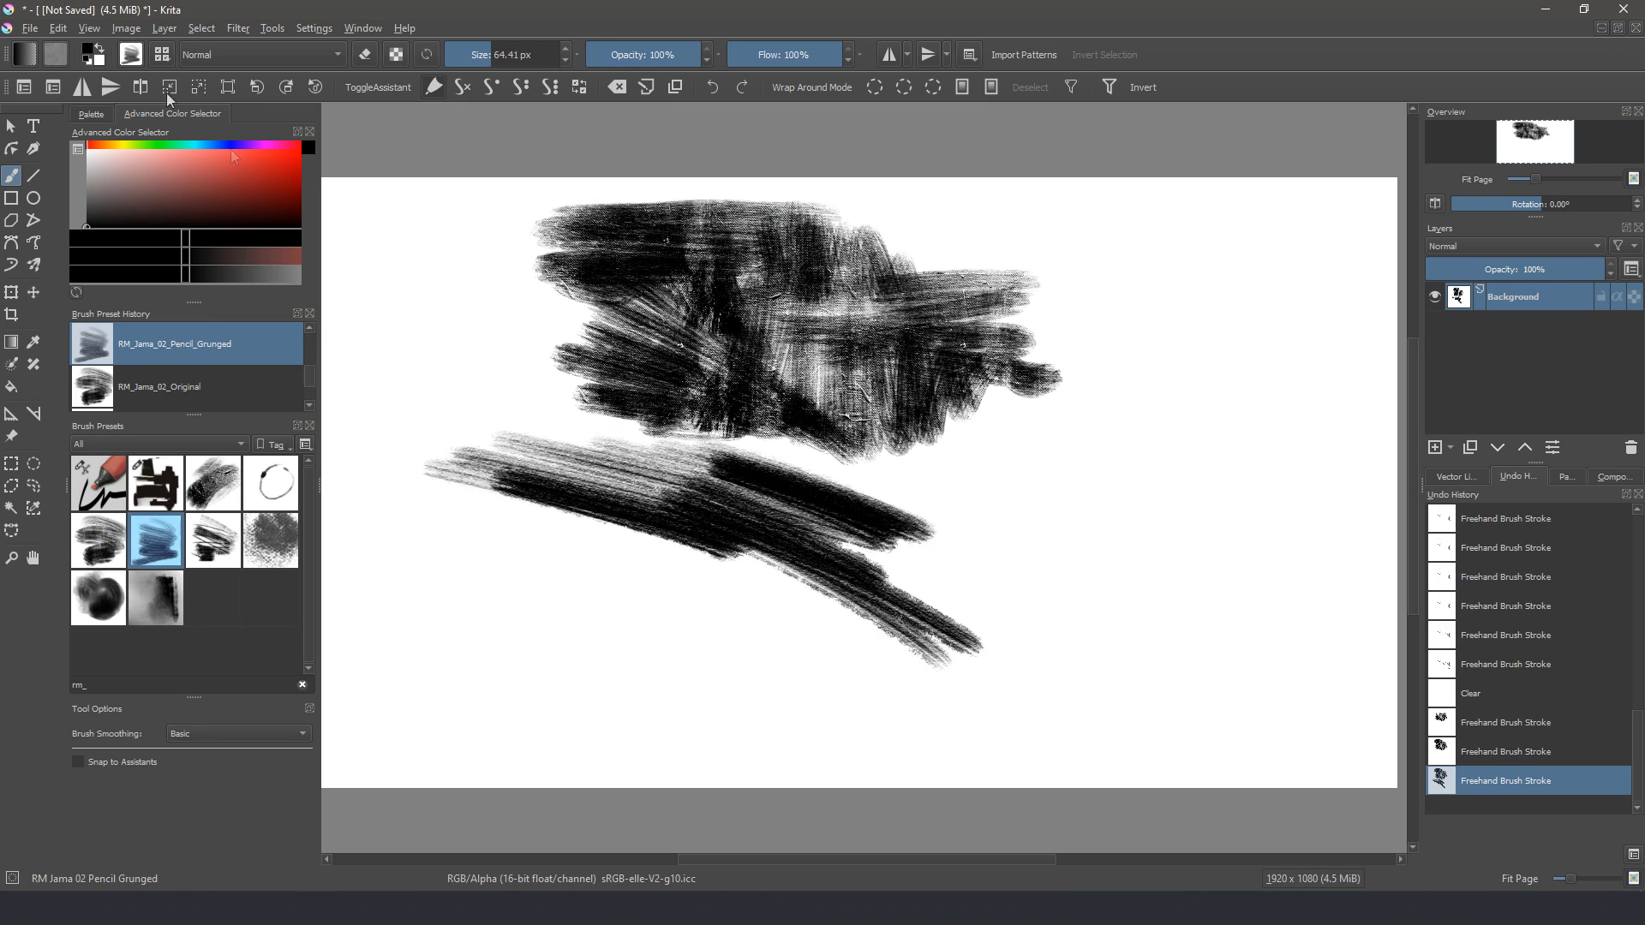
click(130, 55)
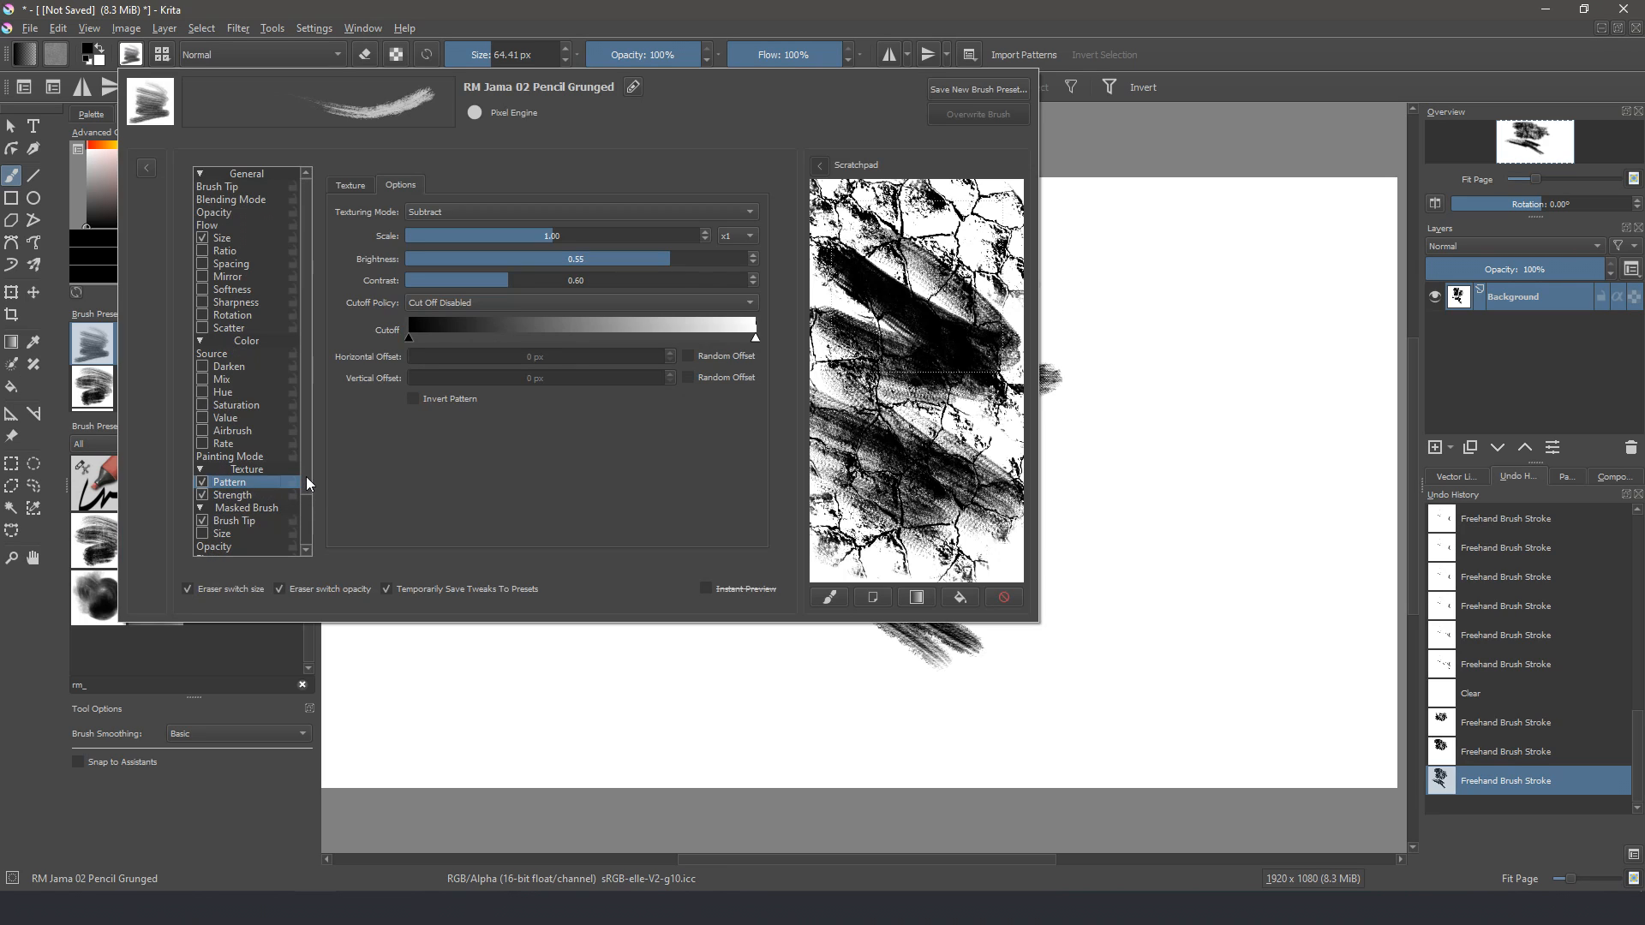
scroll(305, 482, down, 2)
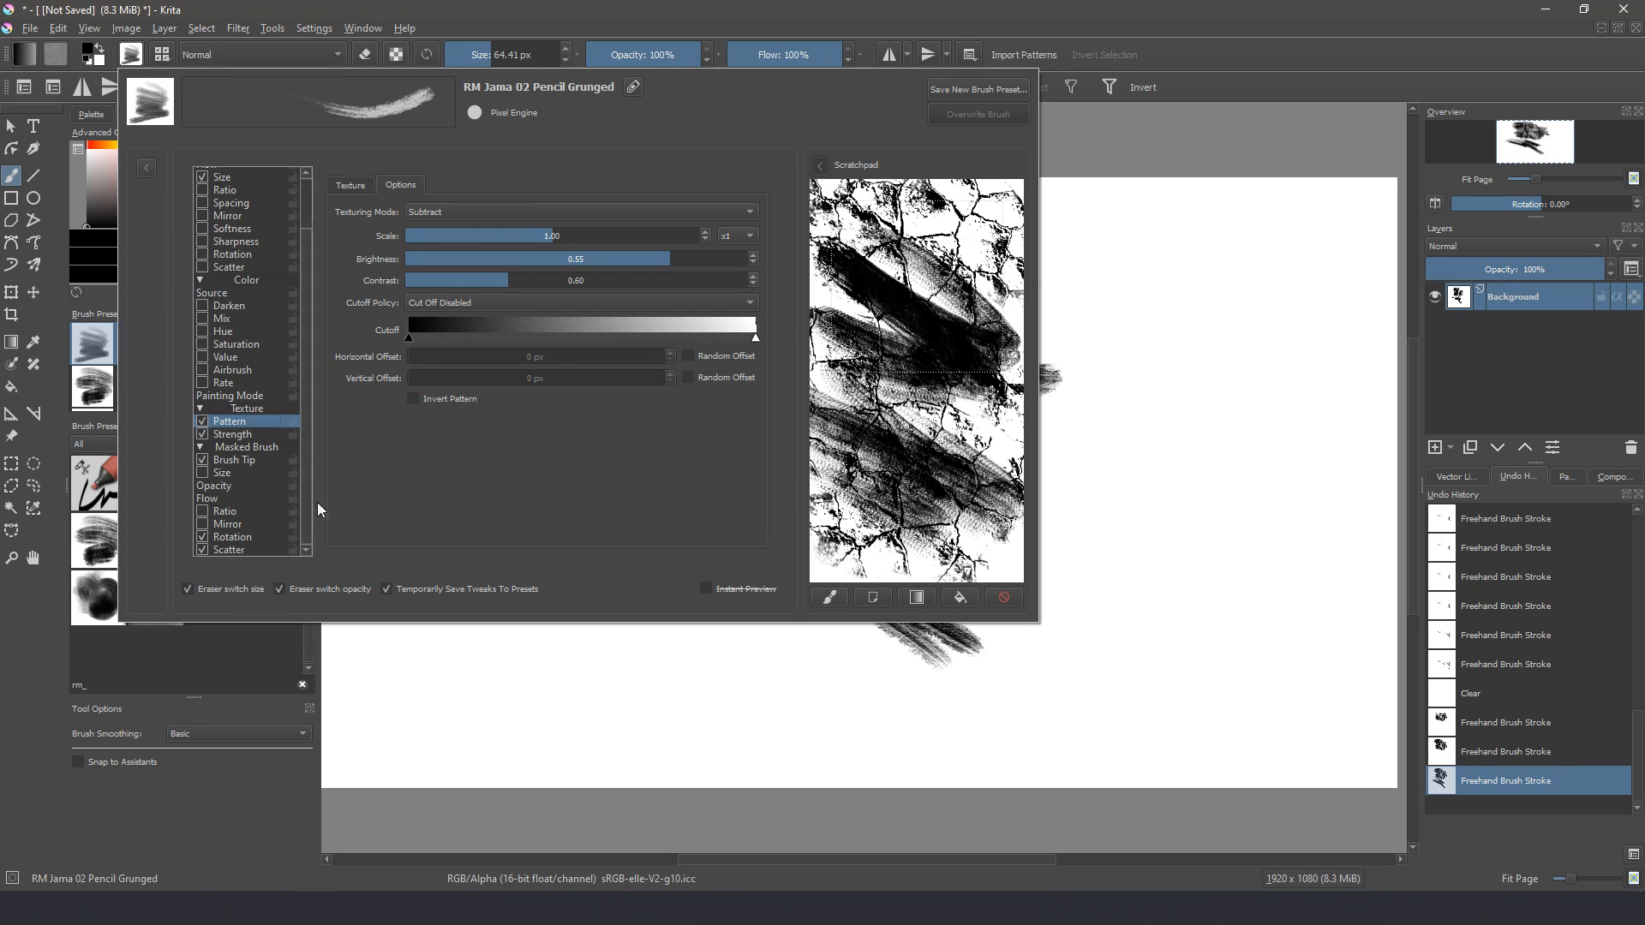
click(445, 664)
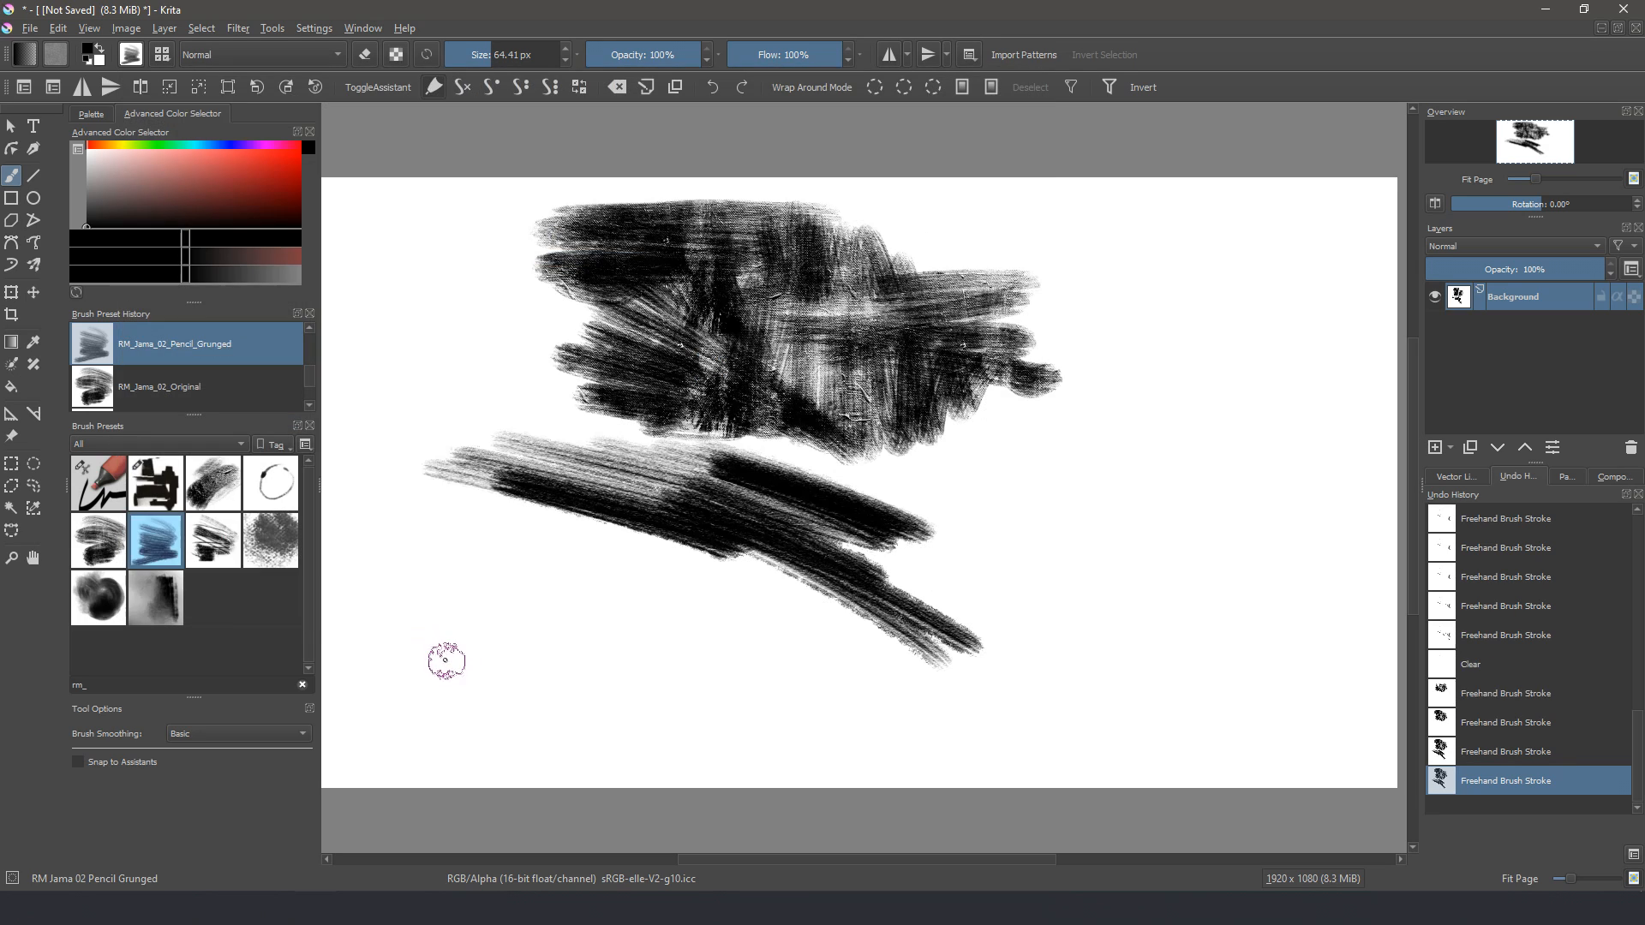
Step: Choose the RM_Jama_03_Dirty_Flat preset and paint two horizontal bands below the diagonal strokes at 66.72 px
click(213, 541)
mouse_move(426, 564)
mouse_down()
mouse_move(610, 600)
mouse_move(385, 611)
mouse_move(615, 629)
mouse_move(485, 632)
mouse_up()
mouse_move(891, 670)
mouse_down()
mouse_move(824, 672)
mouse_move(899, 688)
mouse_move(458, 698)
mouse_up()
Step: Reduce the brush size to 37.55 px and draw three d-shaped figures and a filled black square in the empty canvas area
key(bracketleft)
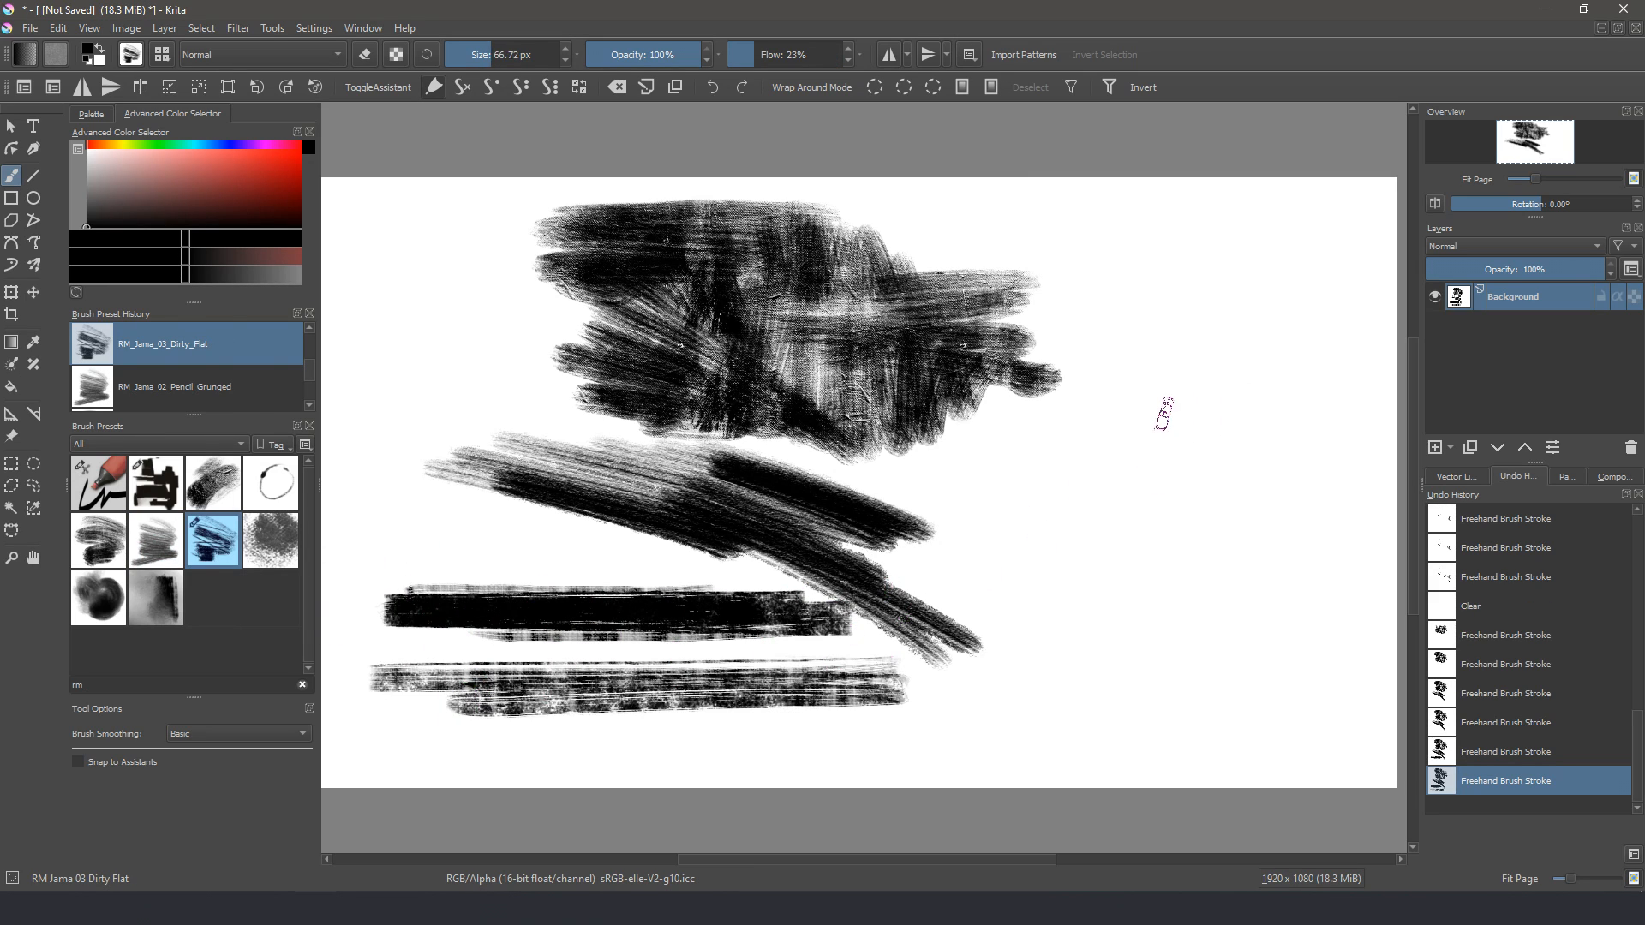
mouse_move(1049, 441)
mouse_down()
mouse_move(1038, 496)
mouse_move(1017, 536)
mouse_move(993, 538)
mouse_move(1024, 572)
mouse_move(469, 316)
mouse_up()
key(ctrl+plus)
key(ctrl+plus)
key(ctrl+plus)
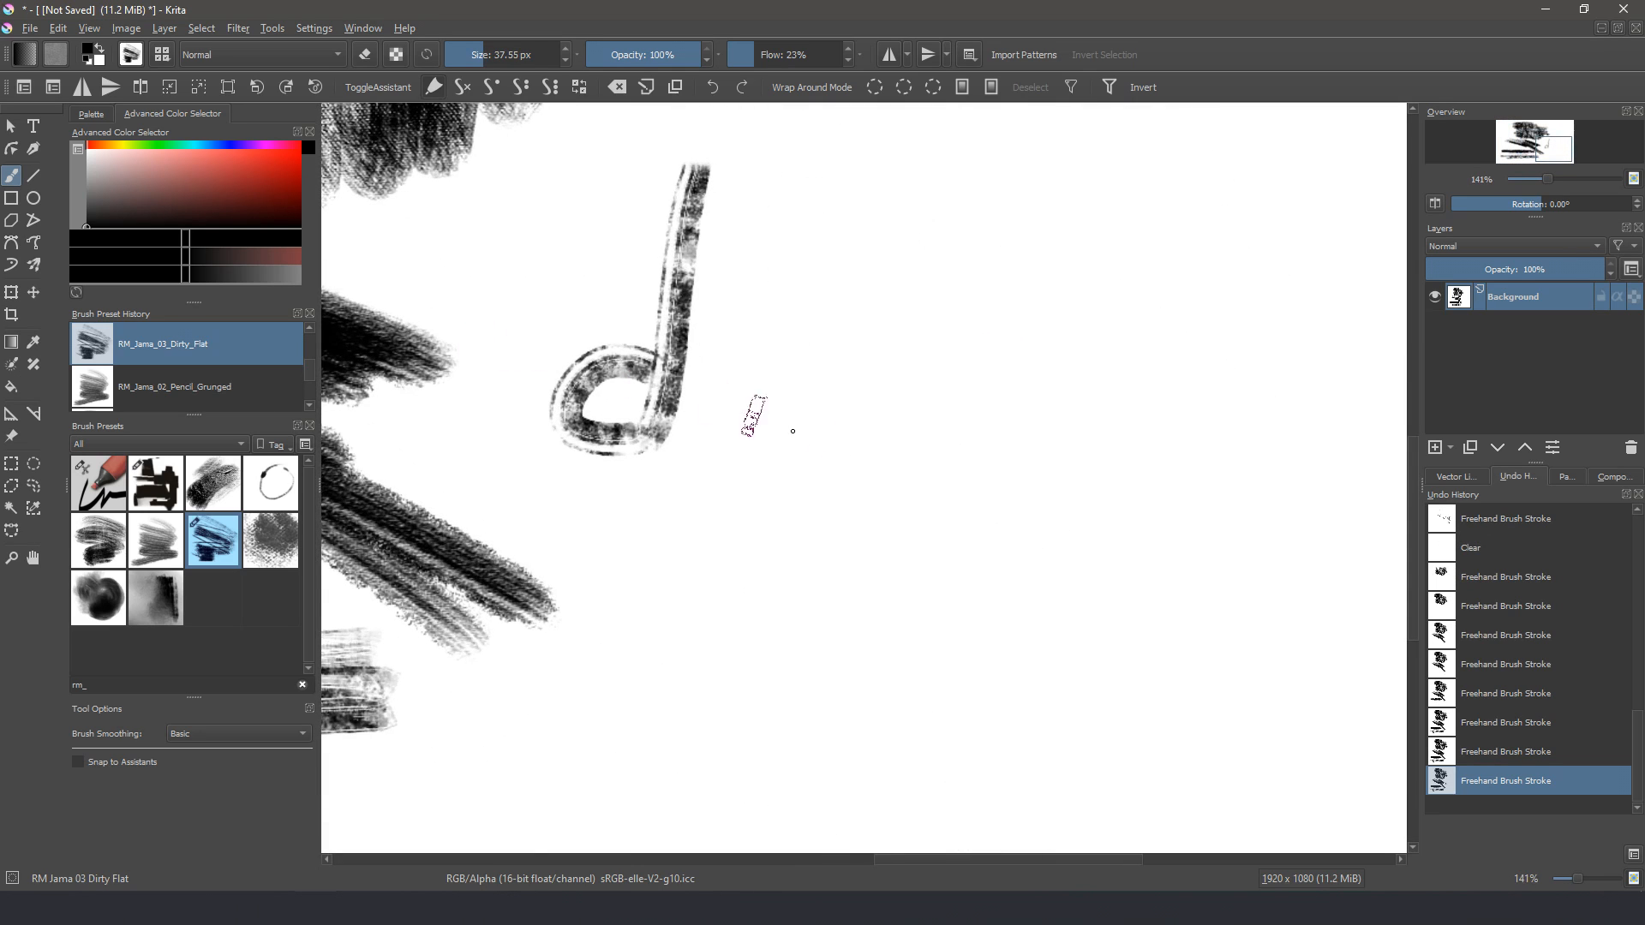
drag(927, 249, 891, 587)
mouse_move(886, 484)
mouse_down()
mouse_move(817, 467)
mouse_move(795, 515)
mouse_move(818, 568)
mouse_move(882, 553)
mouse_up()
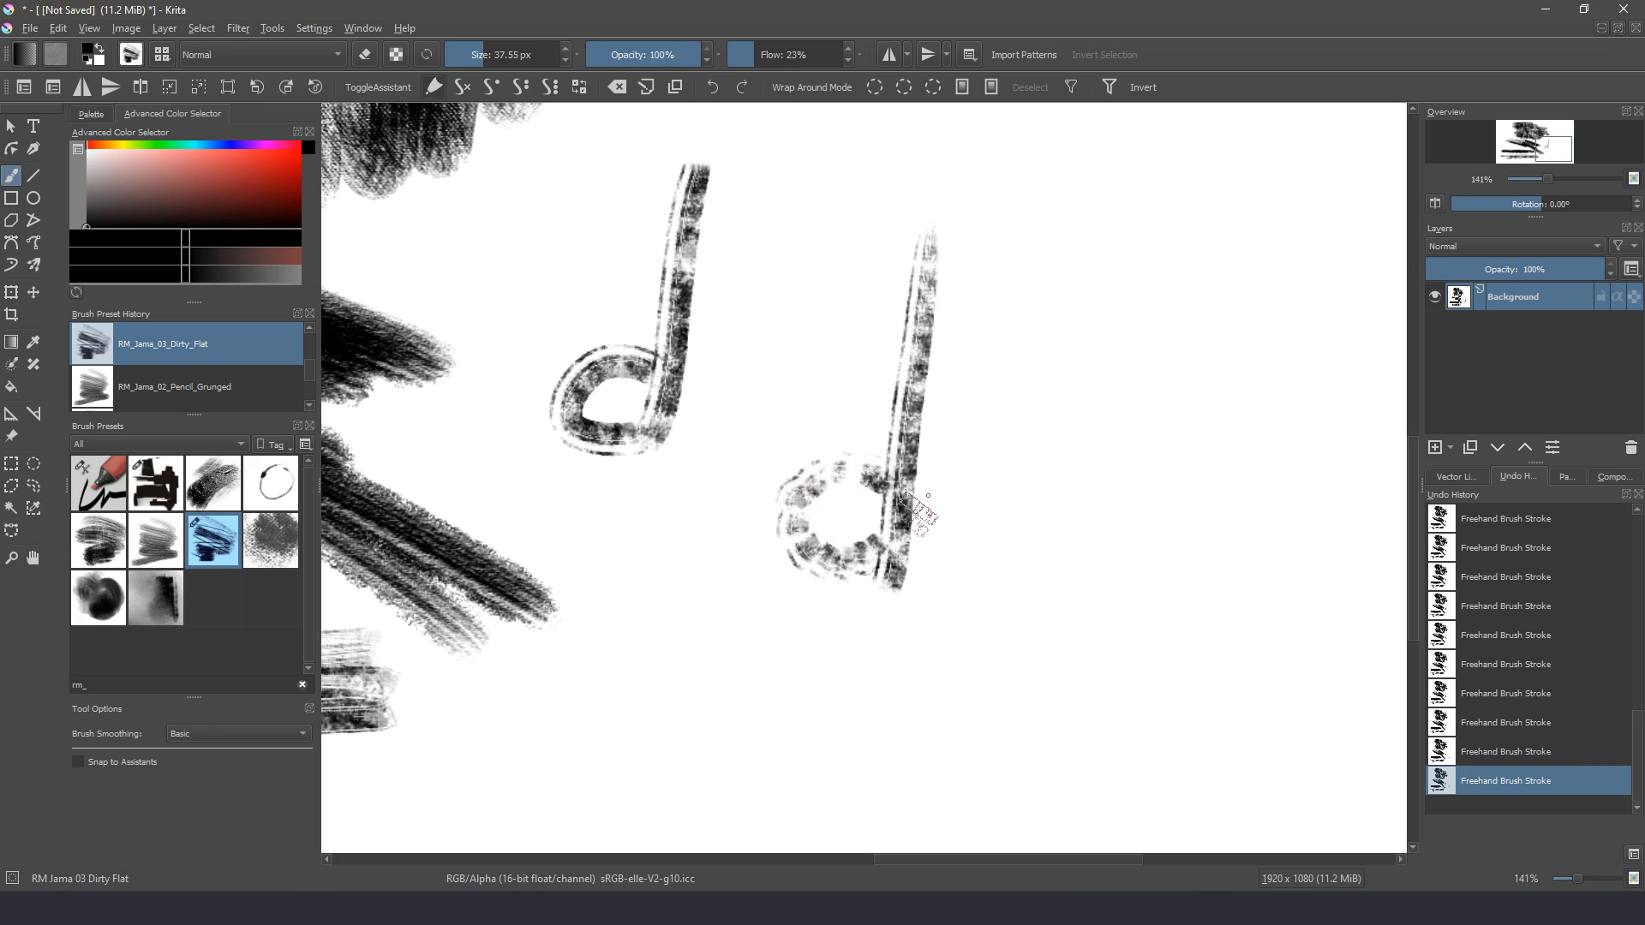
drag(1111, 268, 1086, 634)
mouse_move(1075, 514)
mouse_down()
mouse_move(1101, 548)
mouse_move(1204, 557)
mouse_move(1105, 535)
mouse_move(1165, 599)
mouse_move(1201, 533)
mouse_up()
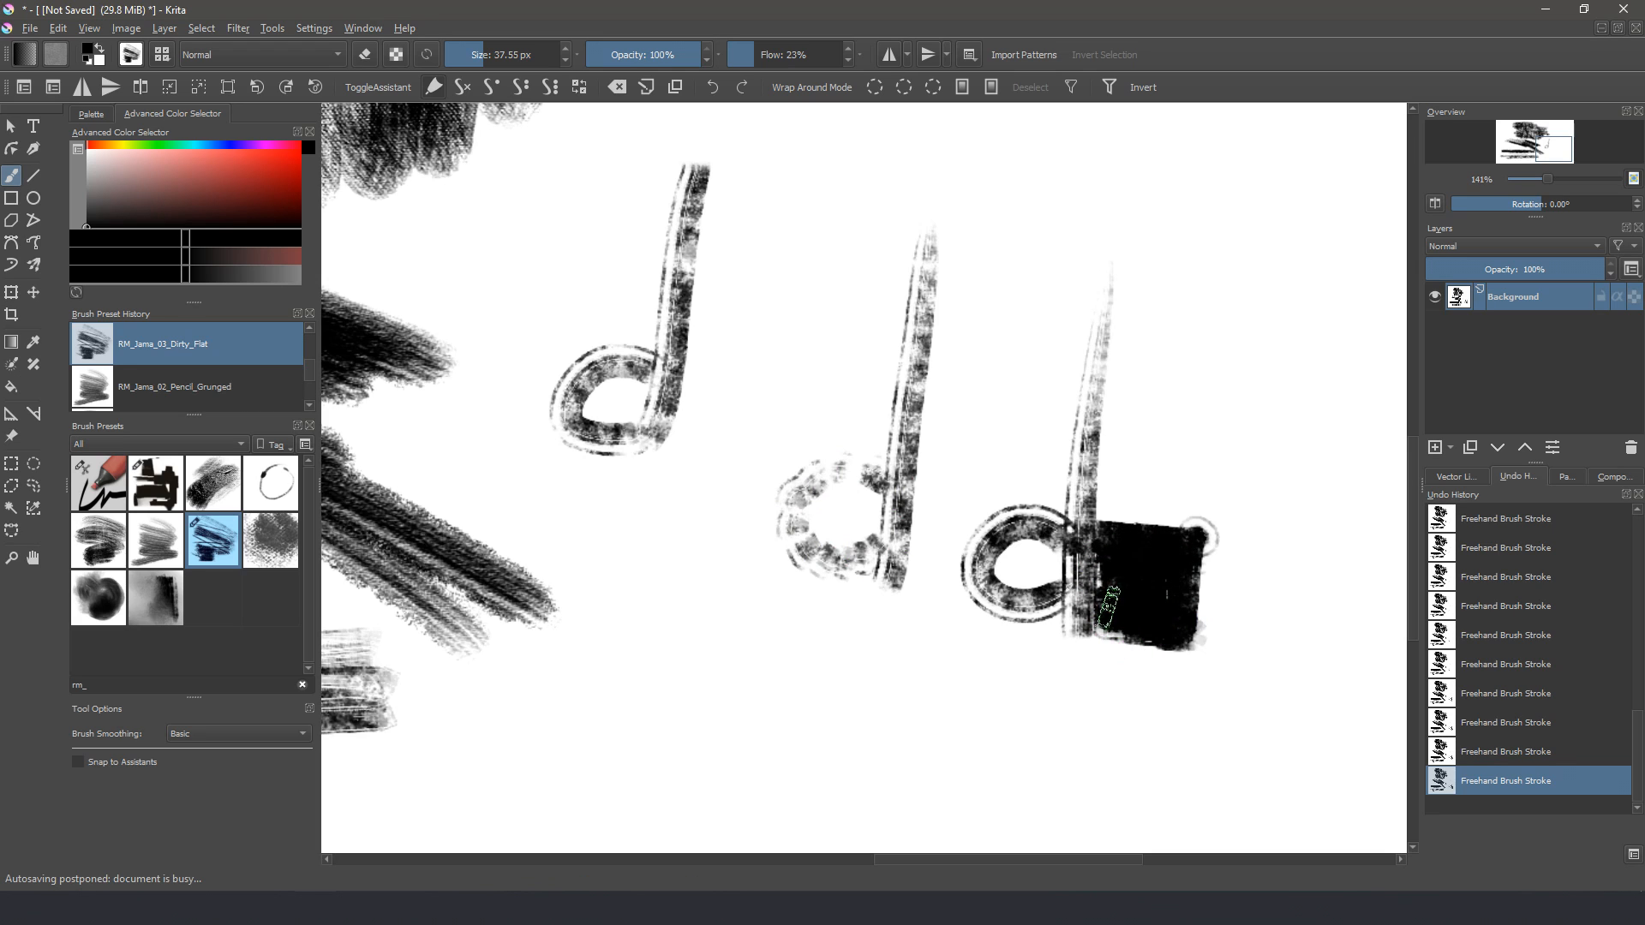
Step: Enlarge the brush to 111.16 px, paint broad black strokes below the d-shaped figures, and clear the canvas
key(minus)
key(minus)
key(minus)
mouse_move(766, 537)
shift+mouse_down()
mouse_move(899, 557)
mouse_move(870, 584)
mouse_move(745, 568)
mouse_move(981, 582)
mouse_move(744, 570)
mouse_move(771, 538)
shift+mouse_up()
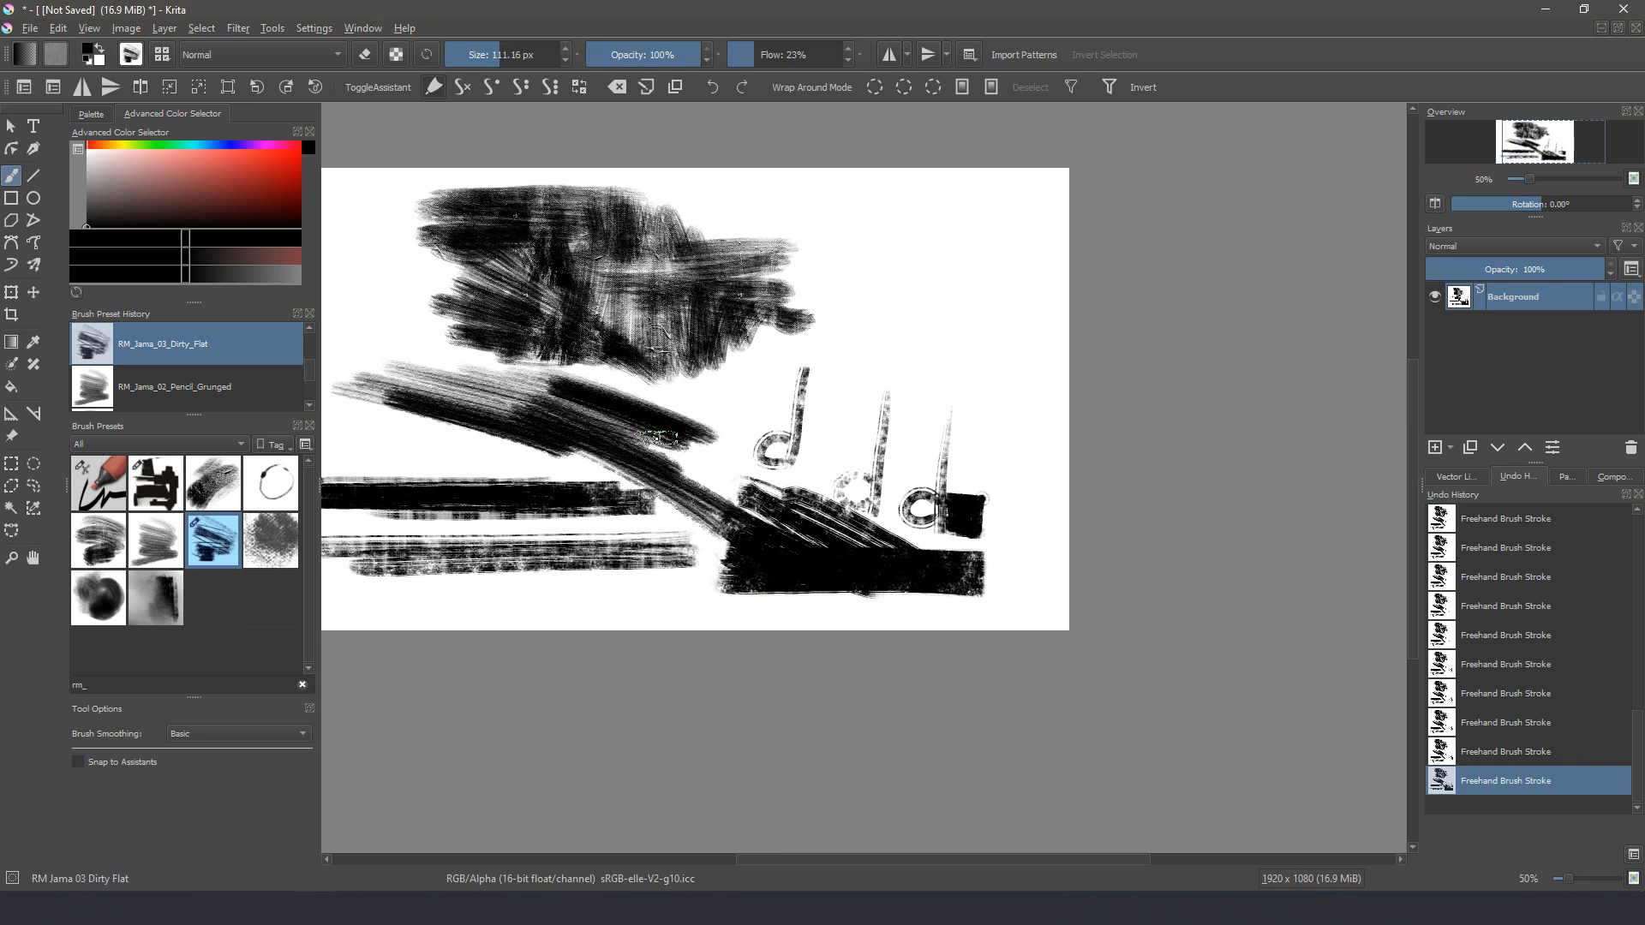
key(Delete)
Step: Resize the Dirty Flat brush to 106.26 px and paint a thick beam with a filled pillar at 23% flow
shift+drag(560, 358, 622, 359)
mouse_move(576, 438)
mouse_down()
mouse_move(778, 496)
mouse_move(786, 530)
mouse_up()
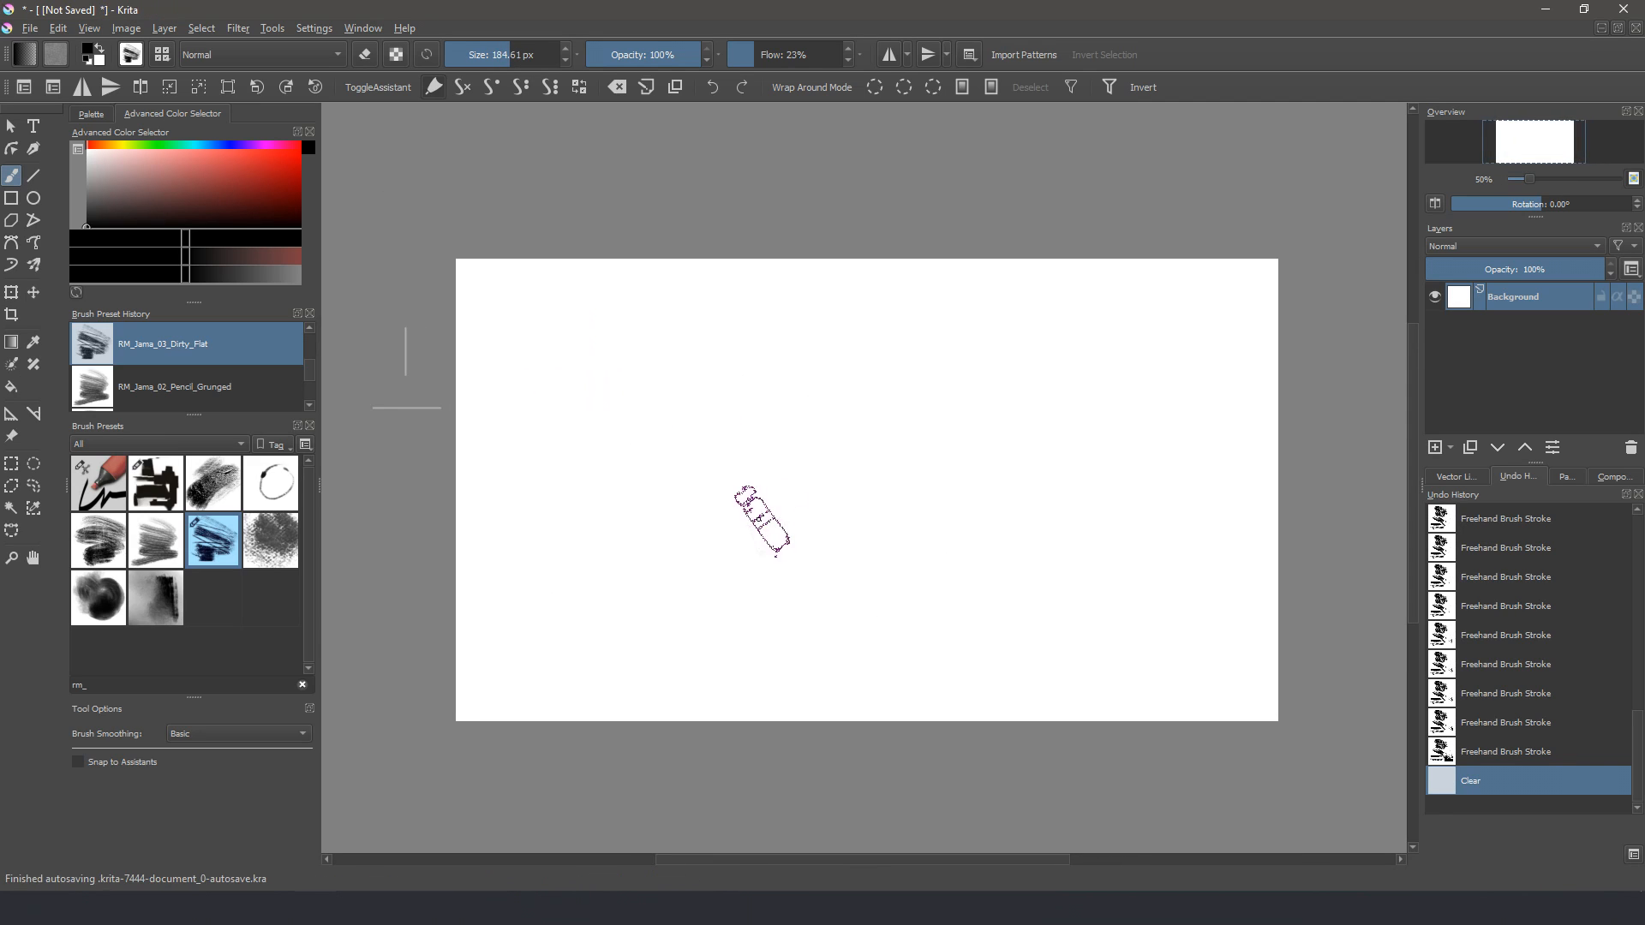
key(1)
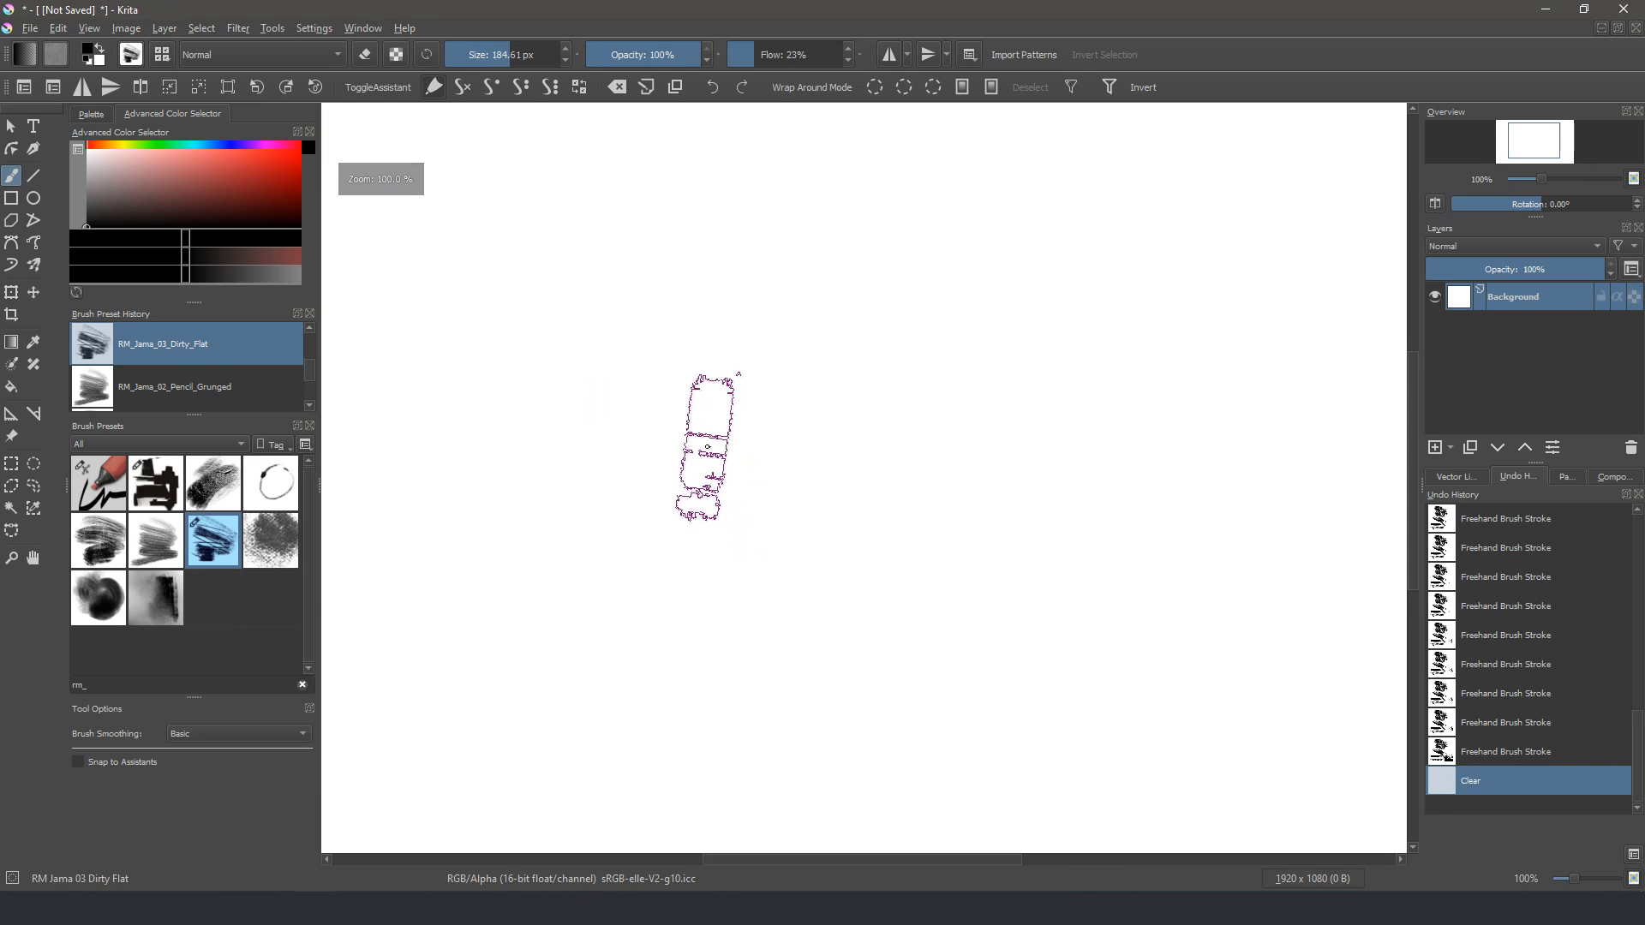
key(minus)
shift+drag(750, 455, 699, 455)
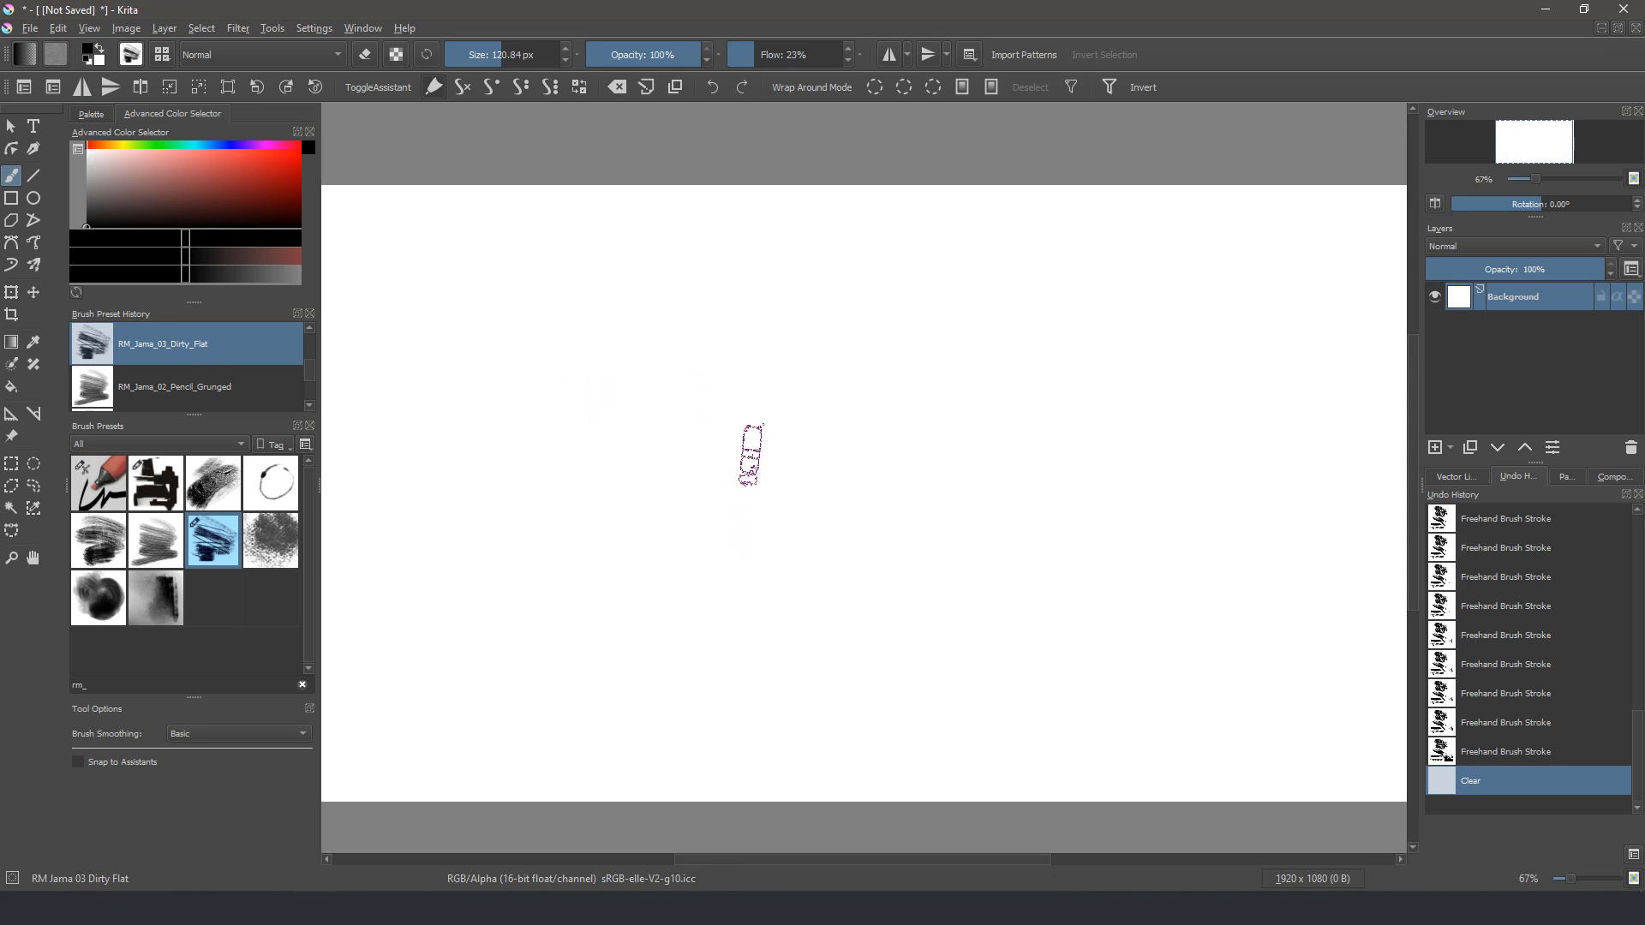
mouse_move(654, 316)
mouse_down()
mouse_move(729, 343)
mouse_move(664, 296)
mouse_move(733, 295)
mouse_move(751, 412)
mouse_move(719, 328)
mouse_move(693, 321)
mouse_move(670, 371)
mouse_move(644, 372)
mouse_move(746, 481)
mouse_move(699, 416)
mouse_move(733, 338)
mouse_move(772, 536)
mouse_up()
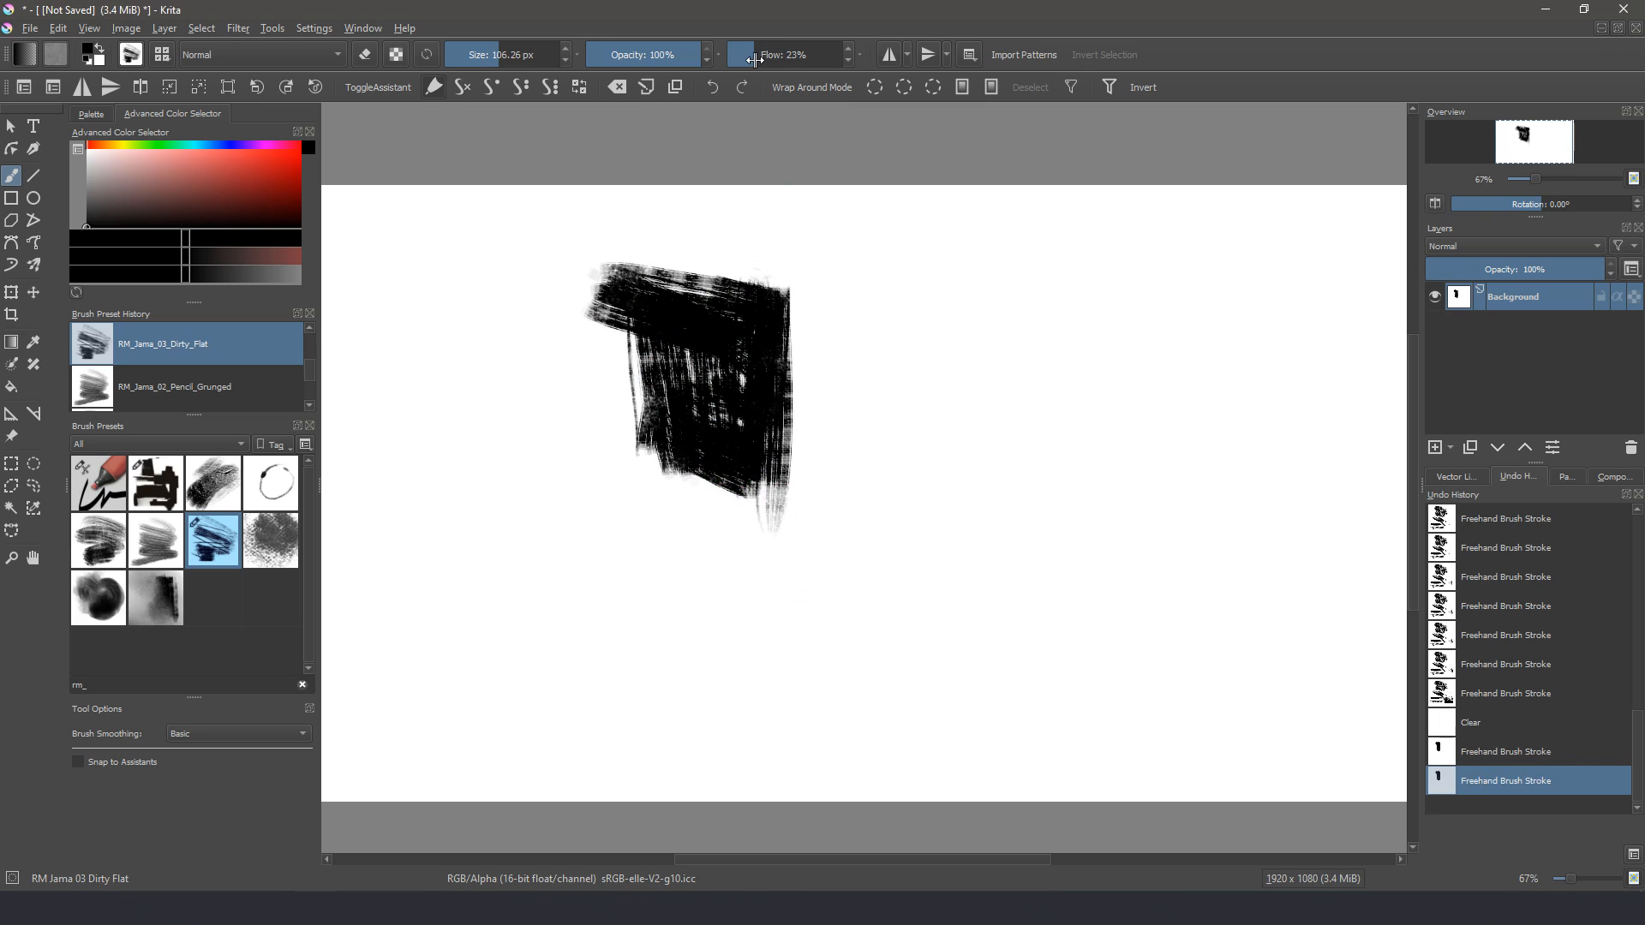
Step: Paint three more beam-and-pillar shapes, each with a different flow, and set the brush flow to 57%
drag(758, 58, 814, 58)
mouse_move(900, 283)
mouse_down()
mouse_move(1105, 317)
mouse_move(1062, 360)
mouse_move(968, 343)
mouse_move(960, 403)
mouse_up()
drag(796, 58, 857, 60)
mouse_move(1139, 300)
mouse_down()
mouse_move(1285, 314)
mouse_move(1244, 396)
mouse_move(1243, 480)
mouse_move(1174, 446)
mouse_up()
drag(845, 62, 740, 70)
mouse_move(831, 477)
mouse_down()
mouse_move(954, 588)
mouse_move(925, 652)
mouse_move(967, 538)
mouse_move(934, 668)
mouse_move(797, 488)
mouse_move(994, 506)
mouse_move(985, 744)
mouse_up()
click(801, 55)
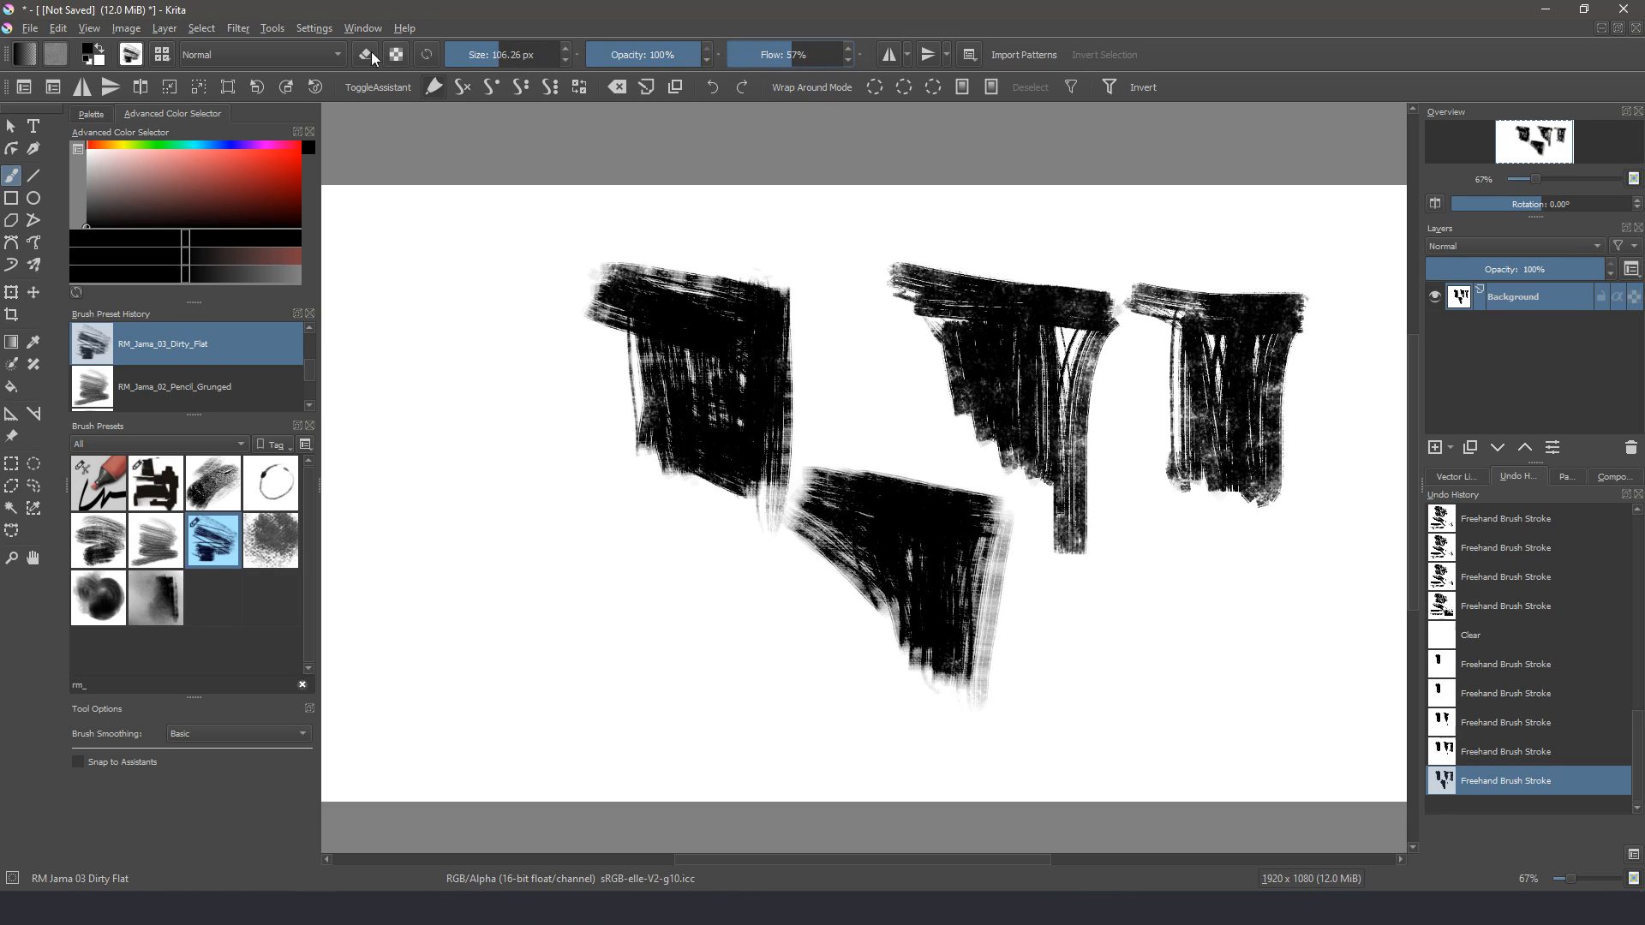
Step: Open the toolbar configuration for BrushesAndStuff and filter its available actions by "slider"
click(313, 29)
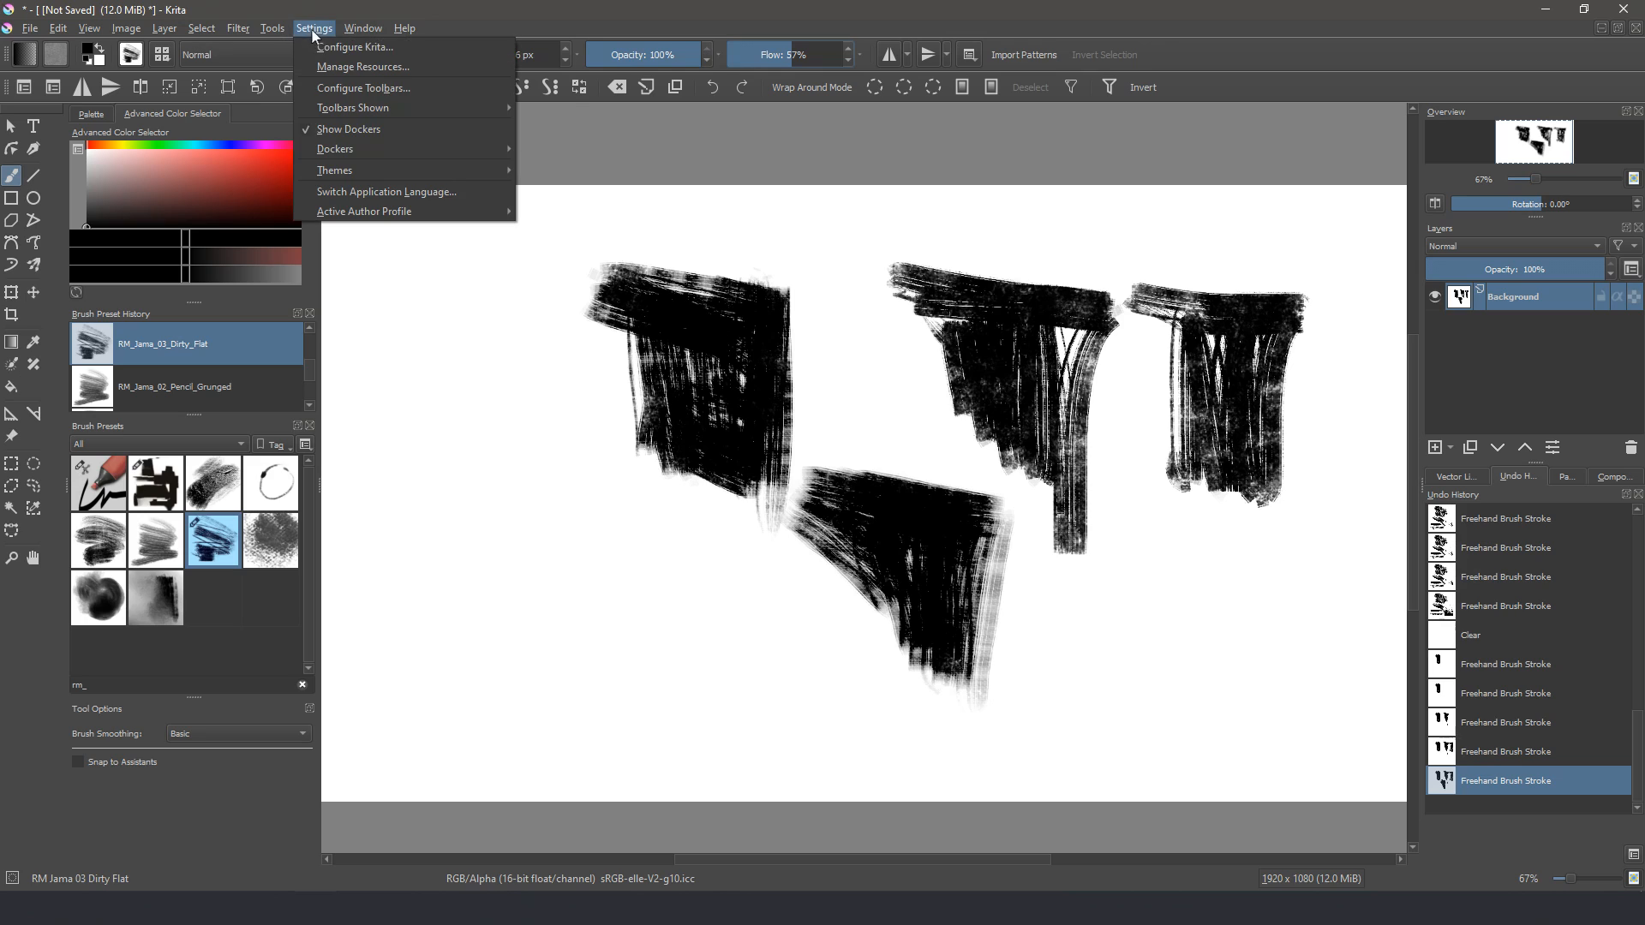
click(327, 87)
click(655, 313)
click(660, 328)
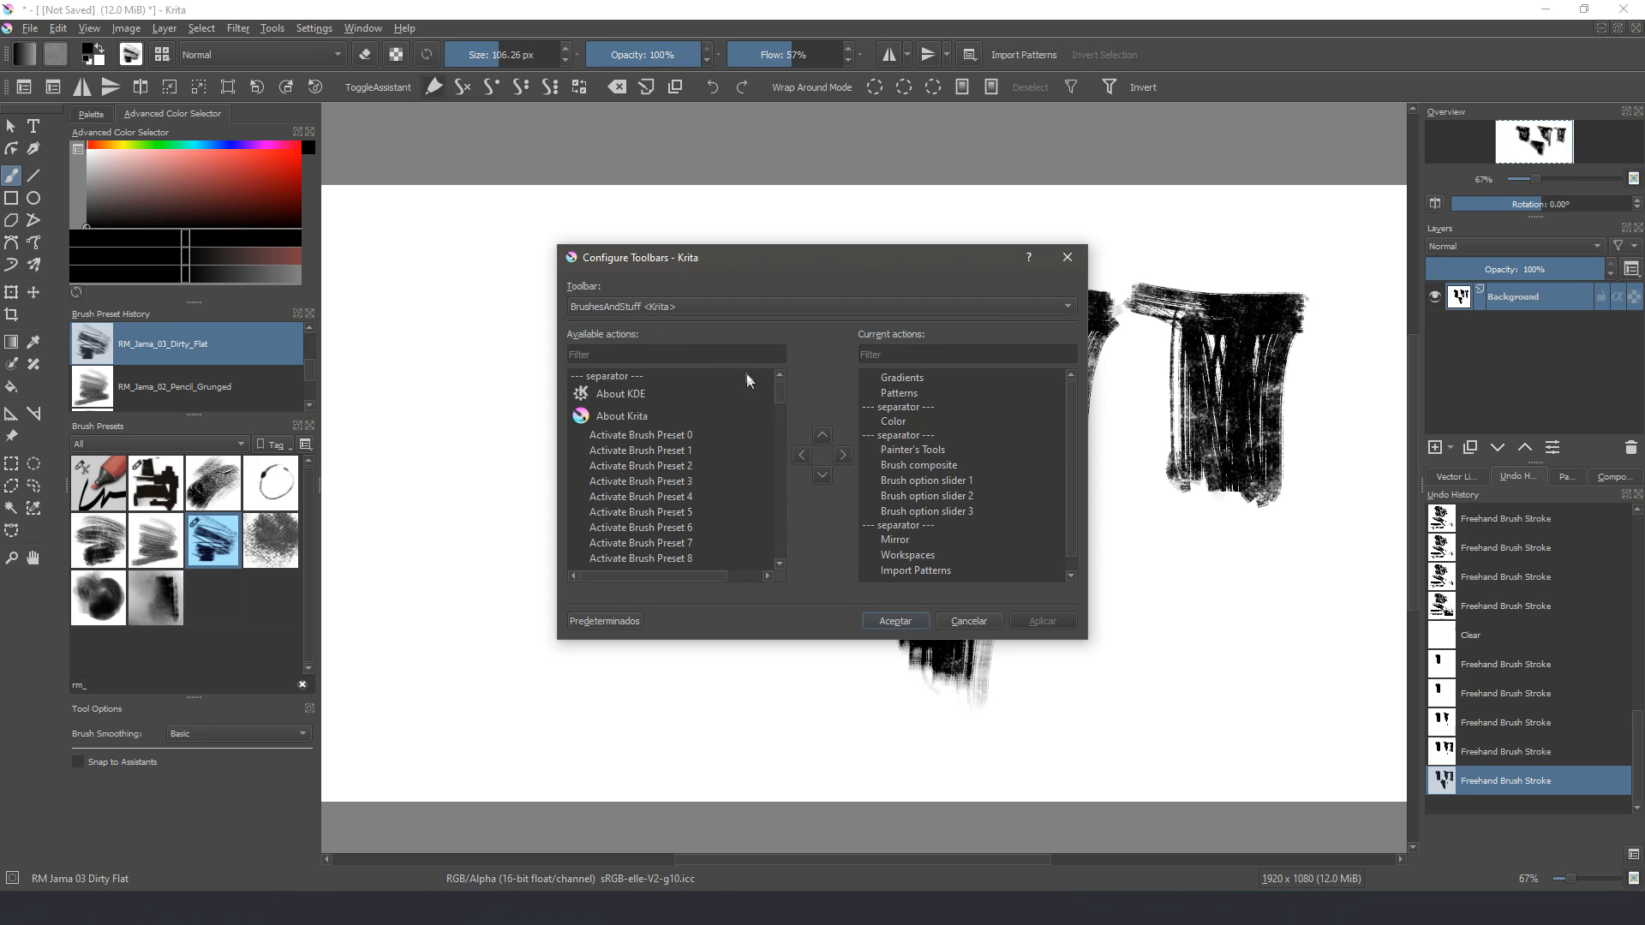
scroll(778, 391, down, 5)
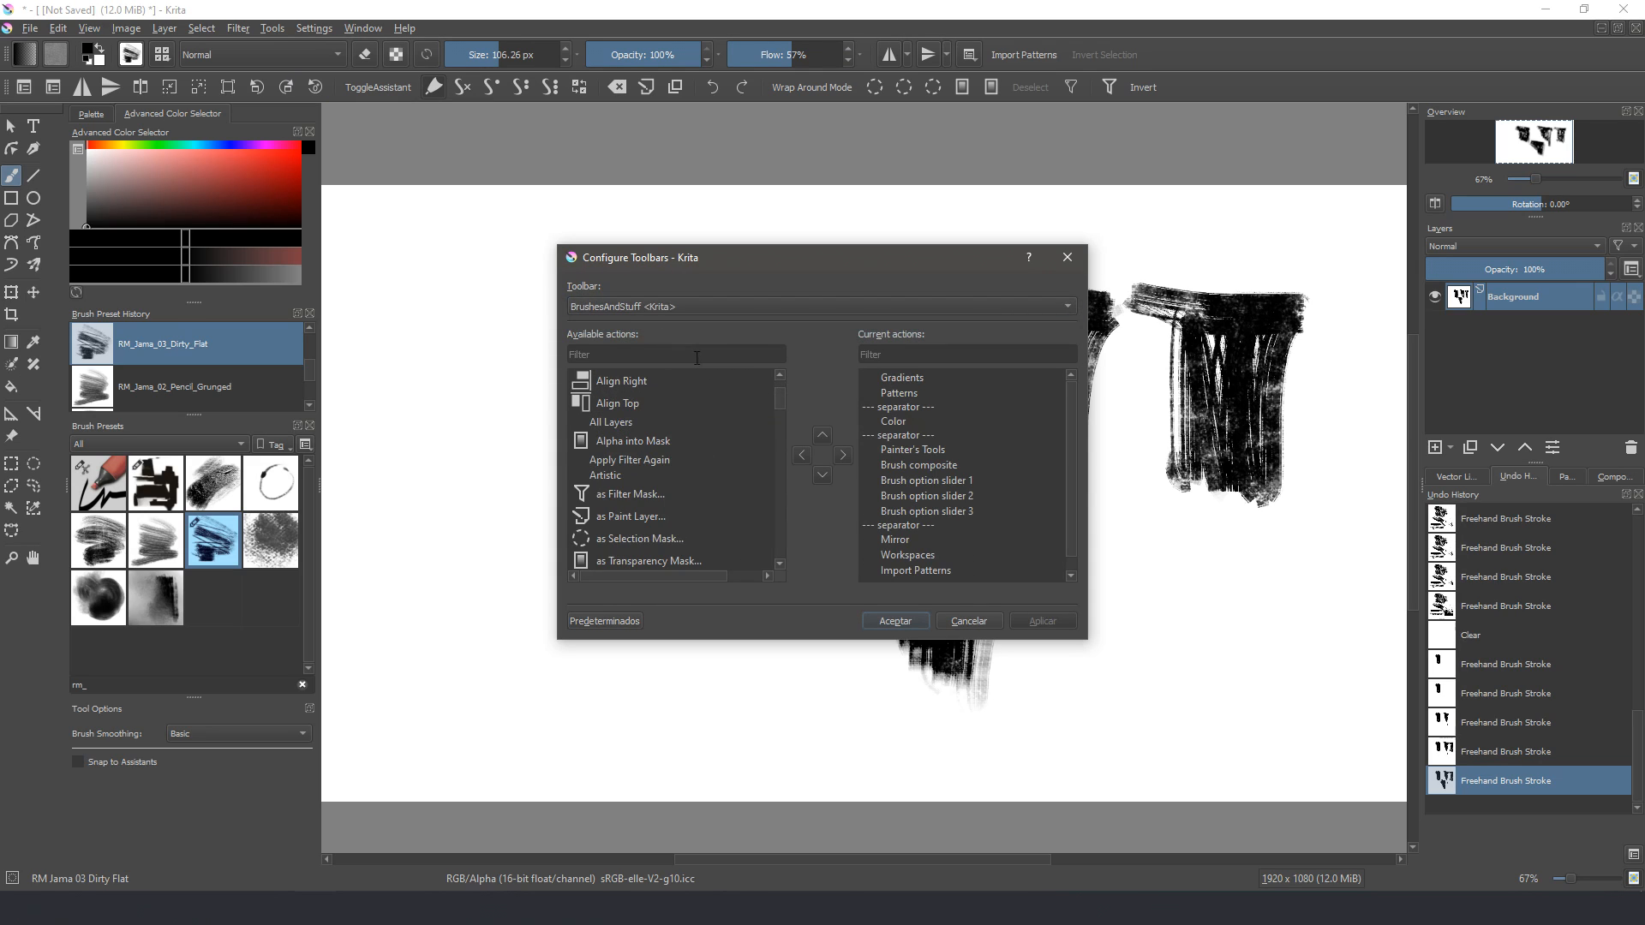
text(ide)
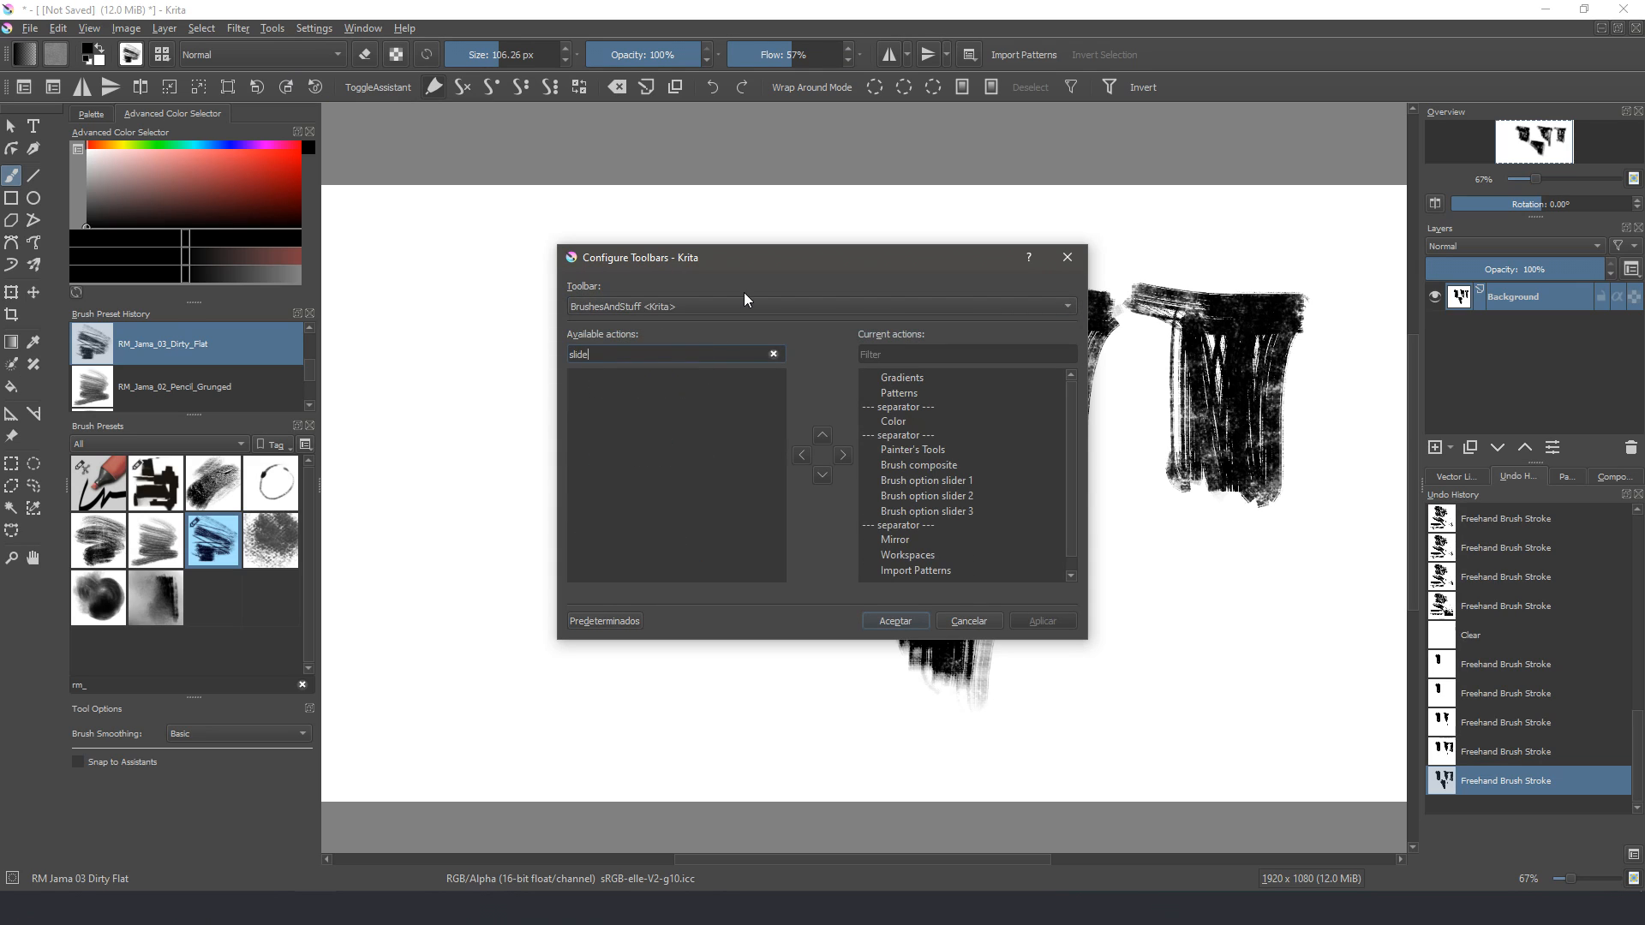
text(r)
Step: Remove Brush option slider 3 from the current actions, add it back after Brush option slider 2, and apply the toolbar configuration
click(941, 511)
click(802, 455)
click(643, 381)
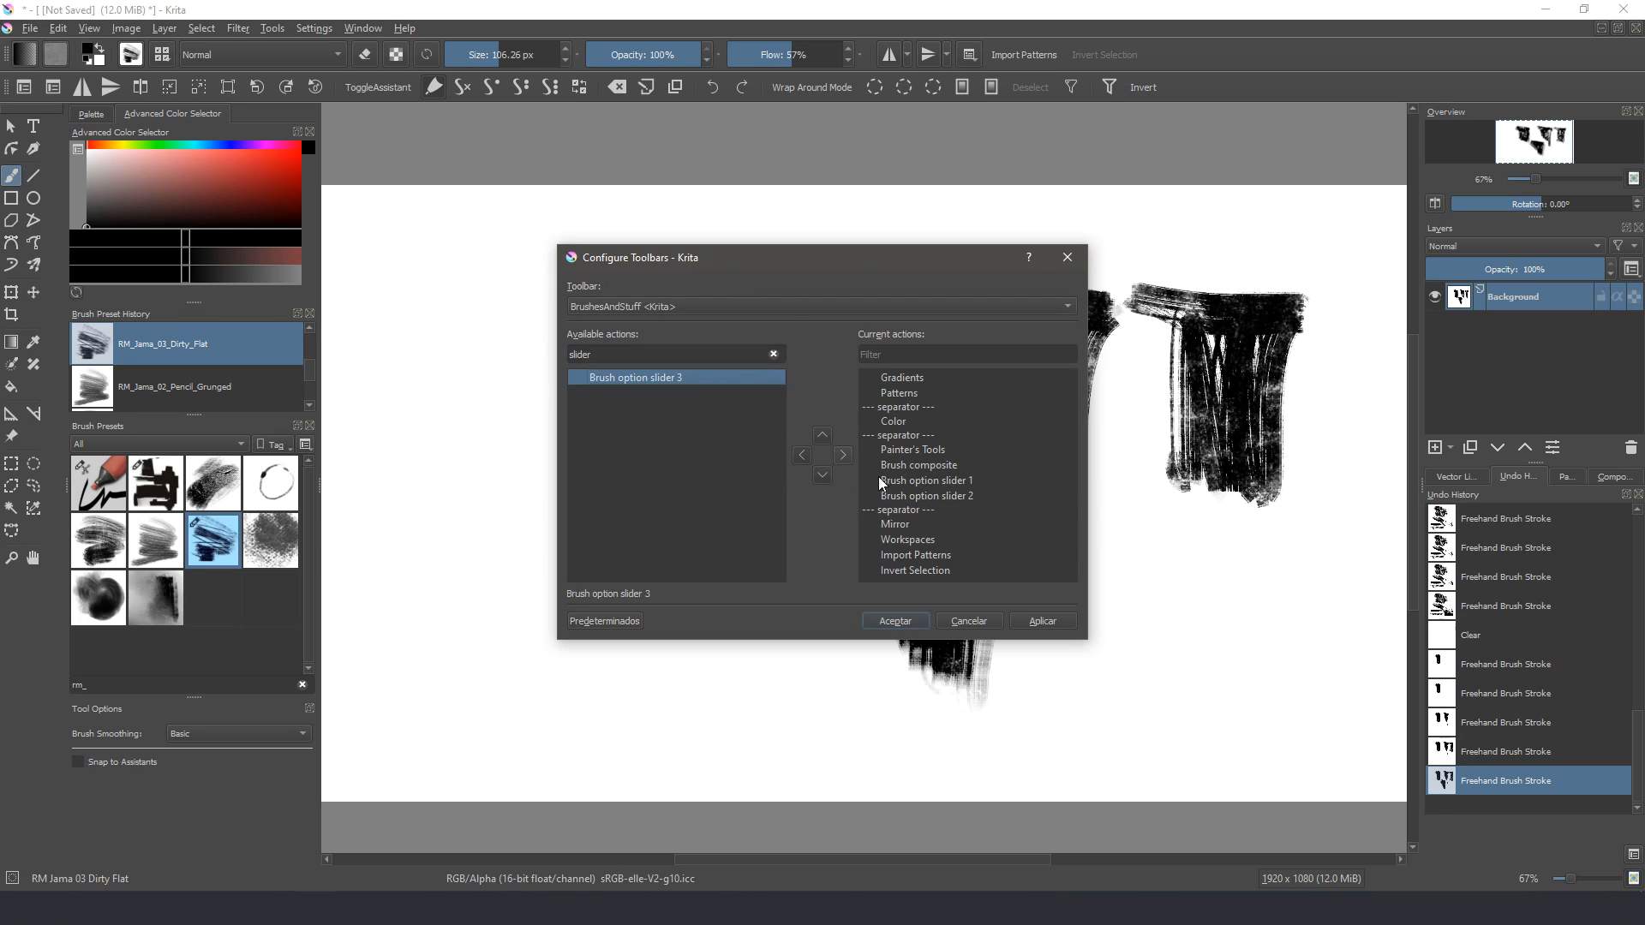
click(891, 497)
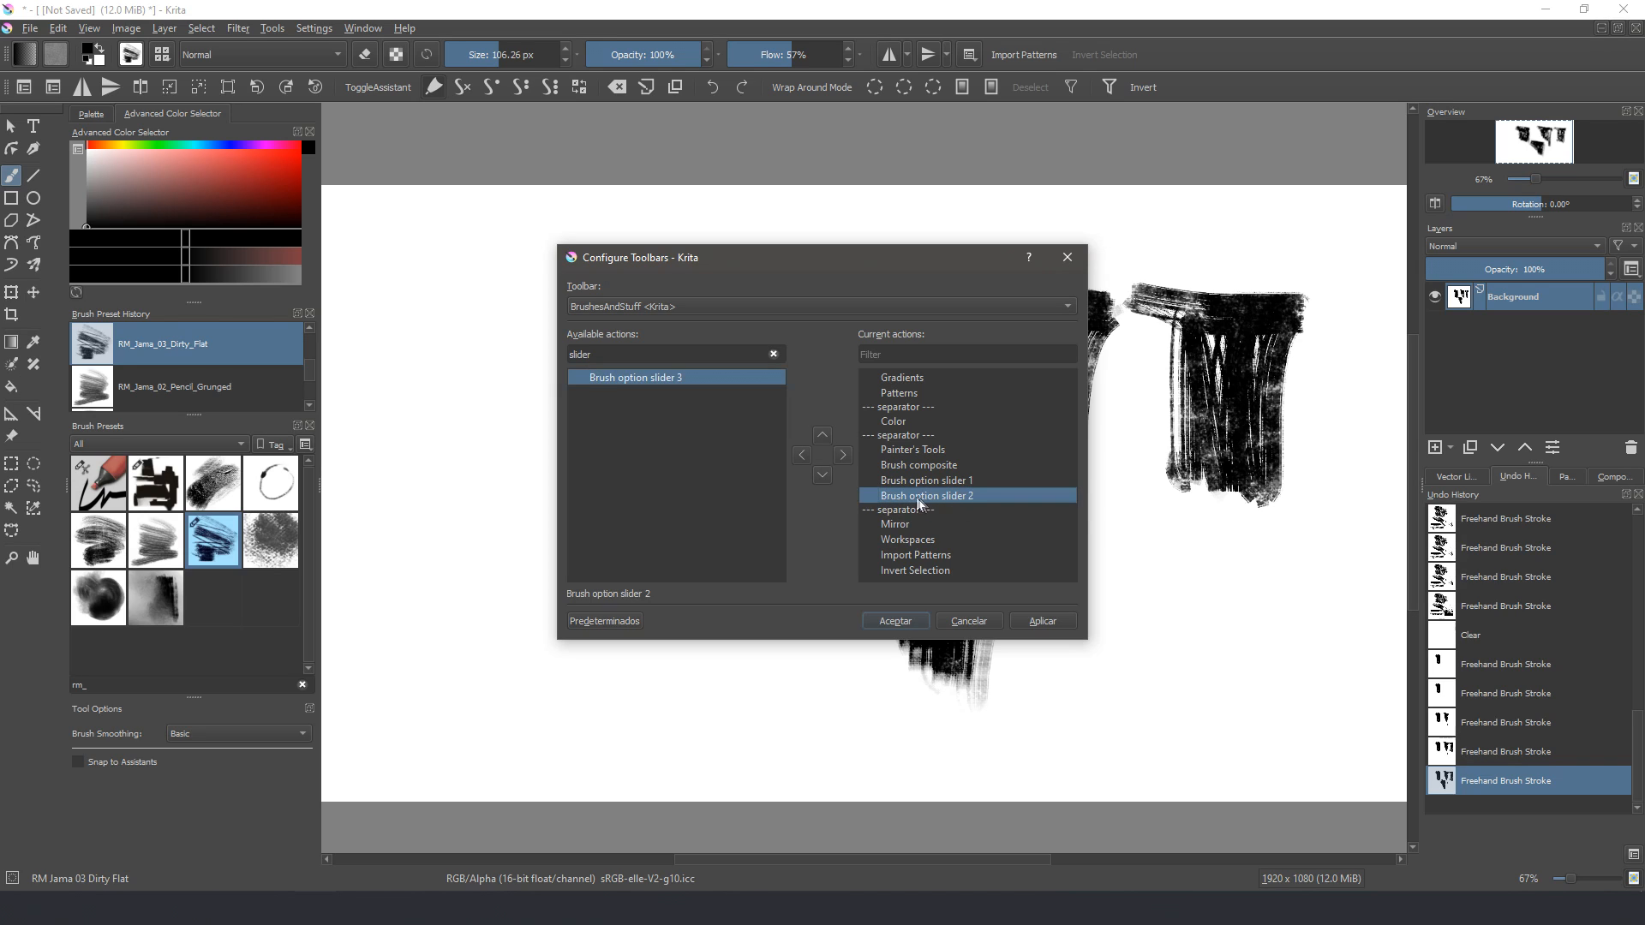
click(843, 456)
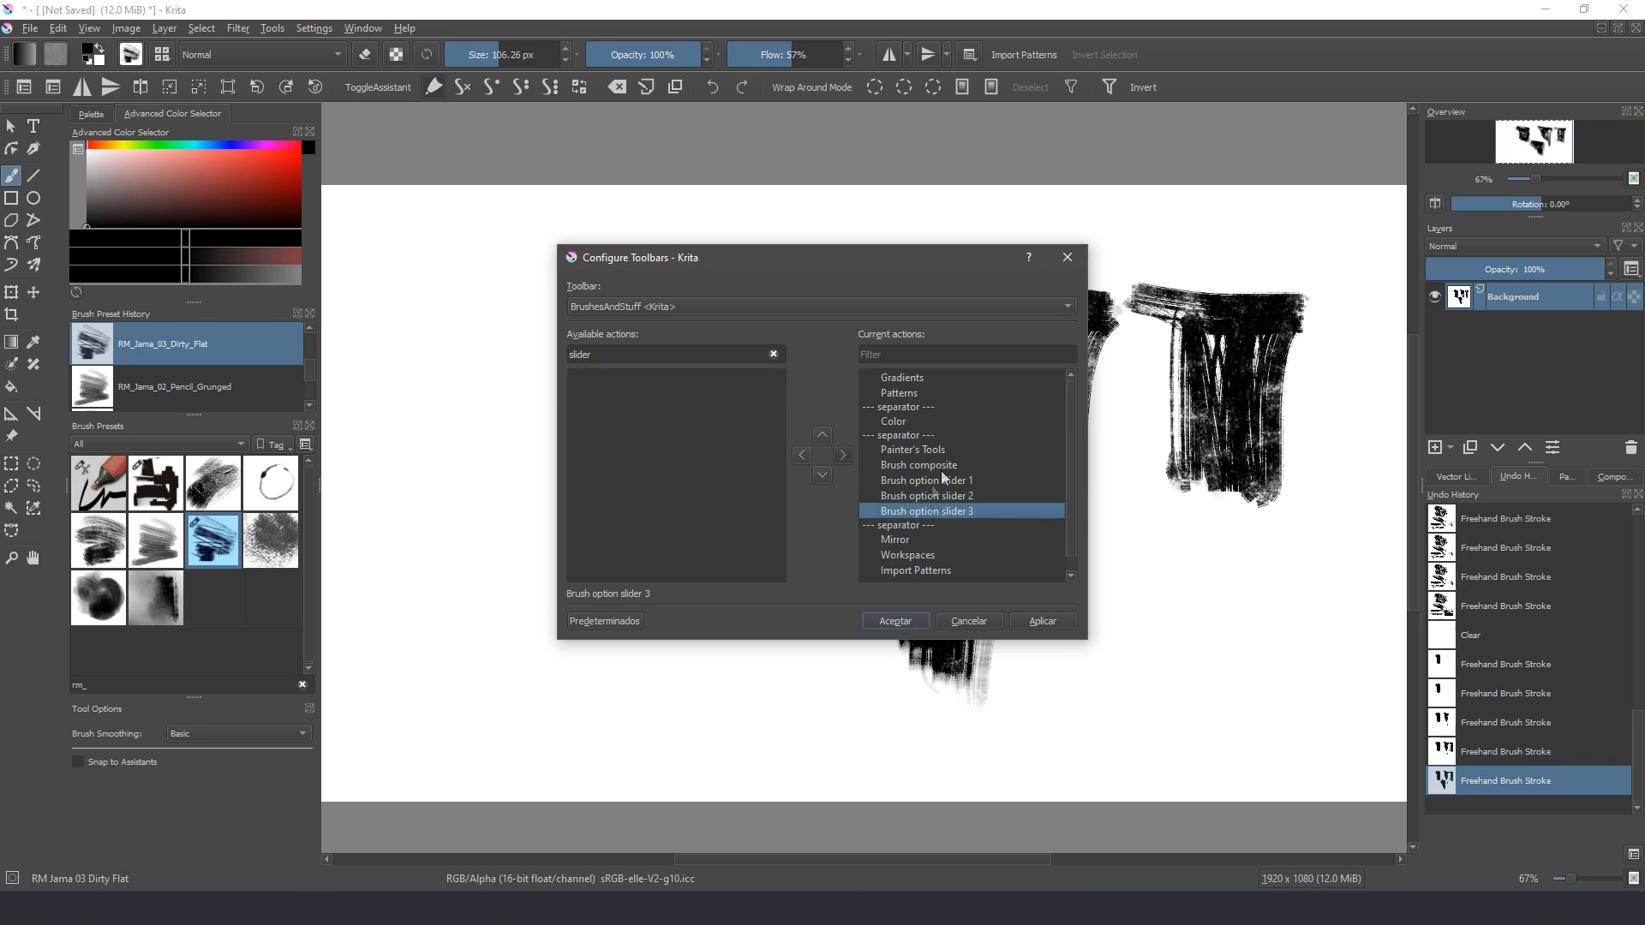
click(1036, 621)
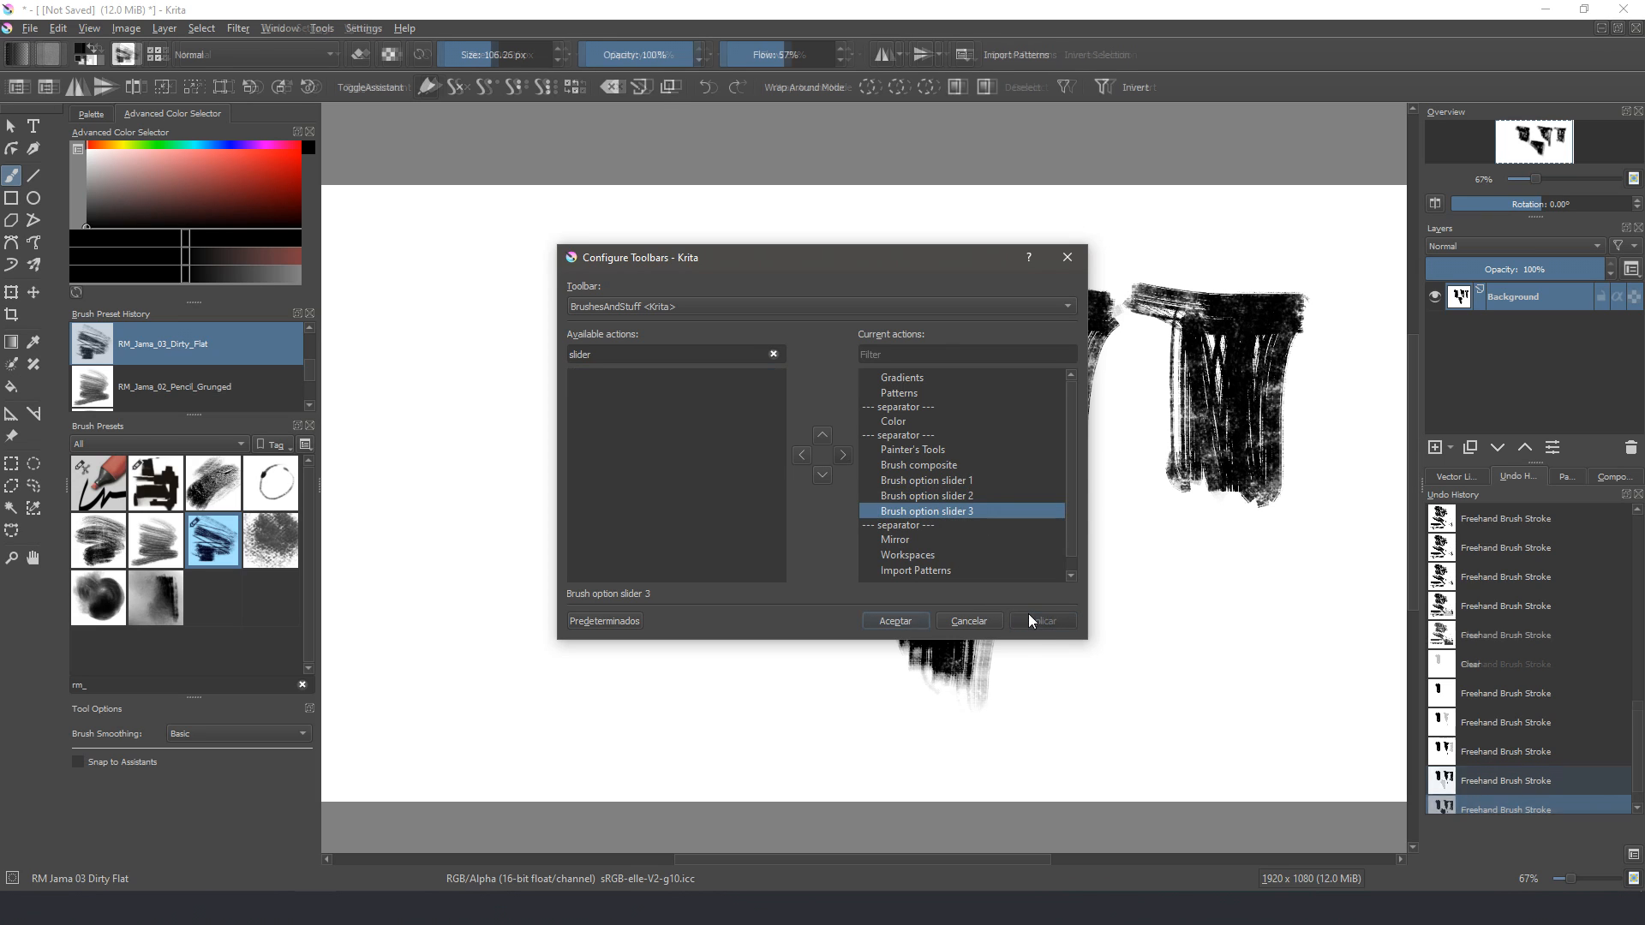
click(910, 628)
Step: Paint another beam-and-pillar shape beneath the first one with the Dirty Flat brush at 57% flow
mouse_move(598, 518)
mouse_down()
mouse_move(558, 514)
mouse_move(531, 548)
mouse_move(690, 561)
mouse_move(681, 741)
mouse_up()
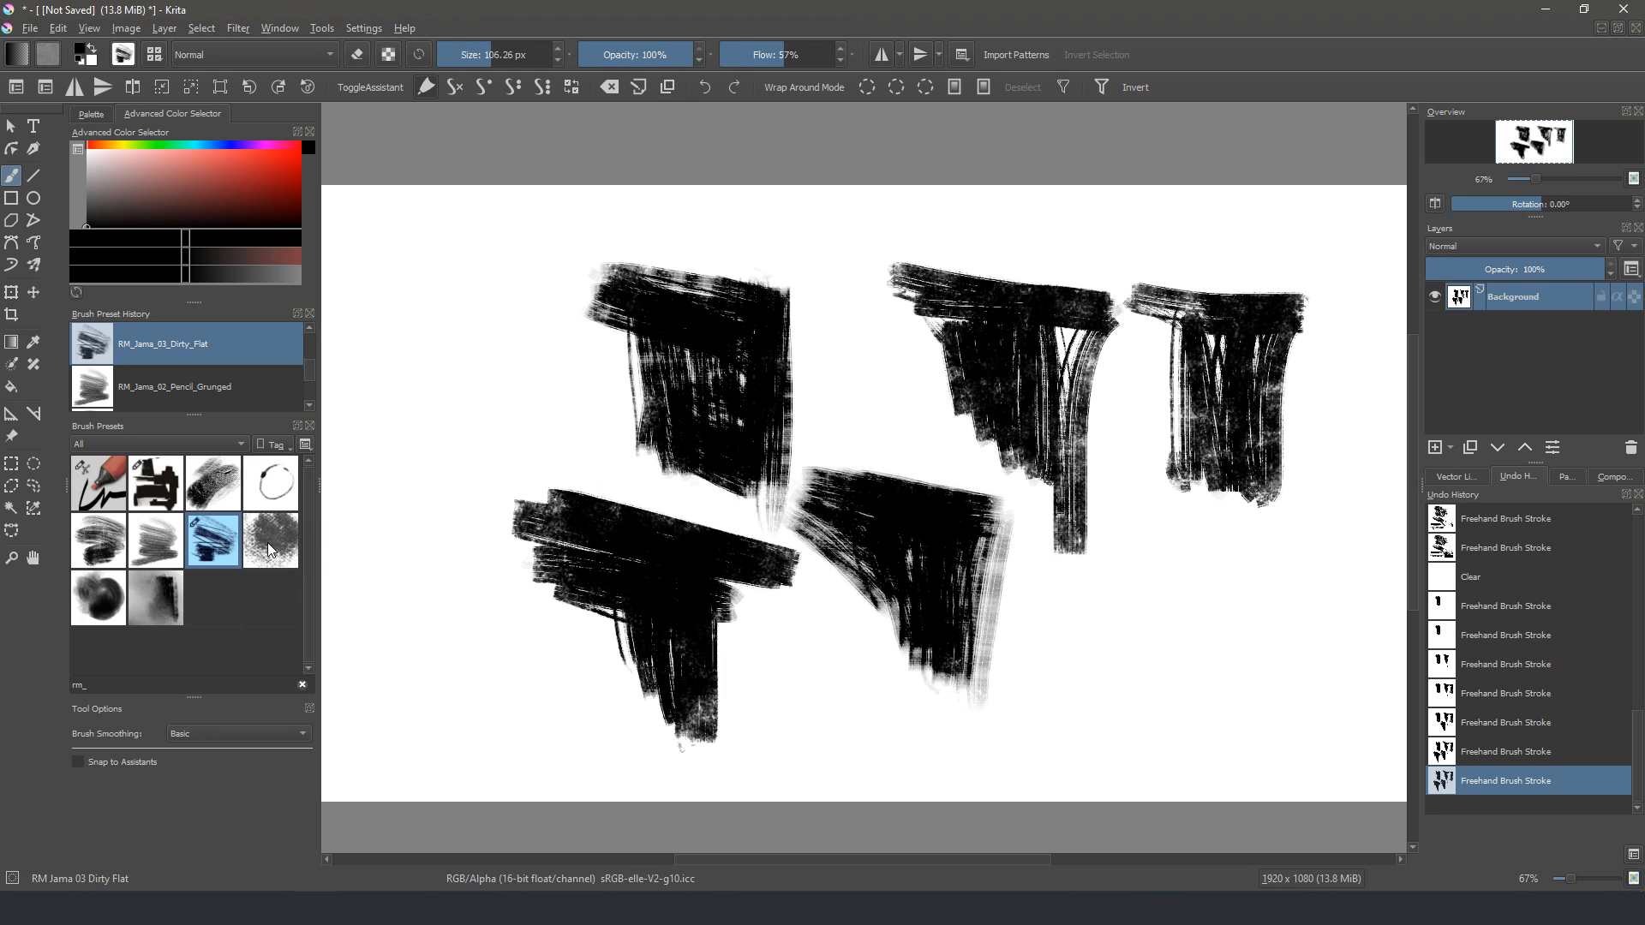
Step: Paint black, red and golden-yellow grain strokes over the shapes with the RM_Jama_04_Mixer_Grain preset, and clear the canvas
click(272, 549)
mouse_move(574, 371)
mouse_down()
mouse_move(610, 359)
mouse_move(651, 428)
mouse_move(478, 239)
mouse_move(651, 257)
mouse_move(776, 328)
mouse_move(865, 326)
mouse_move(788, 514)
mouse_up()
mouse_move(600, 376)
mouse_down()
mouse_move(660, 477)
mouse_move(548, 514)
mouse_move(420, 463)
mouse_move(368, 360)
mouse_move(377, 317)
mouse_move(745, 454)
mouse_move(1106, 634)
mouse_up()
click(299, 165)
drag(107, 147, 114, 146)
mouse_move(617, 343)
mouse_down()
mouse_move(687, 340)
mouse_move(617, 332)
mouse_move(613, 409)
mouse_move(752, 443)
mouse_move(797, 415)
mouse_move(613, 349)
mouse_move(751, 372)
mouse_move(700, 342)
mouse_move(504, 291)
mouse_move(870, 375)
mouse_move(600, 330)
mouse_move(763, 383)
mouse_move(812, 515)
mouse_move(735, 542)
mouse_move(819, 441)
mouse_move(699, 528)
mouse_move(874, 514)
mouse_move(904, 536)
mouse_move(677, 608)
mouse_move(630, 505)
mouse_move(533, 469)
mouse_move(527, 561)
mouse_move(574, 538)
mouse_up()
key(Delete)
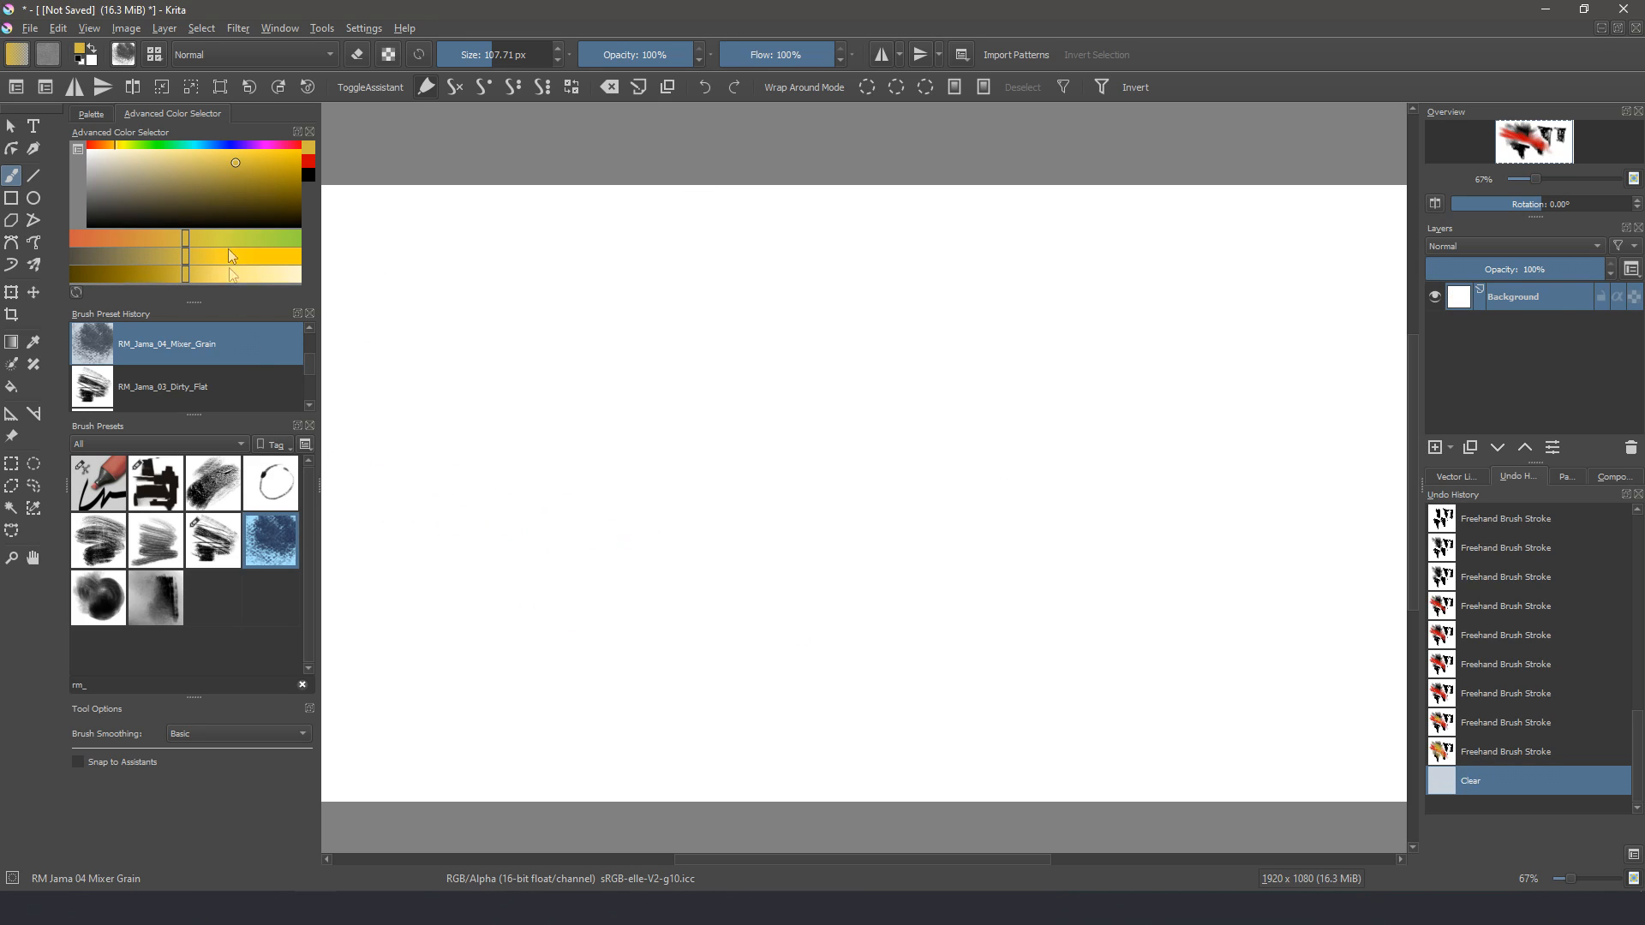
Step: Paint crossed black grain strokes with RM_Jama_04_Mixer_Grain, and a ring with a tail plus a square patch beside them with RM_Jama_04_MixerPaint
click(293, 224)
mouse_move(729, 461)
mouse_down()
mouse_move(734, 582)
mouse_move(702, 552)
mouse_move(679, 556)
mouse_move(635, 419)
mouse_move(840, 388)
mouse_move(821, 381)
mouse_move(766, 597)
mouse_move(776, 651)
mouse_up()
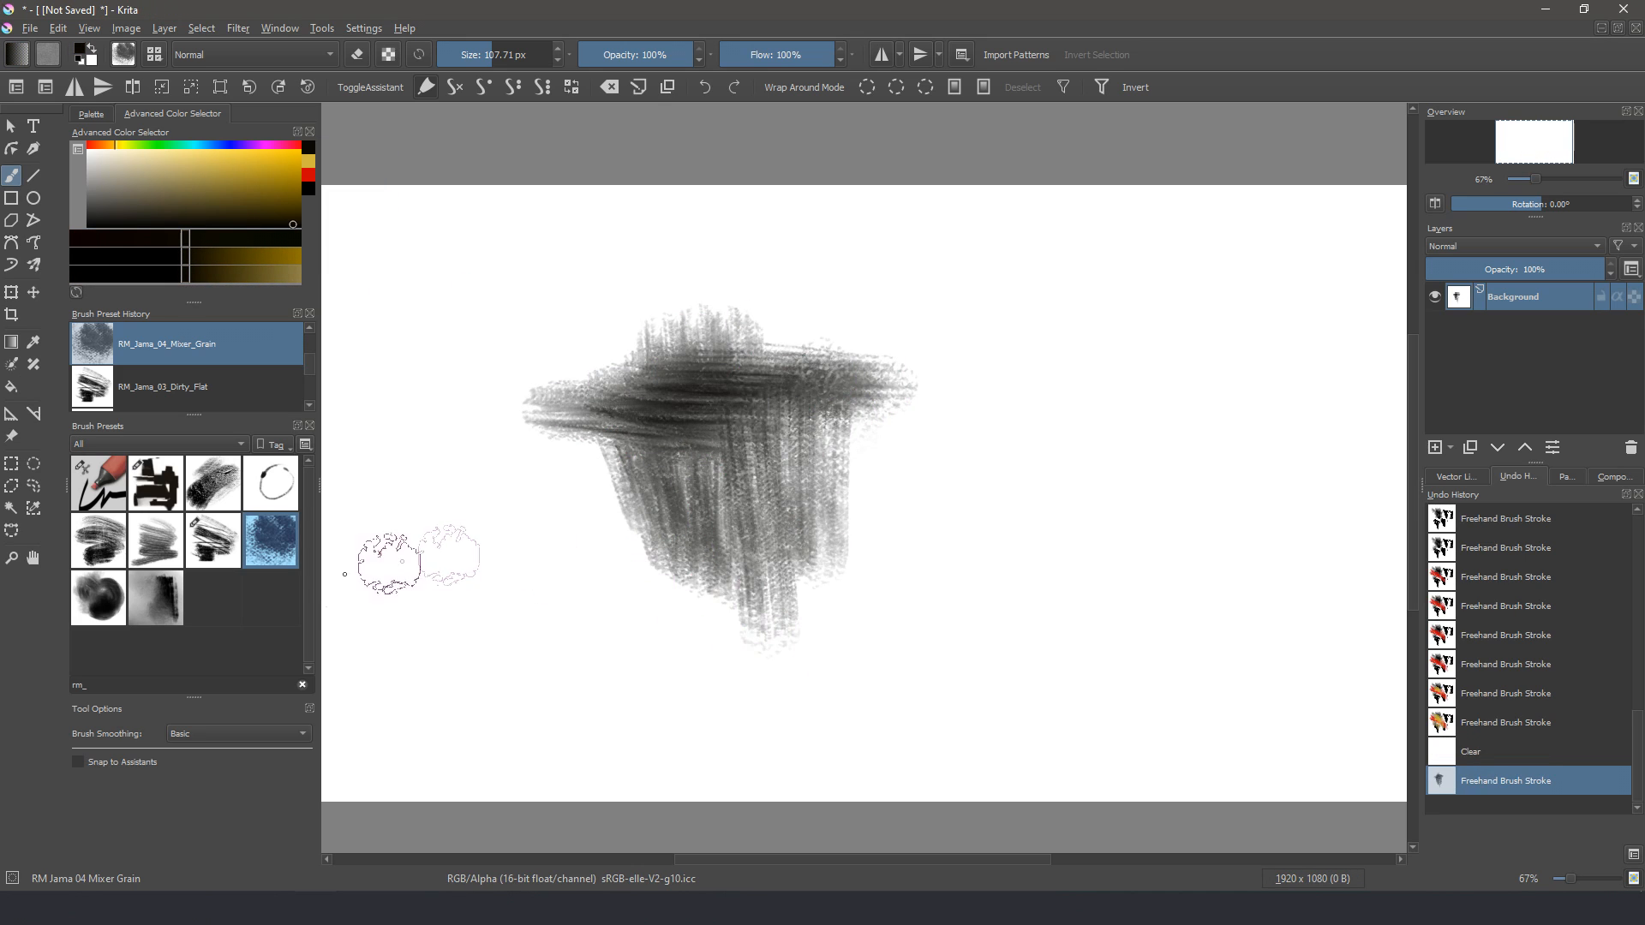
click(99, 600)
mouse_move(951, 420)
mouse_down()
mouse_move(1117, 437)
mouse_move(1000, 373)
mouse_move(942, 445)
mouse_move(955, 526)
mouse_move(974, 527)
mouse_move(966, 493)
mouse_move(1066, 414)
mouse_move(1102, 480)
mouse_move(1055, 486)
mouse_move(1048, 538)
mouse_move(1105, 506)
mouse_move(1109, 391)
mouse_move(1094, 386)
mouse_move(1122, 425)
mouse_move(982, 408)
mouse_move(912, 514)
mouse_move(916, 460)
mouse_move(973, 641)
mouse_move(1005, 621)
mouse_move(994, 610)
mouse_move(1053, 640)
mouse_move(1102, 634)
mouse_move(1137, 597)
mouse_move(1153, 672)
mouse_up()
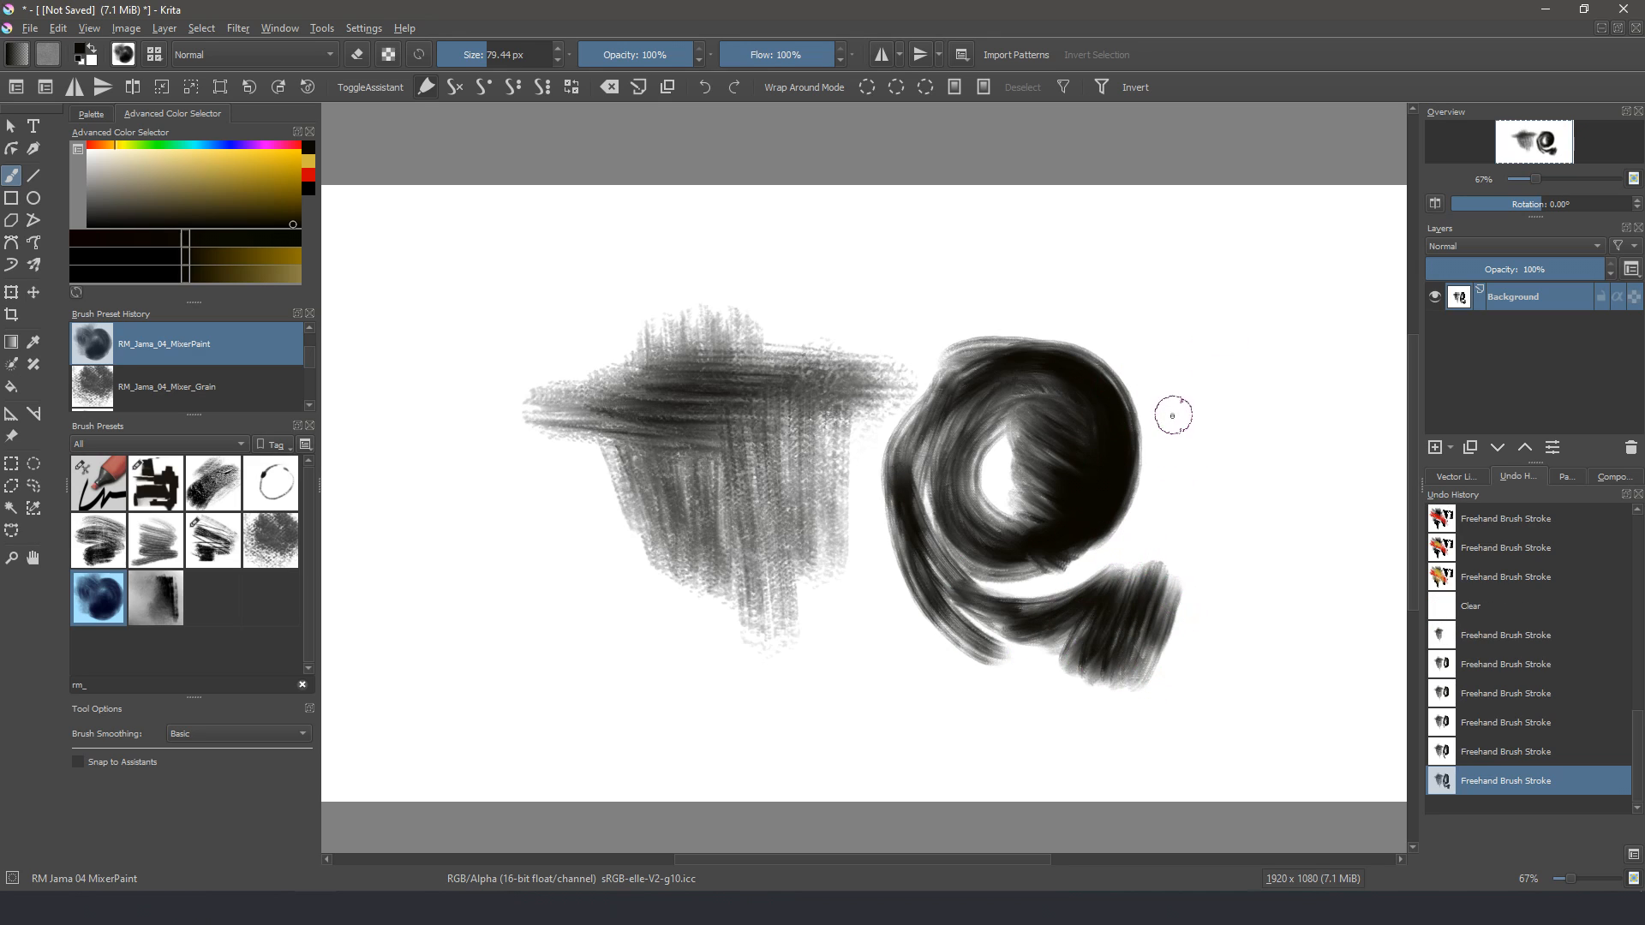
mouse_move(1168, 397)
mouse_down()
mouse_move(1213, 514)
mouse_move(1242, 360)
mouse_move(1268, 531)
mouse_move(1341, 385)
mouse_up()
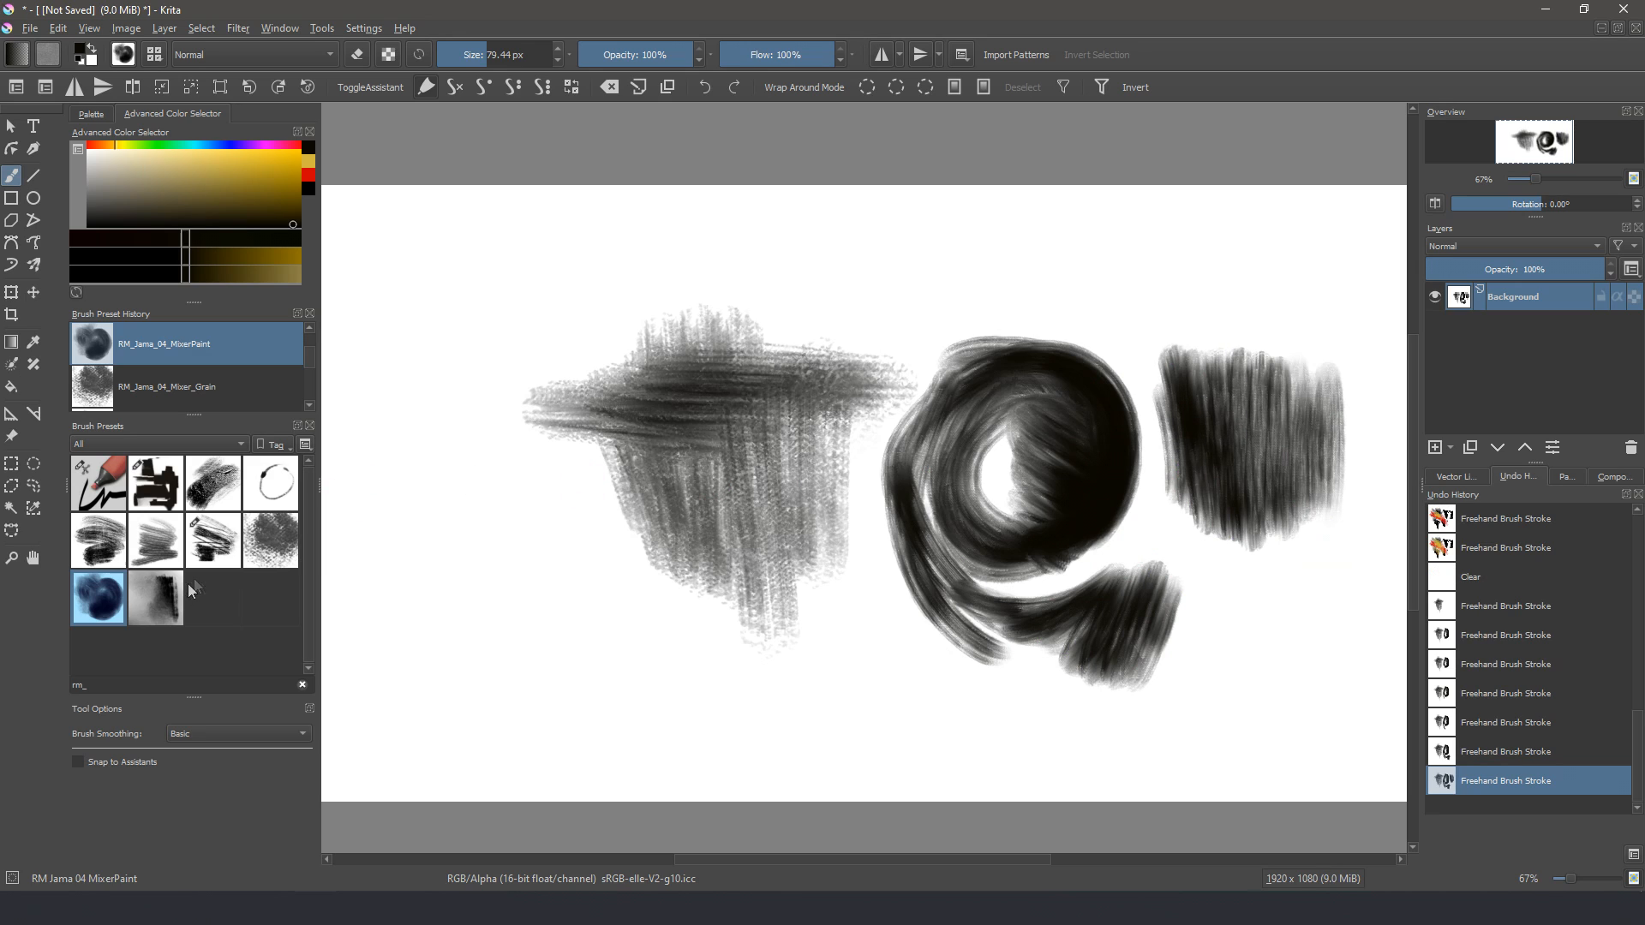
Step: Blend the upper part of the black ring and the square patch with the RM_Jama_05_Blender_Fibers preset
click(137, 617)
mouse_move(972, 369)
mouse_down()
mouse_move(984, 323)
mouse_move(908, 403)
mouse_move(1061, 347)
mouse_move(1139, 386)
mouse_move(1135, 463)
mouse_move(1105, 522)
mouse_move(1056, 559)
mouse_move(1092, 495)
mouse_move(1091, 446)
mouse_move(1037, 369)
mouse_up()
mouse_move(1204, 386)
mouse_down()
mouse_move(1168, 325)
mouse_move(1228, 370)
mouse_move(1286, 351)
mouse_move(1313, 377)
mouse_move(1253, 449)
mouse_move(1289, 508)
mouse_move(1210, 520)
mouse_move(1275, 548)
mouse_move(1322, 476)
mouse_move(1305, 532)
mouse_move(1303, 510)
mouse_move(1187, 448)
mouse_move(1157, 375)
mouse_move(1219, 478)
mouse_move(1281, 445)
mouse_move(1276, 378)
mouse_move(1300, 382)
mouse_up()
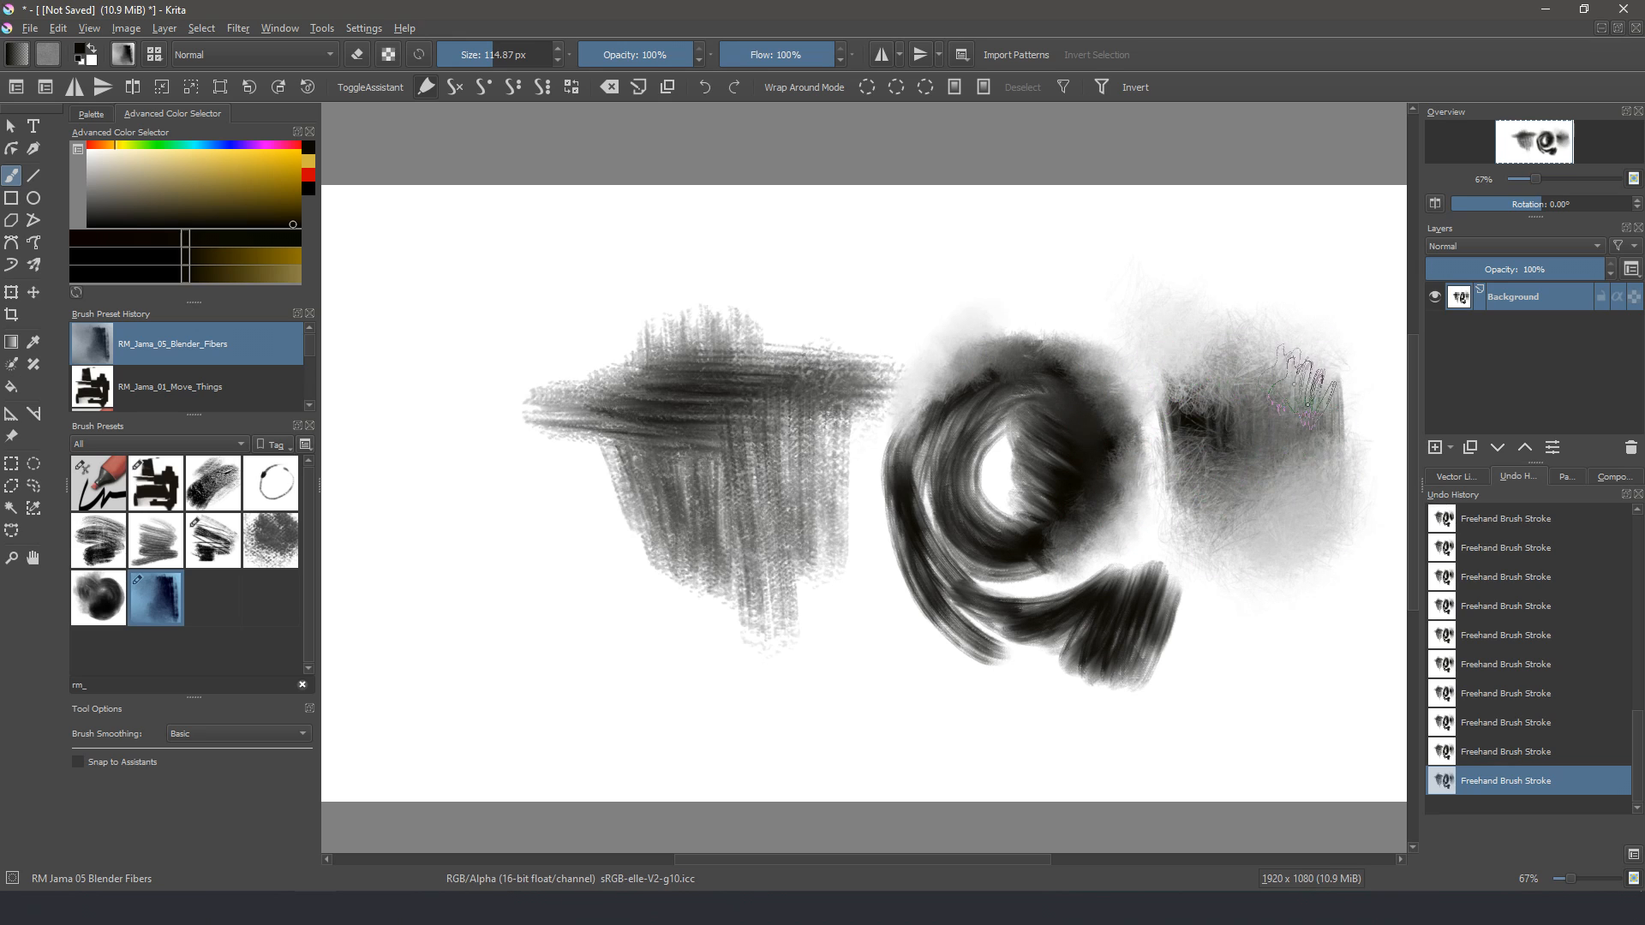
Step: Set the Blender Fibers brush's scatter strength to 245% in its brush settings and clear the scratchpad
click(123, 54)
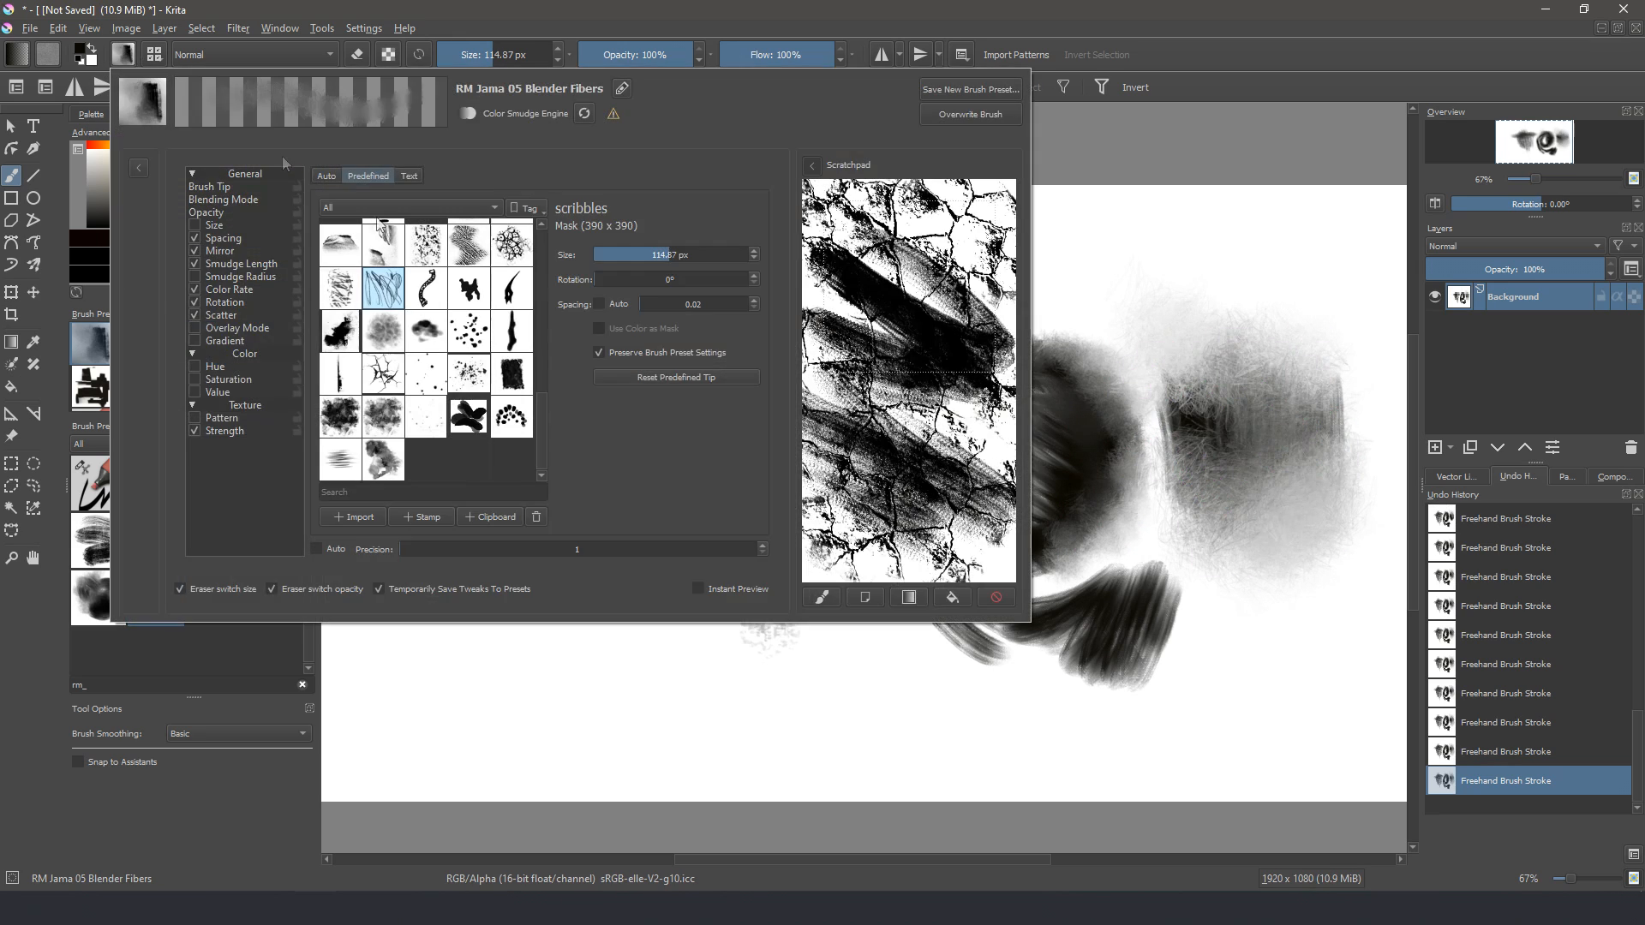
click(221, 315)
drag(383, 207, 528, 210)
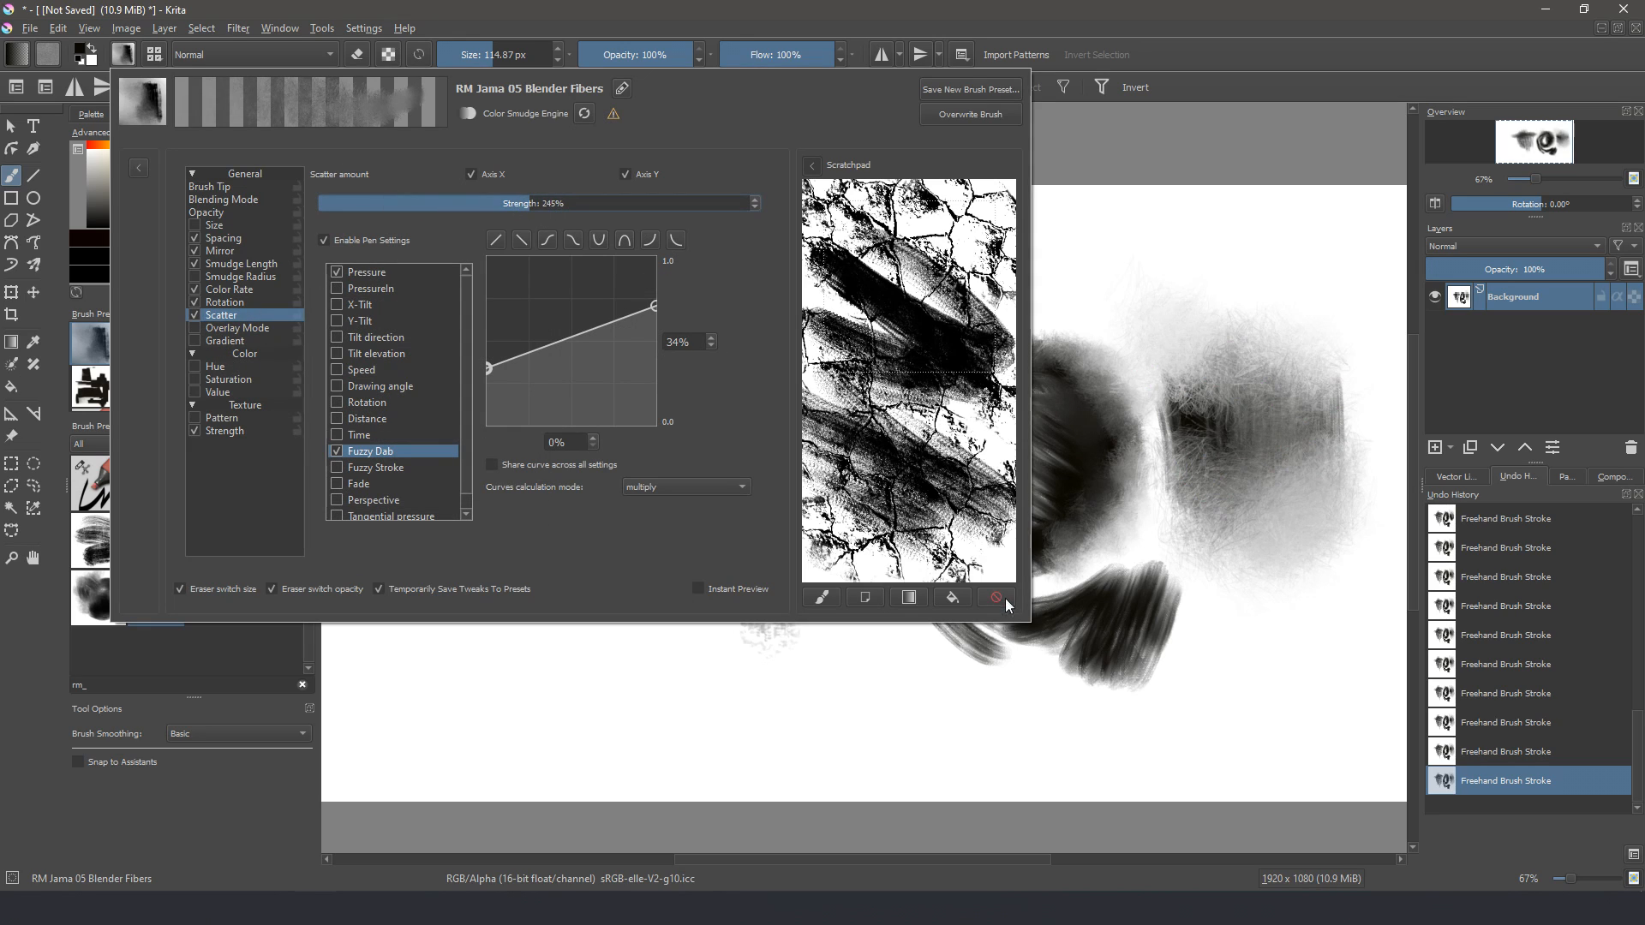
click(996, 597)
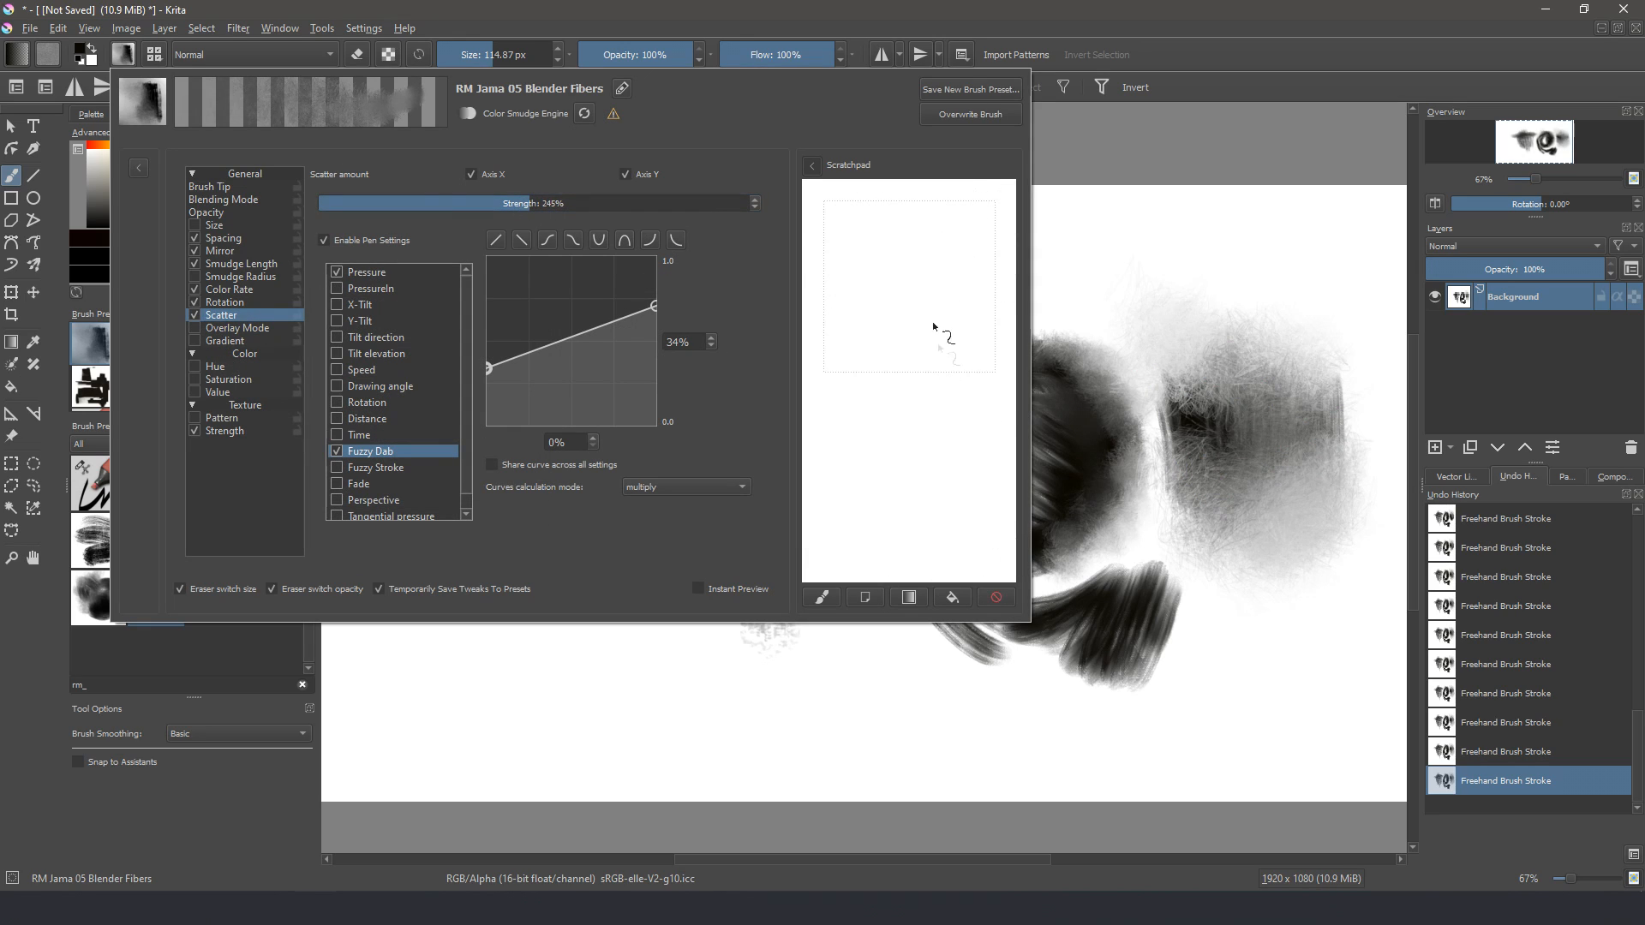
Step: Smudge the black ring and its tail into a scattered fiber texture with the modified Blender Fibers brush
click(1076, 442)
mouse_move(1076, 443)
mouse_down()
mouse_move(1011, 345)
mouse_move(941, 351)
mouse_move(895, 472)
mouse_move(926, 587)
mouse_move(1062, 610)
mouse_move(1176, 543)
mouse_move(1097, 373)
mouse_up()
drag(904, 385, 952, 406)
Step: Reload the original Blender Fibers preset and softly blend the upper part of the crossed grain strokes
click(418, 54)
mouse_move(686, 377)
mouse_down()
mouse_move(754, 334)
mouse_move(591, 364)
mouse_move(728, 317)
mouse_move(699, 378)
mouse_move(788, 343)
mouse_move(655, 368)
mouse_move(754, 368)
mouse_move(694, 398)
mouse_move(622, 405)
mouse_move(635, 374)
mouse_move(600, 390)
mouse_up()
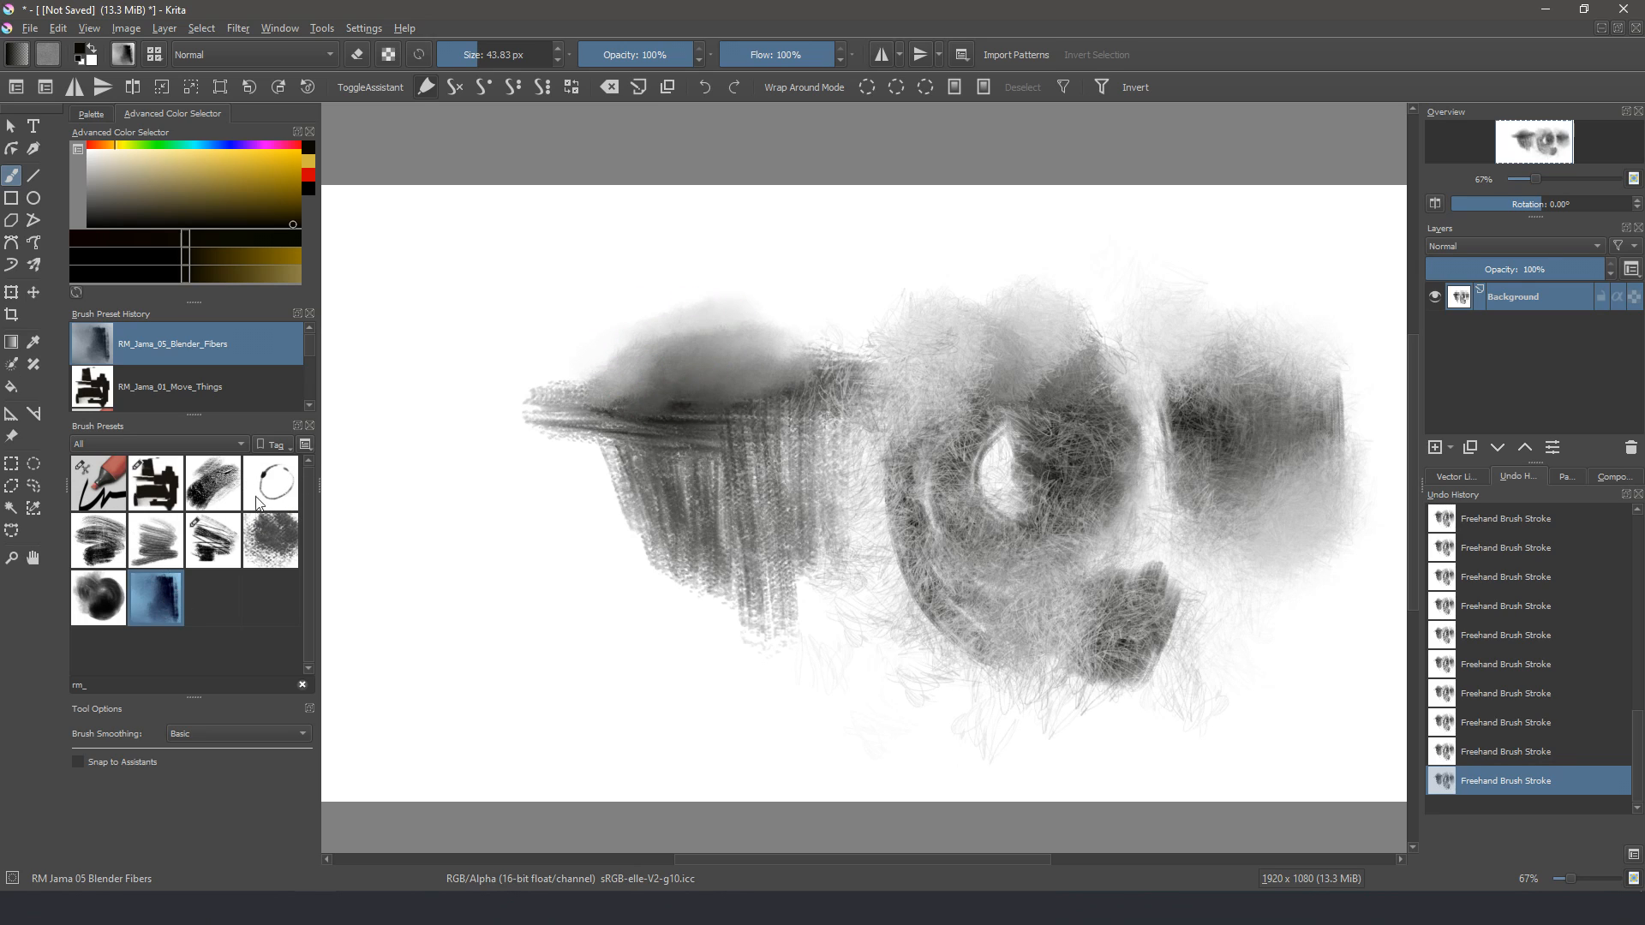
mouse_move(257, 492)
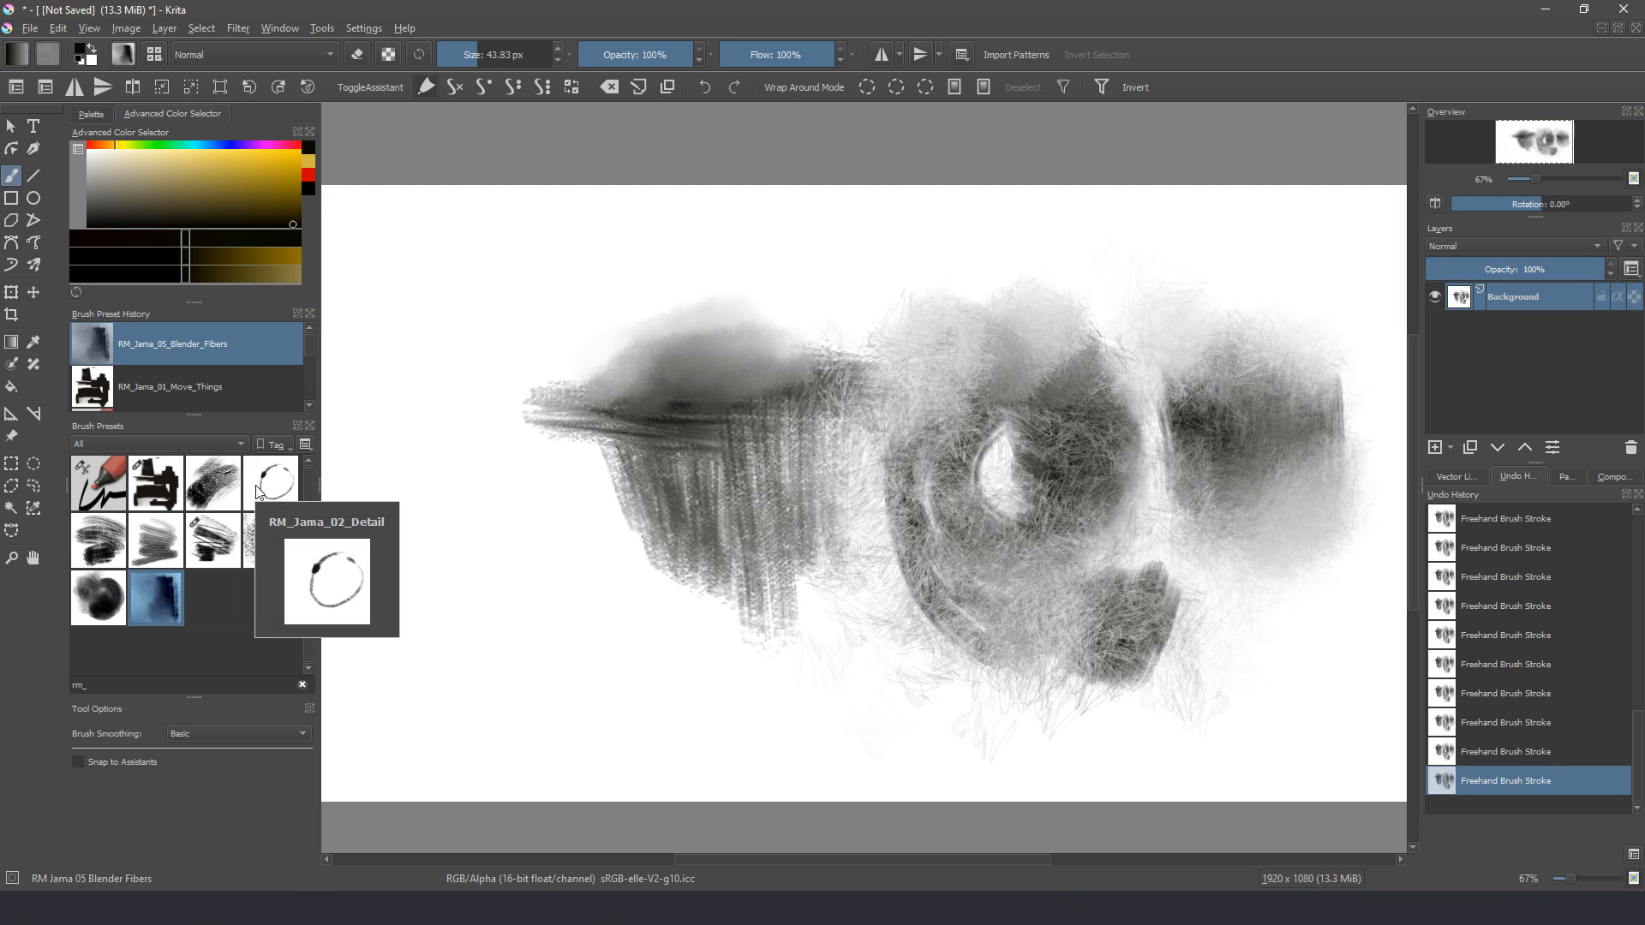